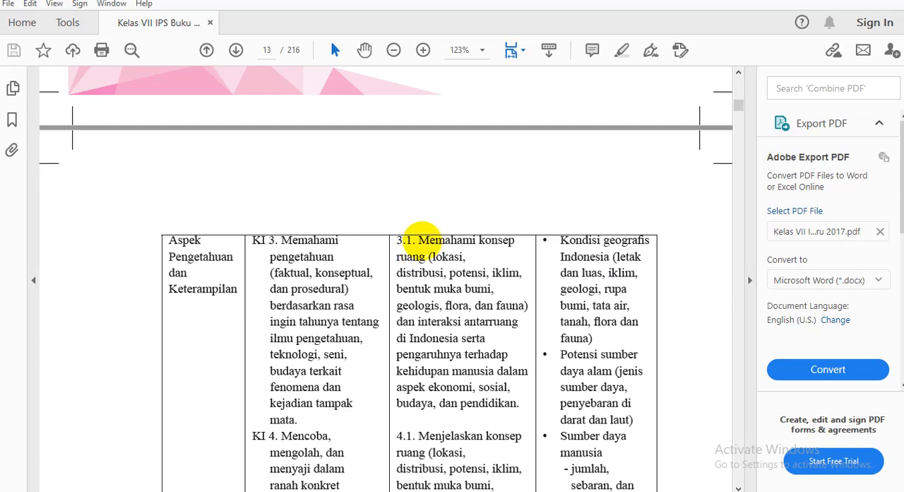
Copy the text of competency 3.1, from "Memahami konsep" to "pendidikan.", in the PDF table and switch to the Excel workbook IPS.xlsx.
{"action": "mouse_move", "coordinate": [420, 240]}
{"action": "left_mouse_down"}
{"action": "mouse_move", "coordinate": [495, 291]}
{"action": "mouse_move", "coordinate": [524, 400]}
{"action": "left_mouse_up"}
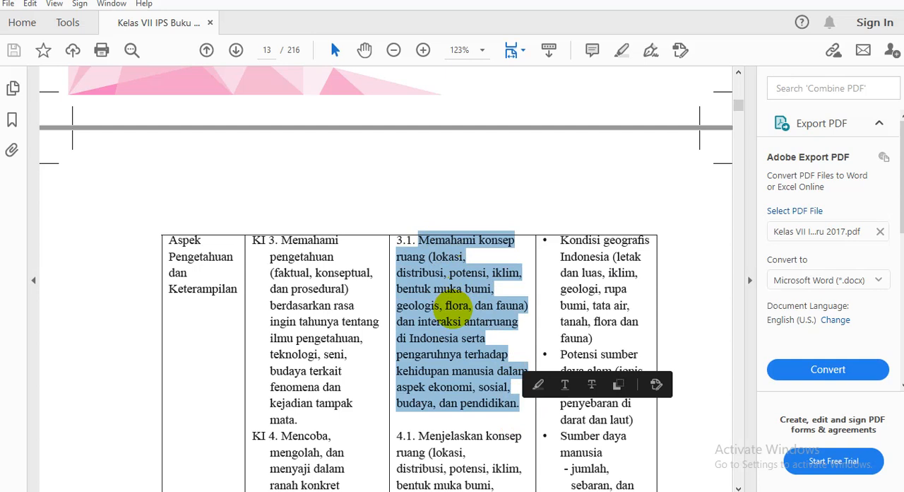
{"action": "right_click", "coordinate": [458, 311]}
{"action": "left_click", "coordinate": [482, 323]}
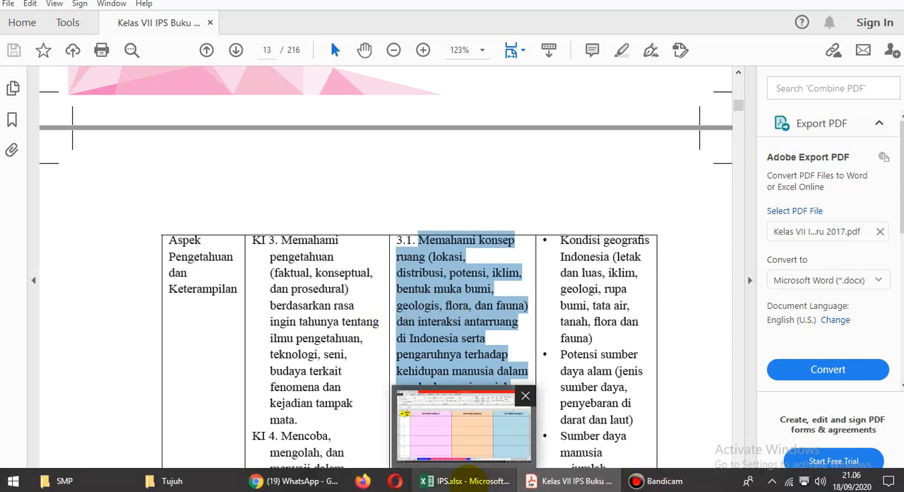
{"action": "left_click", "coordinate": [468, 481]}
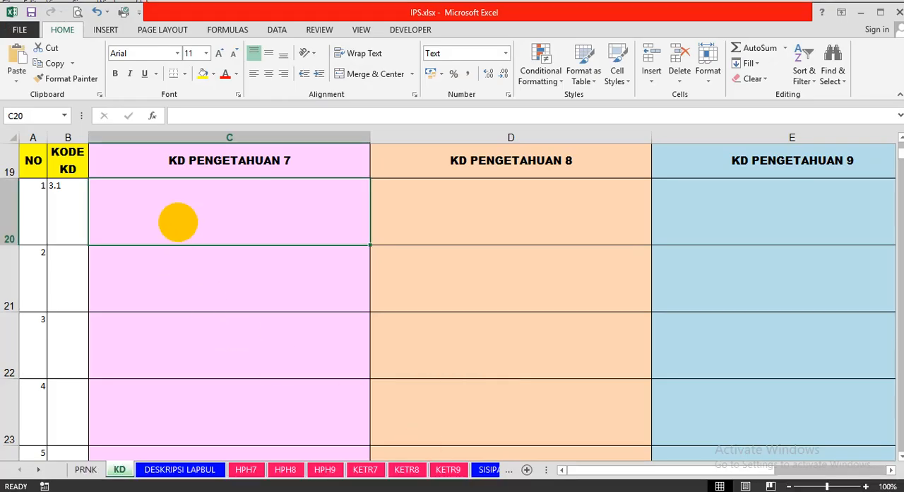
Paste the copied text as text only into cell C20 under KD PENGETAHUAN 7 and review the rows it fills.
{"action": "right_click", "coordinate": [179, 222]}
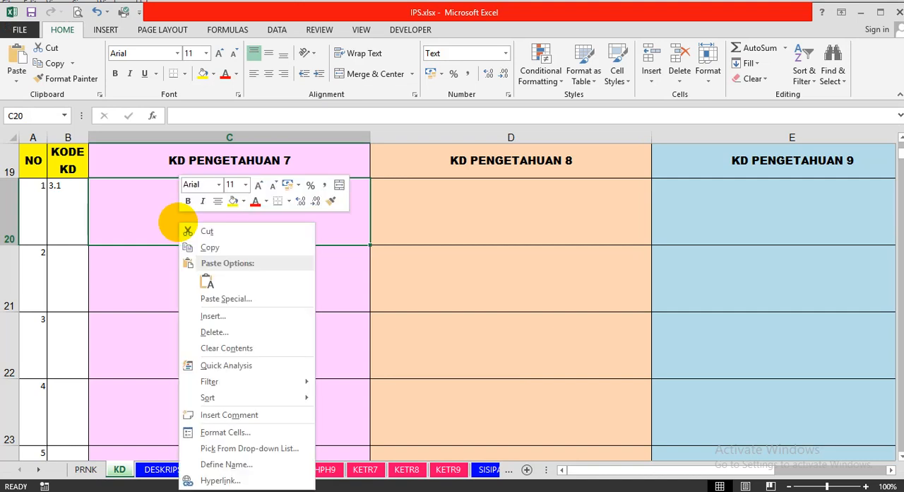
{"action": "left_click", "coordinate": [207, 282]}
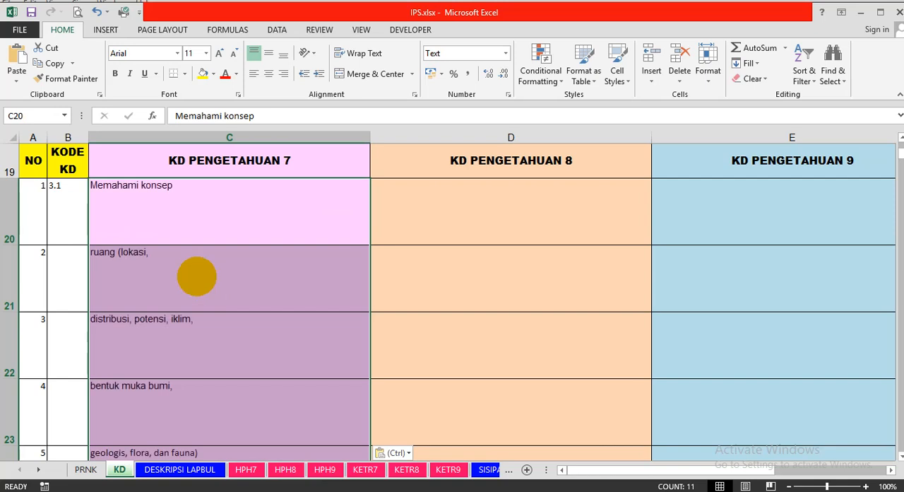
{"action": "scroll", "coordinate": [173, 390], "scroll_direction": "down", "scroll_amount": 3}
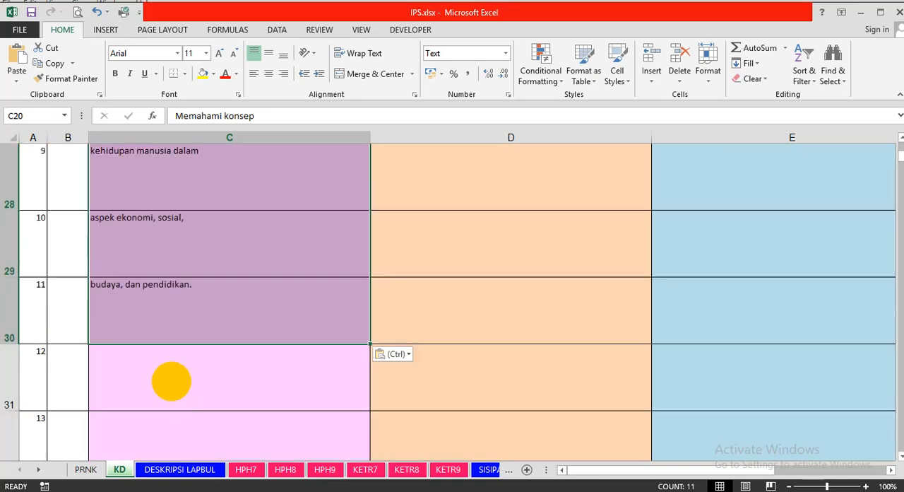
{"action": "scroll", "coordinate": [171, 382], "scroll_direction": "up", "scroll_amount": 4}
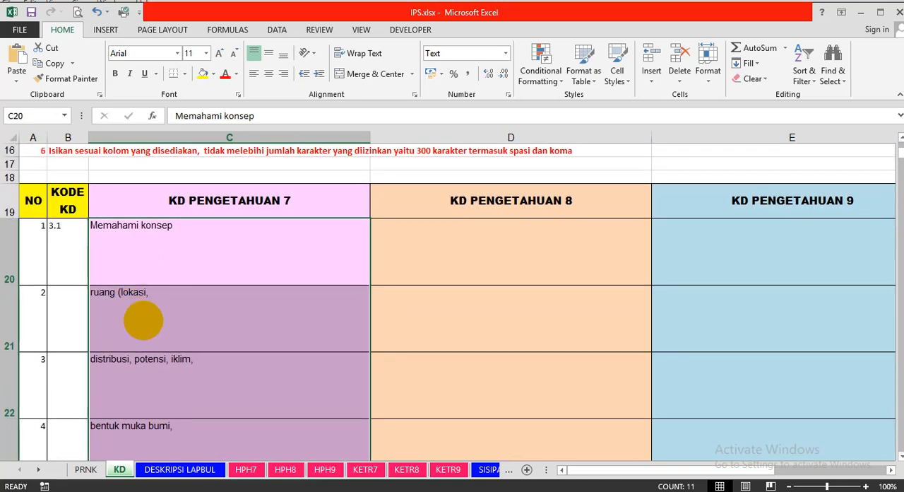
{"action": "scroll", "coordinate": [145, 334], "scroll_direction": "down", "scroll_amount": 1}
{"action": "scroll", "coordinate": [145, 335], "scroll_direction": "down", "scroll_amount": 4}
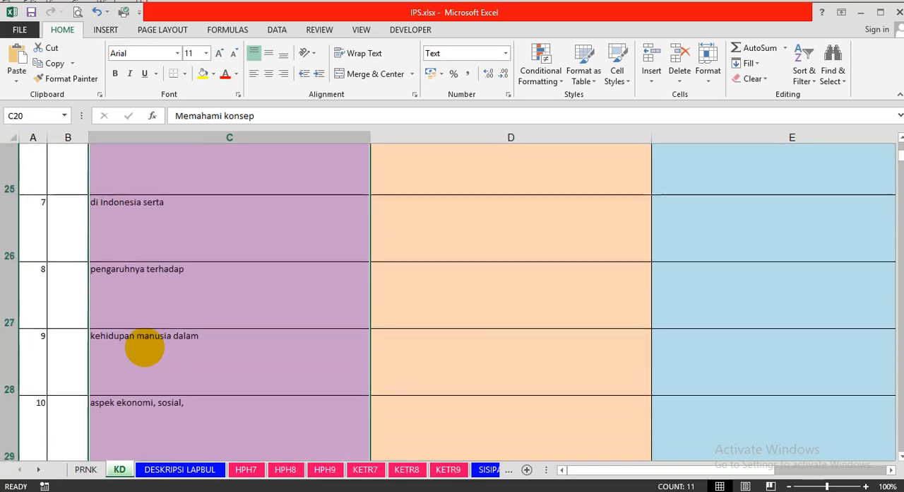
{"action": "scroll", "coordinate": [129, 324], "scroll_direction": "up", "scroll_amount": 1}
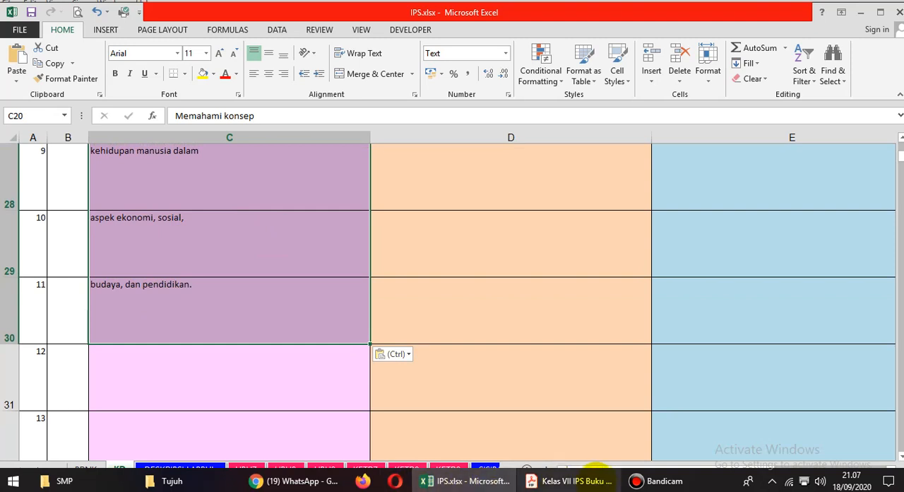
Check the source passage in the PDF again, return to the Excel workbook and undo the paste into column C.
{"action": "left_click", "coordinate": [593, 478]}
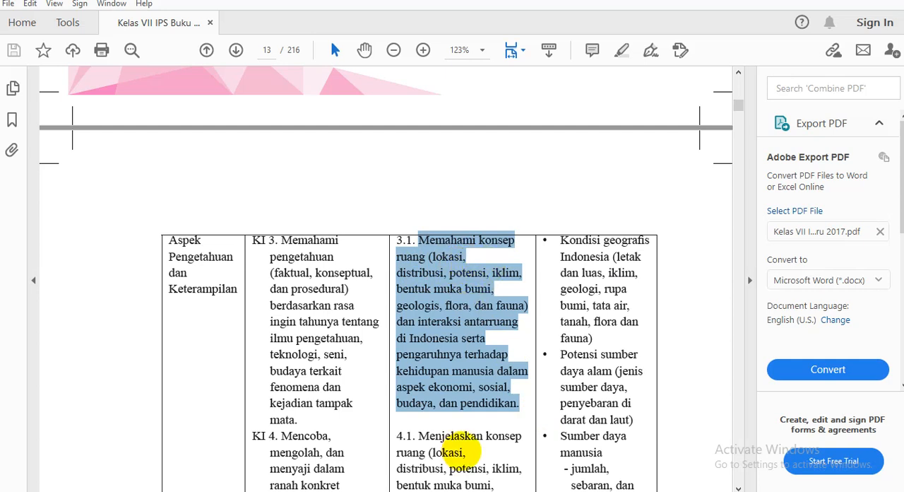
{"action": "left_click", "coordinate": [479, 477]}
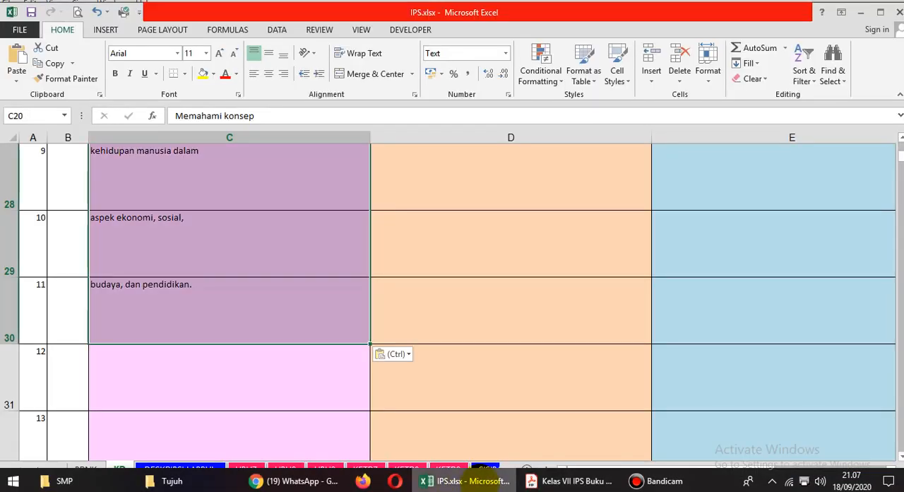
{"action": "scroll", "coordinate": [244, 337], "scroll_direction": "up", "scroll_amount": 4}
{"action": "left_click", "coordinate": [162, 304]}
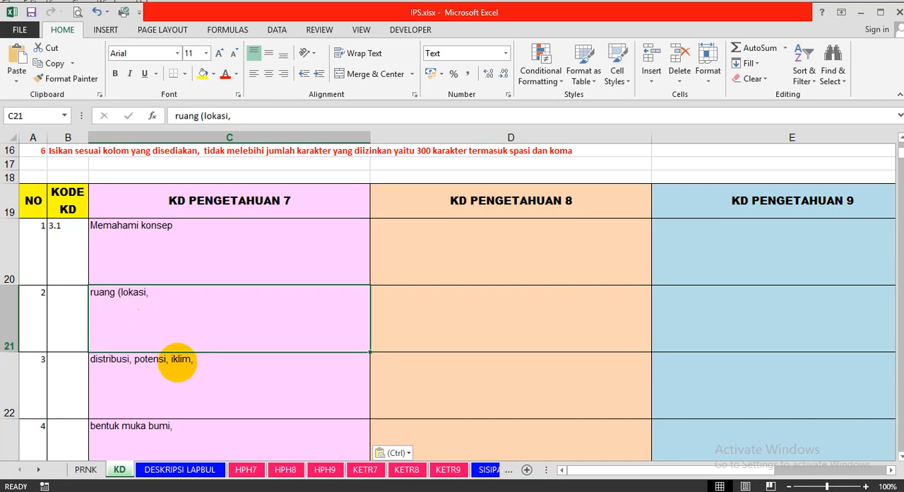
{"action": "left_click", "coordinate": [178, 378]}
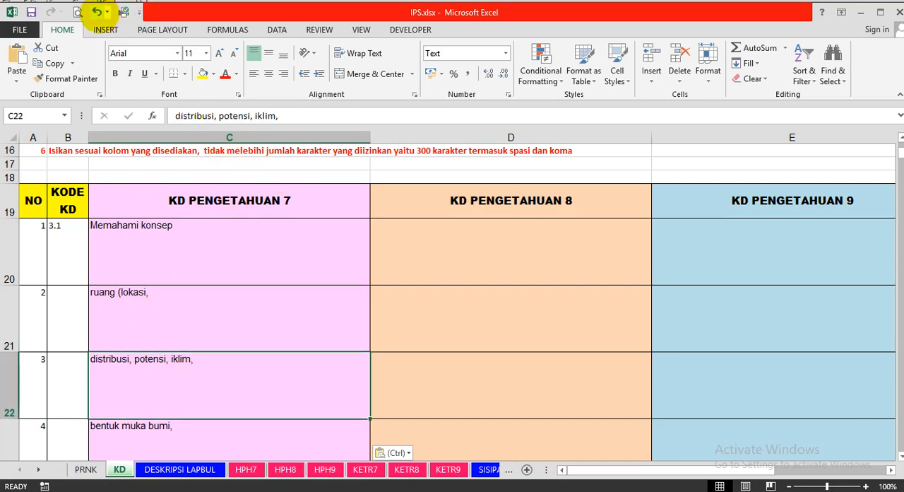
{"action": "left_click", "coordinate": [97, 11]}
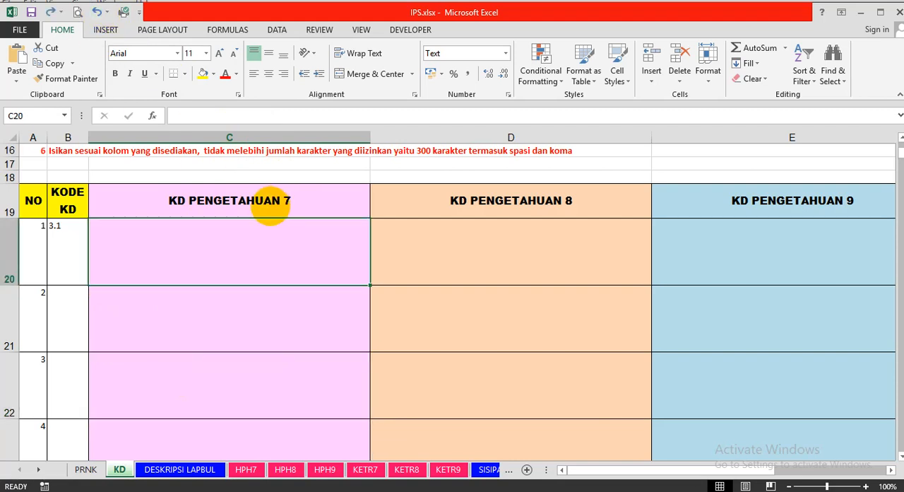
Paste the copied competency text as text only into the empty area below the table, starting at cell C40.
{"action": "scroll", "coordinate": [230, 226], "scroll_direction": "down", "scroll_amount": 4}
{"action": "scroll", "coordinate": [234, 244], "scroll_direction": "down", "scroll_amount": 4}
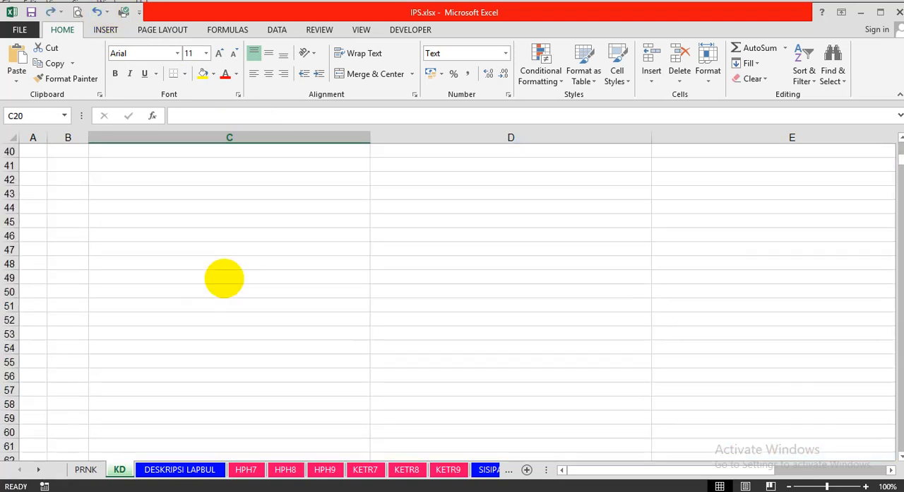
{"action": "left_click", "coordinate": [140, 180]}
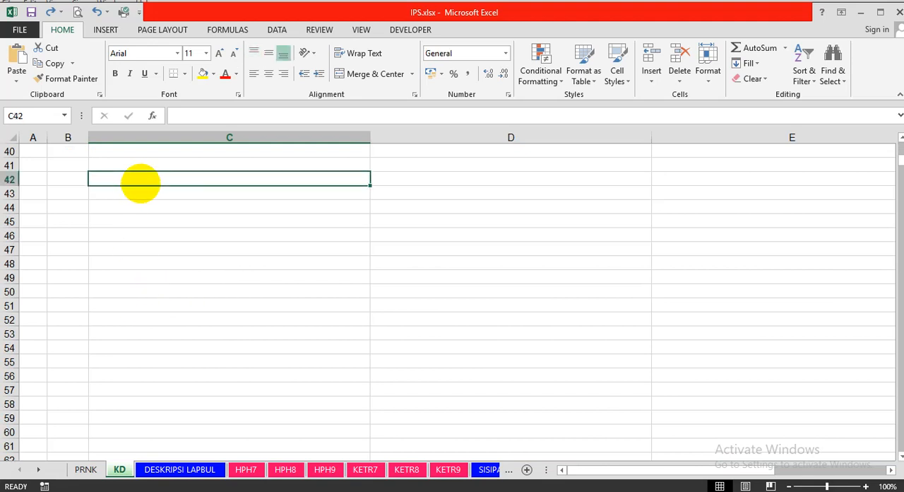
{"action": "scroll", "coordinate": [242, 261], "scroll_direction": "up", "scroll_amount": 4}
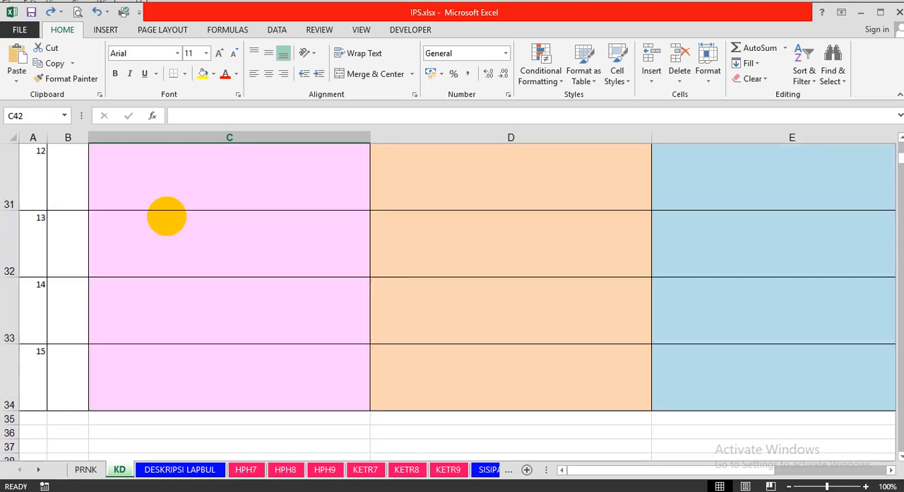
{"action": "scroll", "coordinate": [173, 212], "scroll_direction": "down", "scroll_amount": 1}
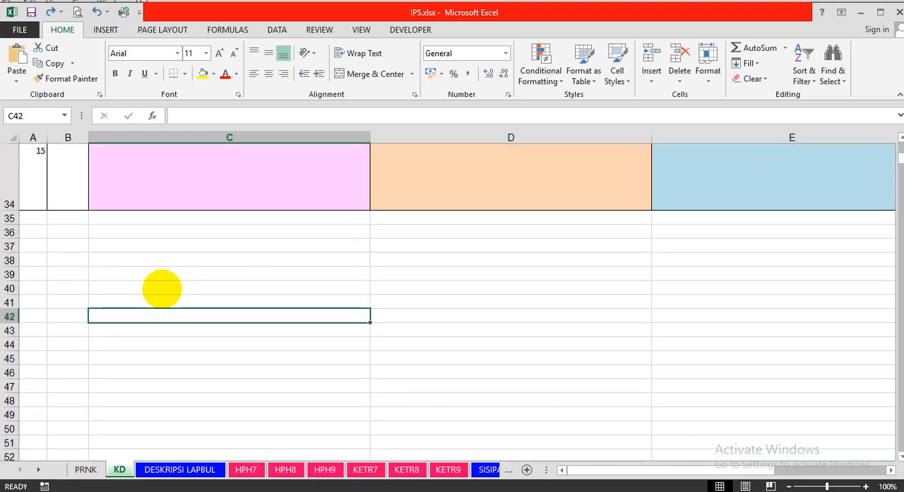
{"action": "left_click", "coordinate": [162, 288]}
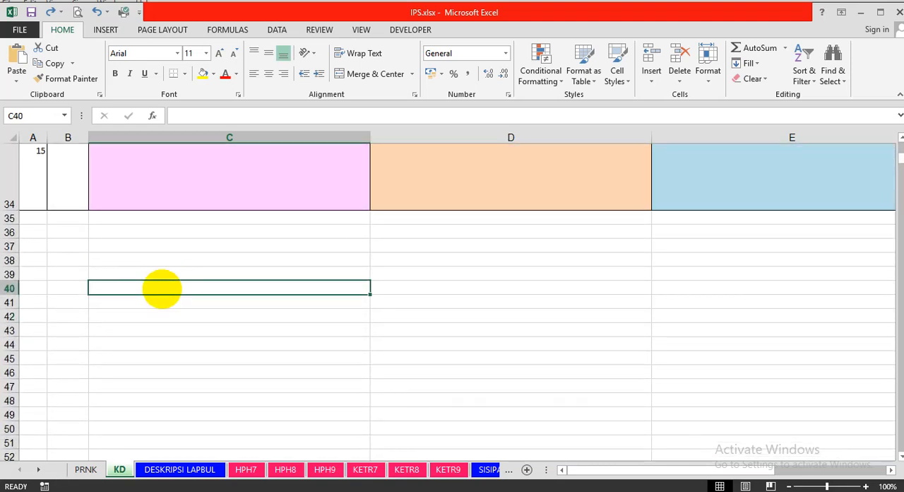
{"action": "right_click", "coordinate": [162, 288]}
{"action": "left_click", "coordinate": [191, 82]}
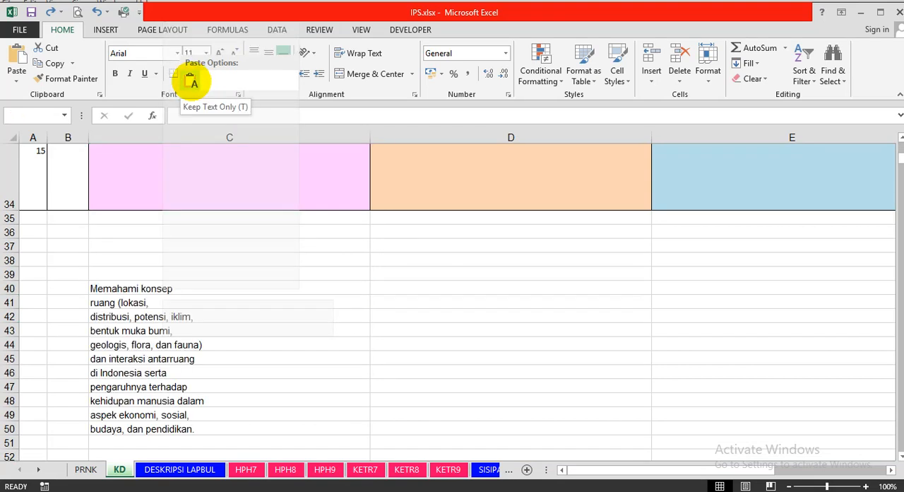
{"action": "left_click", "coordinate": [191, 81]}
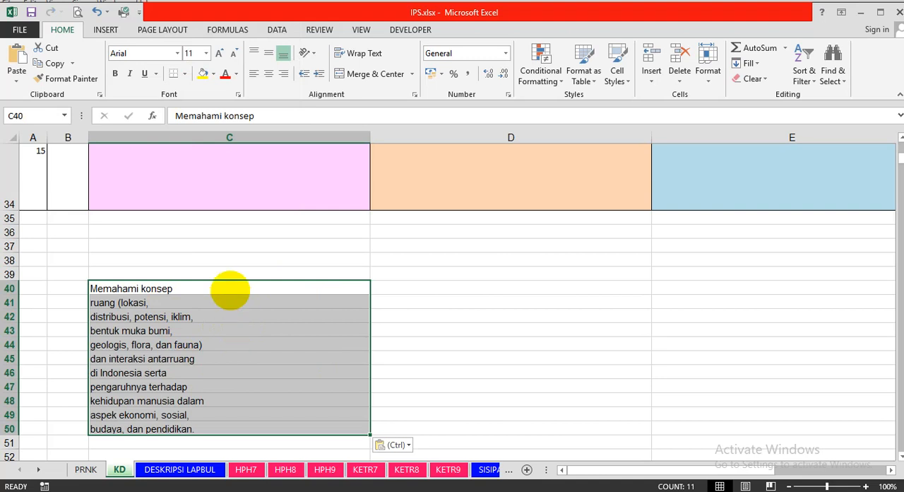
Start a formula in D40 that joins C40 and C41 with a space between them: =C40&" "&C41.
{"action": "left_click", "coordinate": [230, 289]}
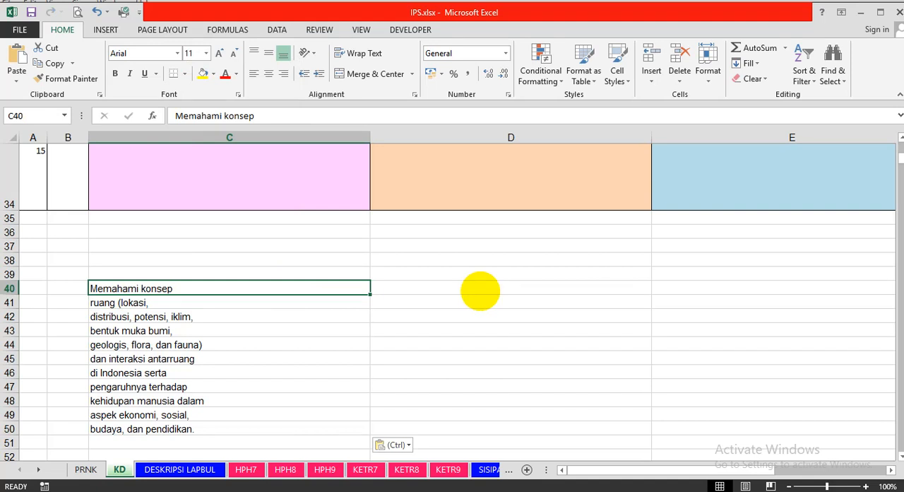
{"action": "left_click", "coordinate": [480, 290]}
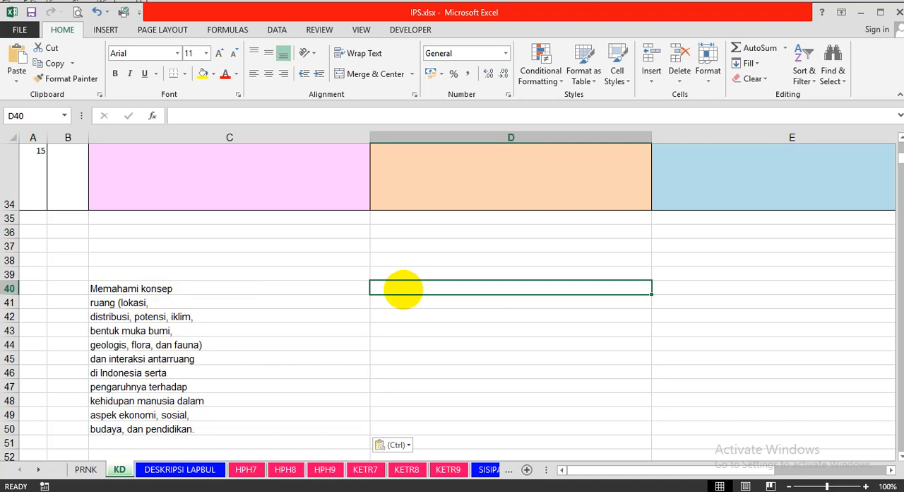
{"action": "type", "text": "="}
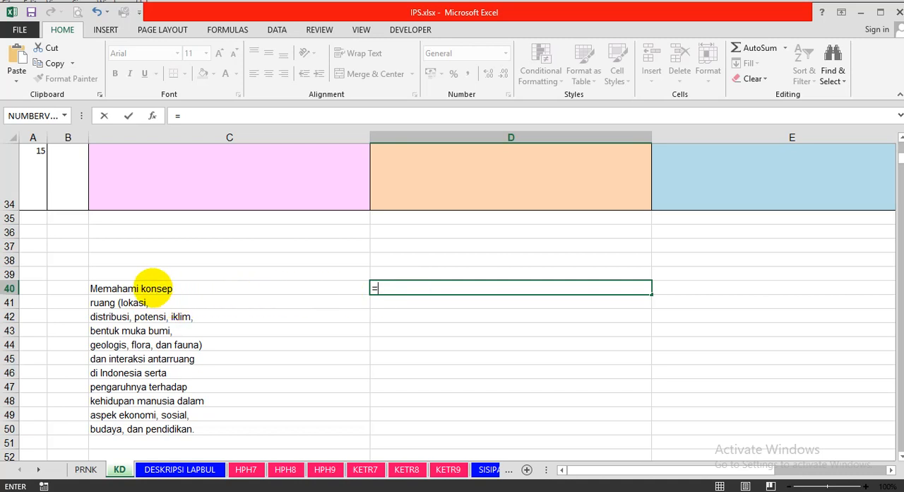
{"action": "left_click", "coordinate": [152, 284]}
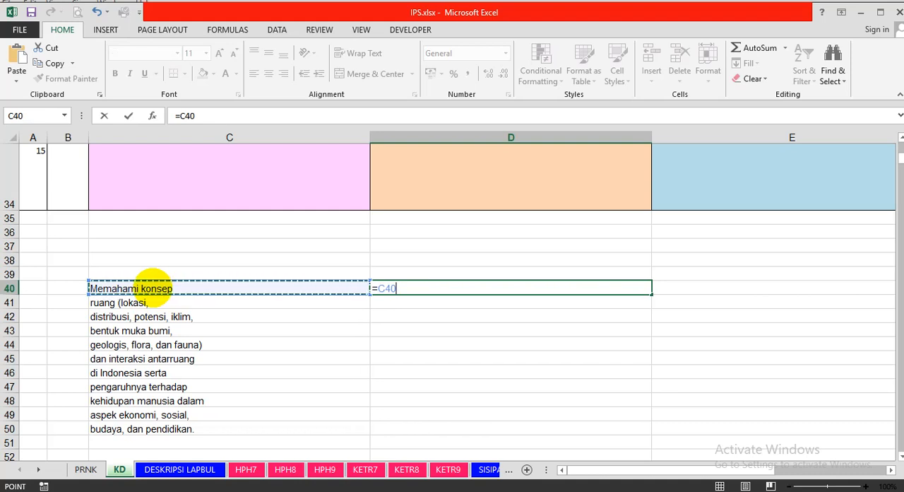
{"action": "type", "text": "&"}
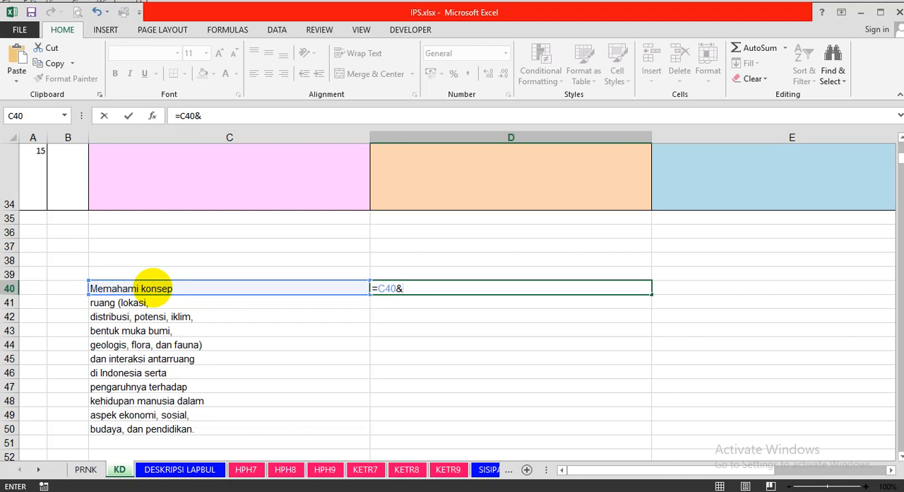
{"action": "type", "text": "\" \"&"}
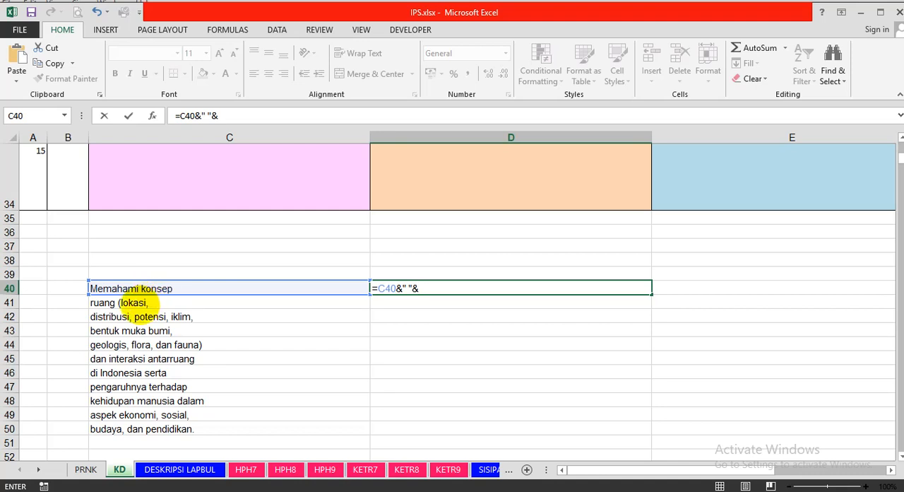
{"action": "left_click", "coordinate": [134, 302]}
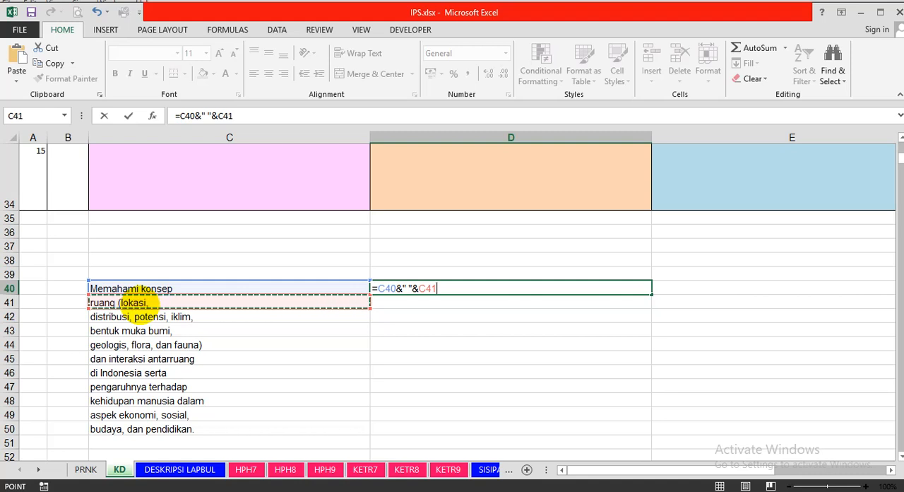
Append a space and C42 to the D40 formula and enter it as =C40&" "&C41&" "&C42.
{"action": "type", "text": "&\""}
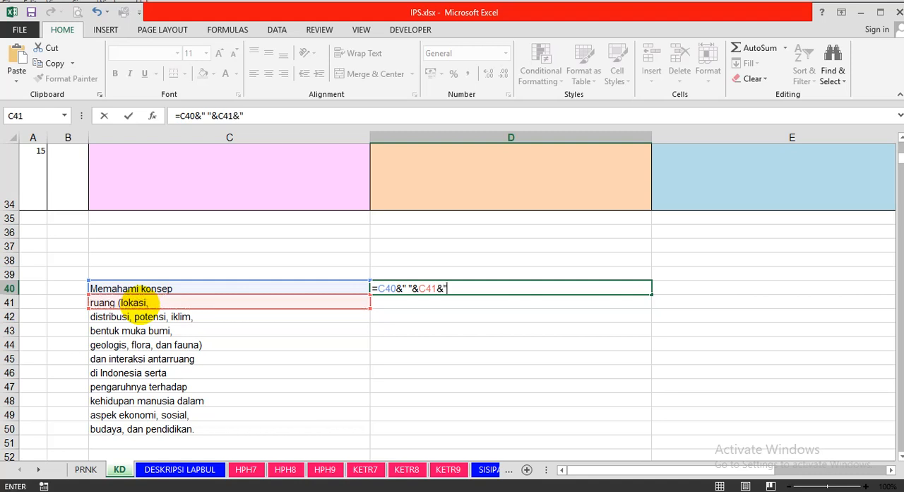
{"action": "type", "text": " \"&"}
{"action": "left_click", "coordinate": [106, 318]}
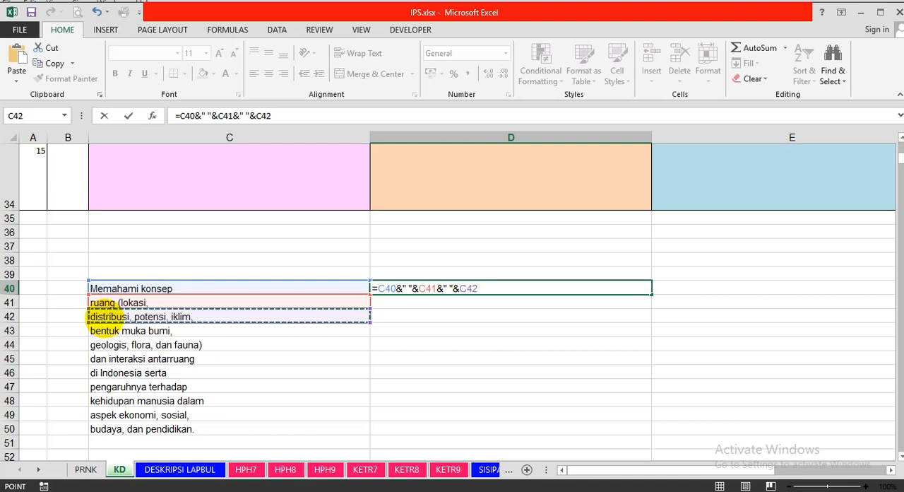
{"action": "key", "text": "Return"}
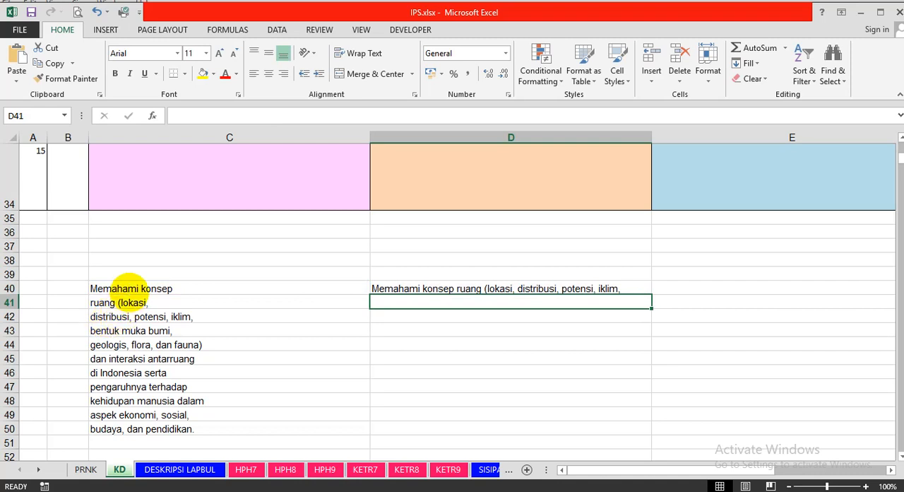
{"action": "left_click", "coordinate": [139, 274]}
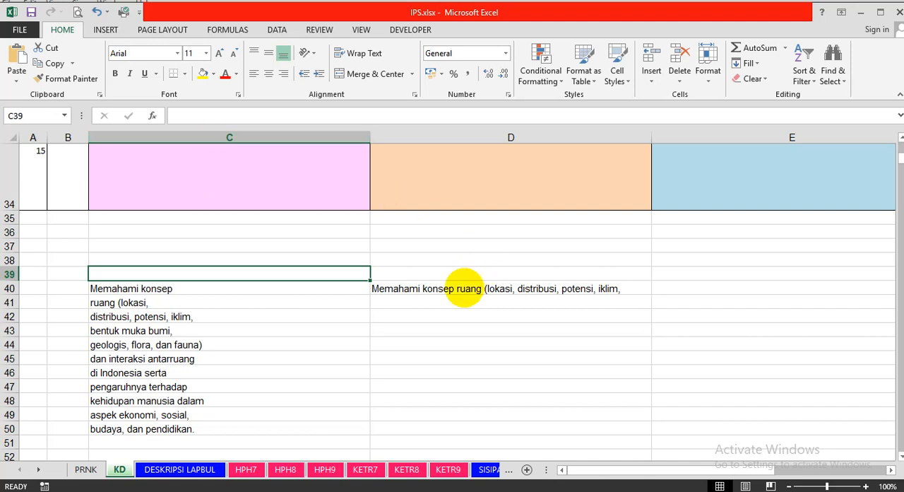
Reopen the D40 formula and append C43 and C44, each preceded by a joined space (&" "&).
{"action": "left_click", "coordinate": [460, 290]}
{"action": "left_click", "coordinate": [295, 115]}
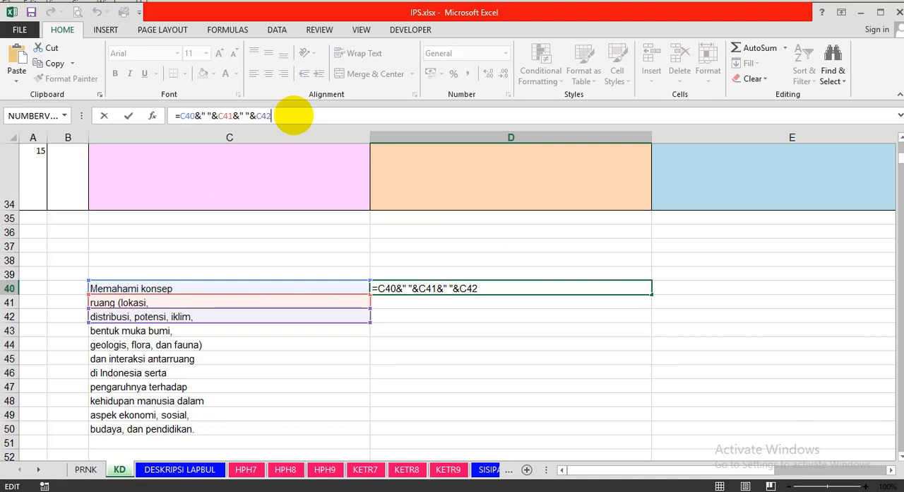
{"action": "type", "text": "\" \"&"}
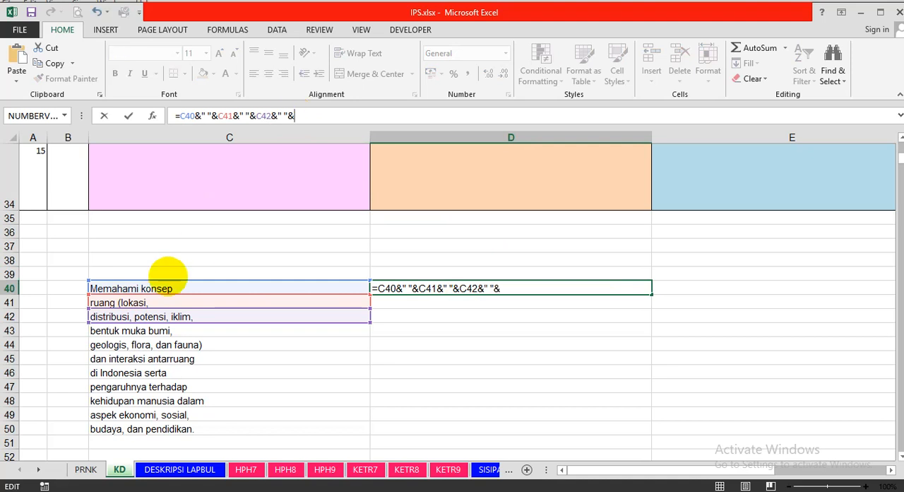
{"action": "left_click", "coordinate": [137, 332]}
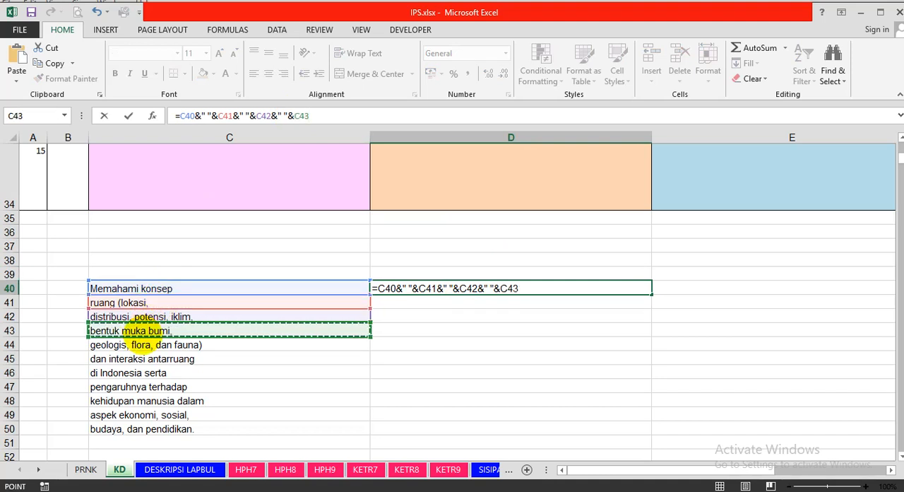
{"action": "type", "text": "&"}
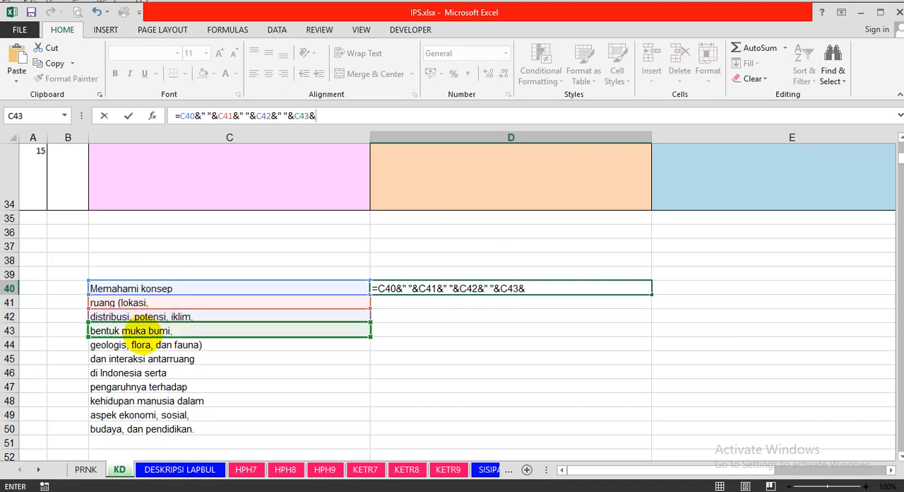
{"action": "type", "text": "\" \"&"}
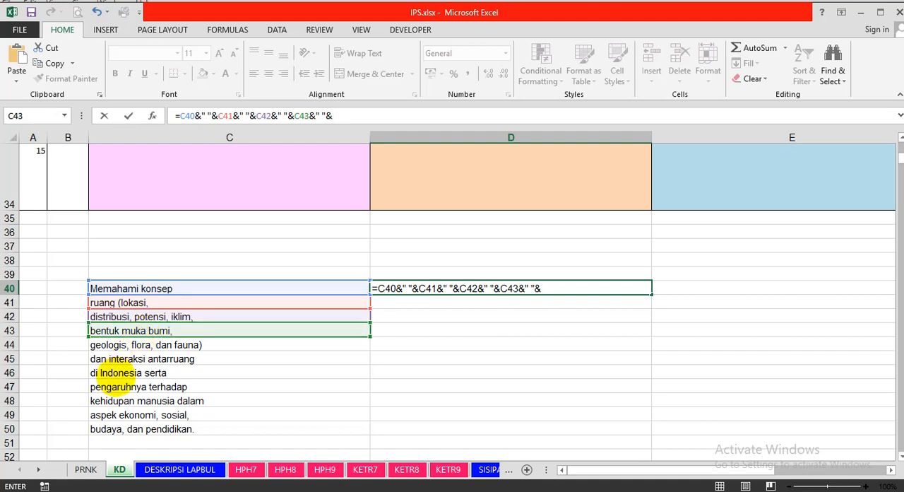
{"action": "left_click", "coordinate": [113, 345]}
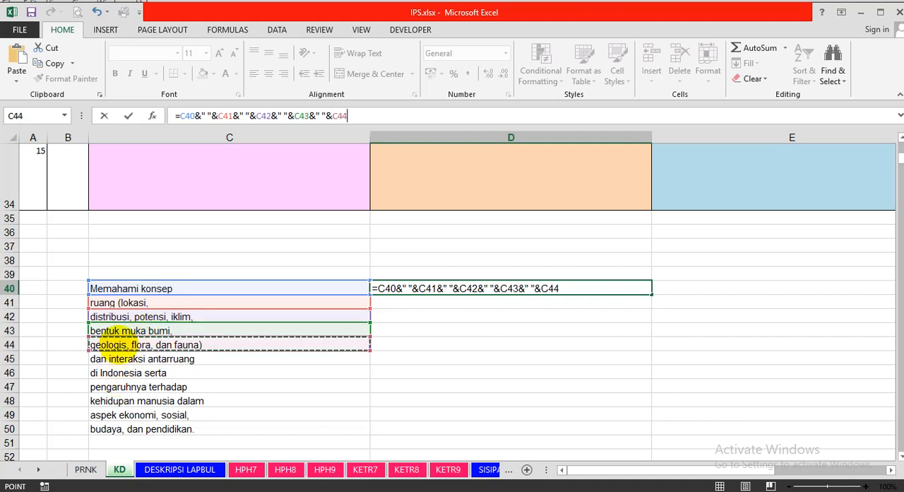
Extend the D40 formula with C45 and C46, again joining each with &" "&.
{"action": "type", "text": "&\" \"&"}
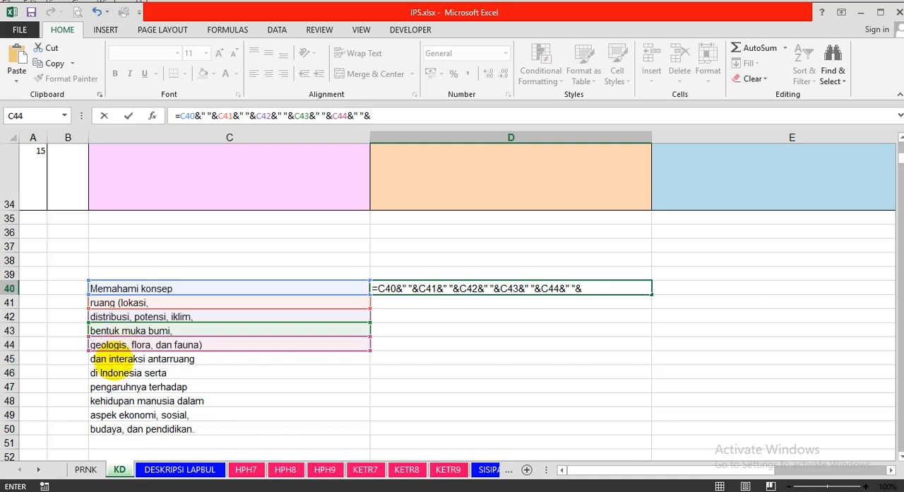
{"action": "left_click", "coordinate": [106, 358]}
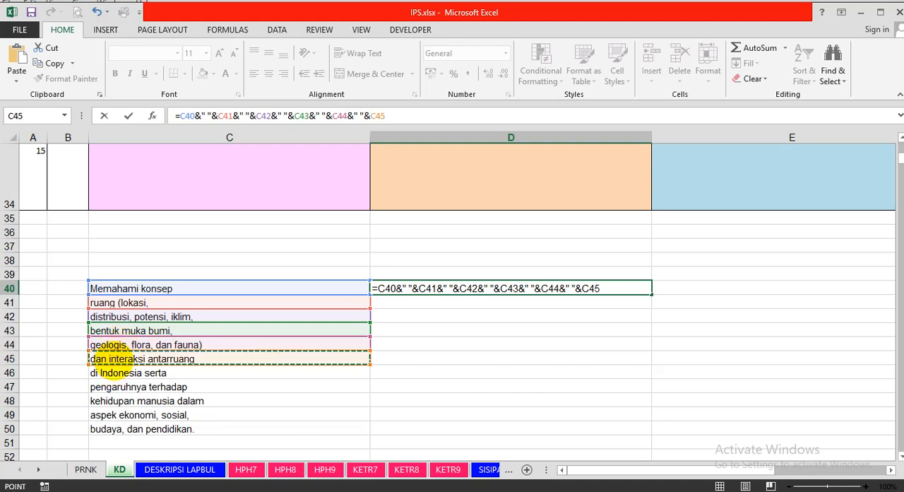
{"action": "type", "text": "&\" \"&"}
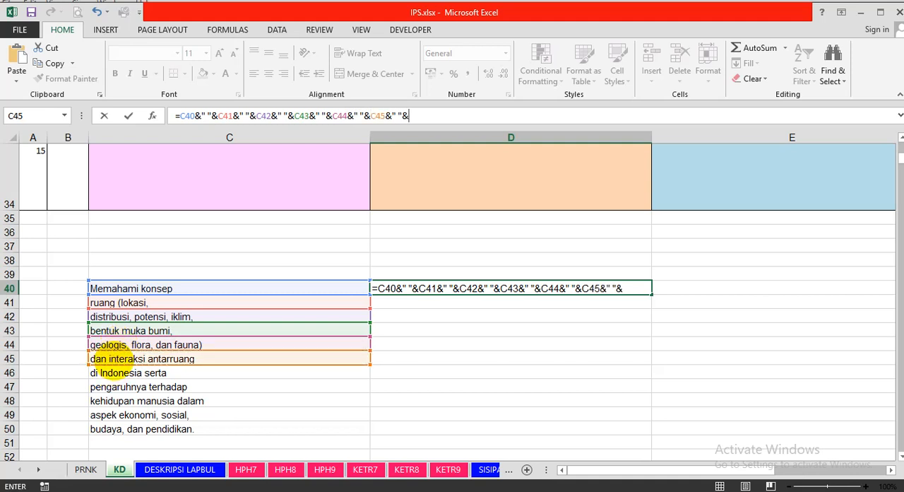
{"action": "left_click", "coordinate": [112, 372]}
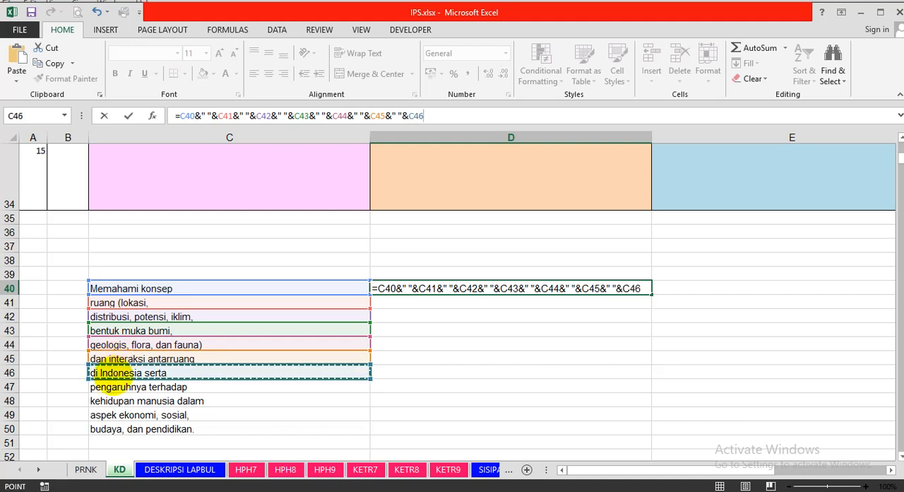
Add C47 and C48 to the D40 formula with a space before each reference.
{"action": "type", "text": "&\""}
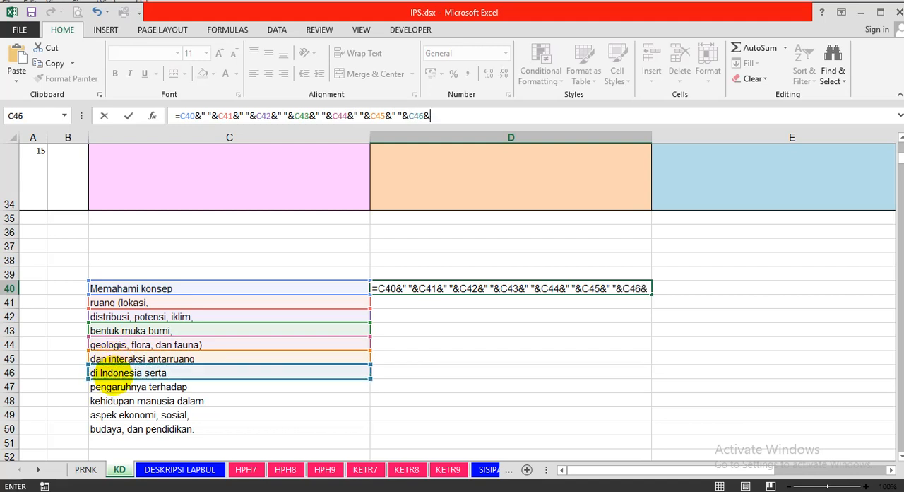
{"action": "type", "text": " \"&"}
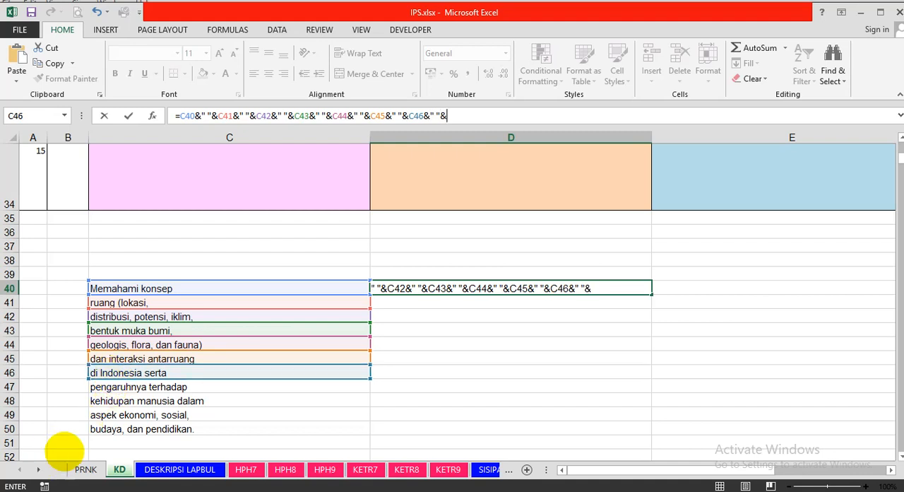
{"action": "left_click", "coordinate": [122, 386]}
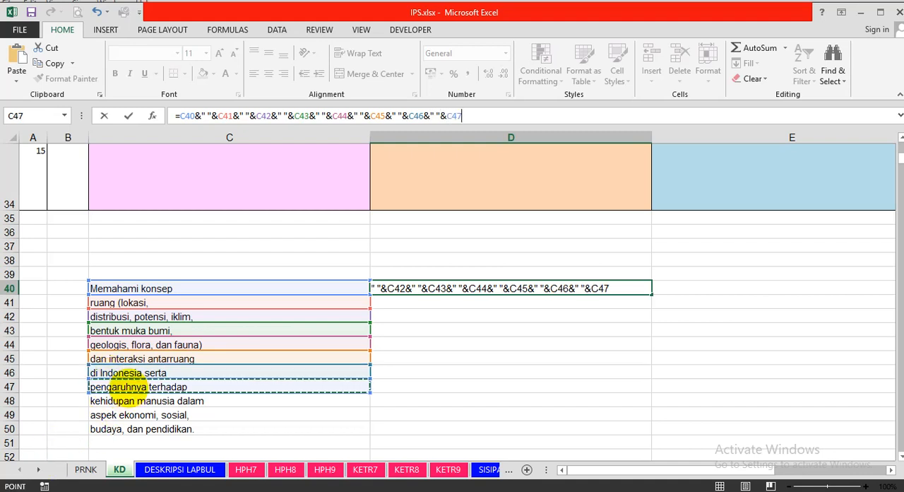
{"action": "type", "text": "&\" \"&"}
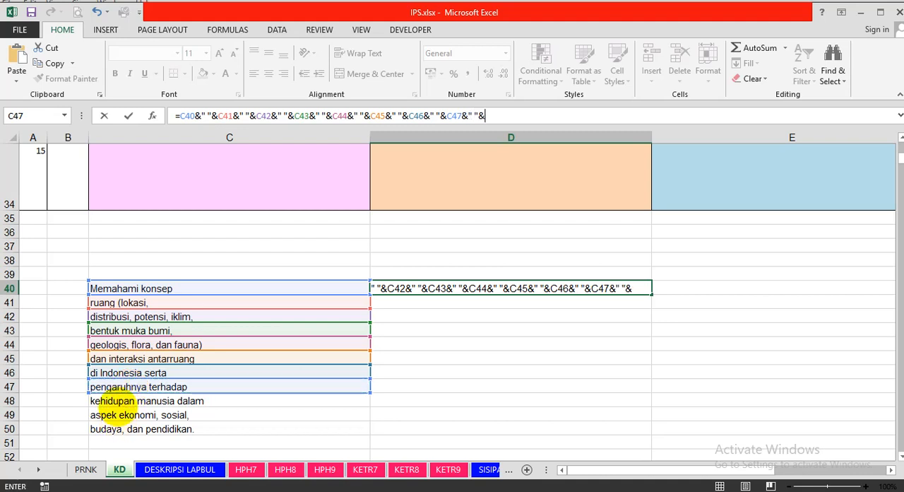
{"action": "left_click", "coordinate": [117, 401]}
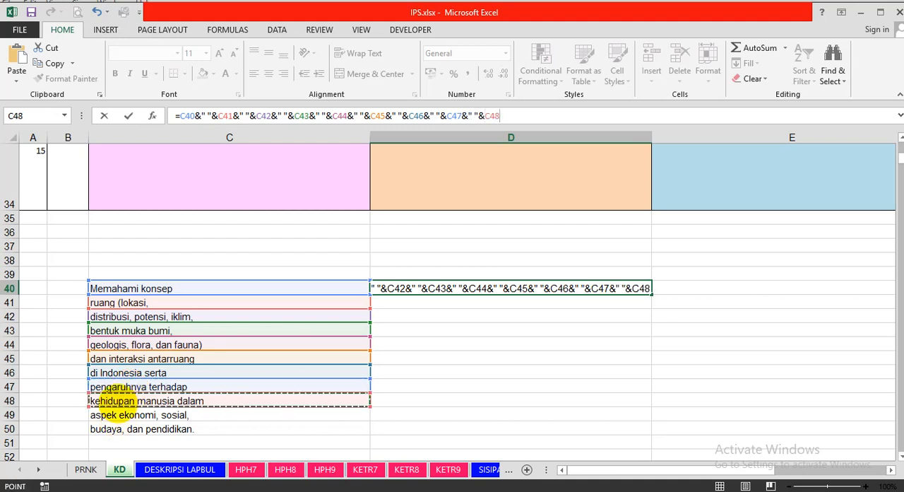
Append C49 and C50 with joining spaces and enter the D40 formula, which covers C40 through C50.
{"action": "type", "text": "&\" \"&"}
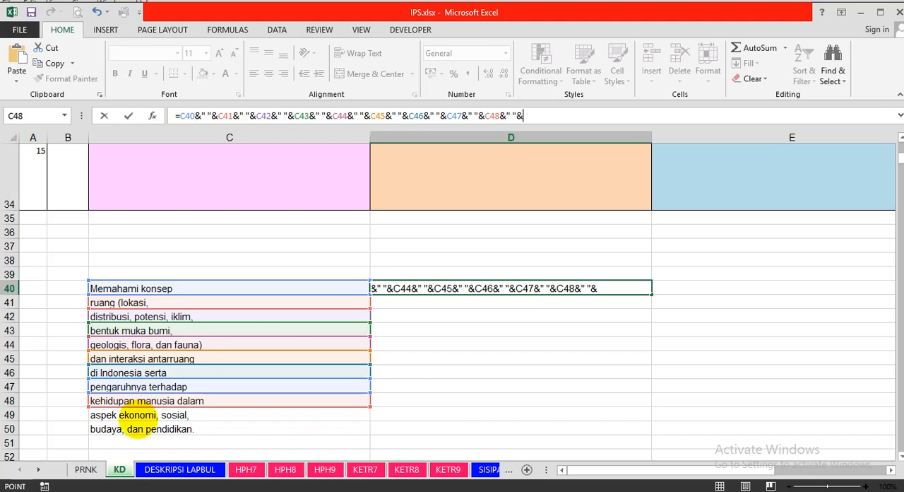
{"action": "left_click", "coordinate": [135, 415]}
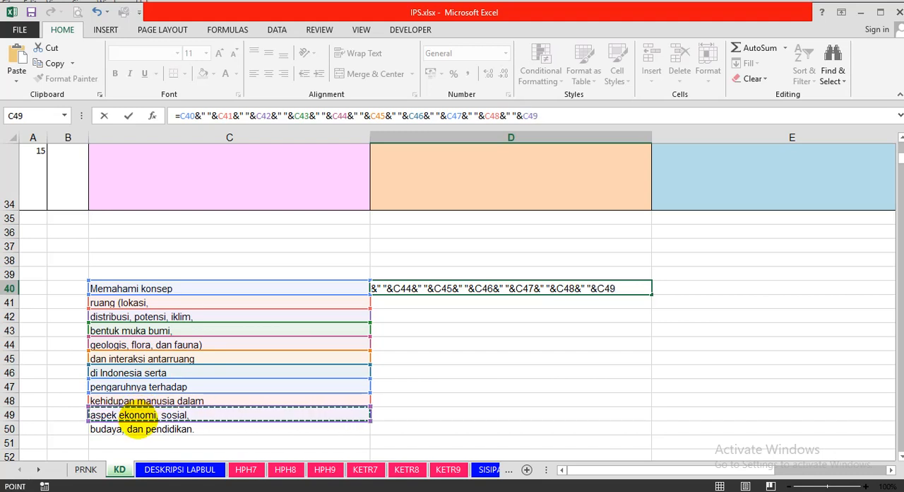
{"action": "type", "text": "&\" \""}
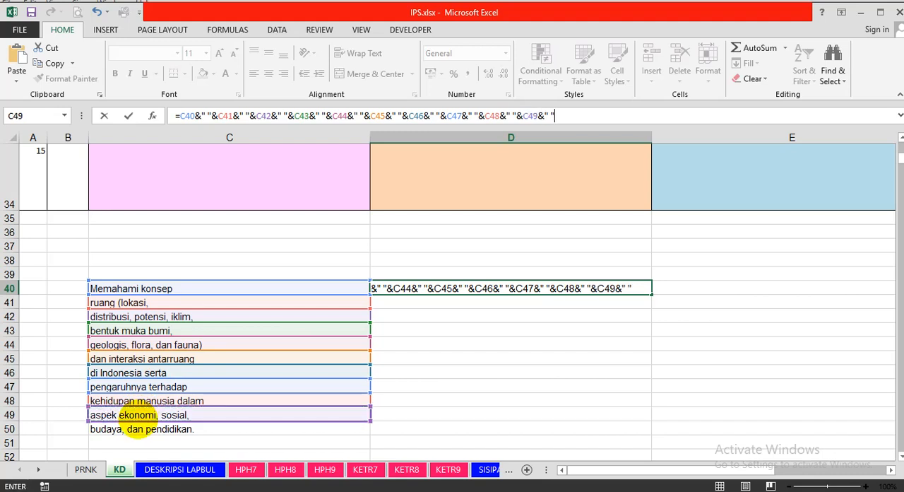
{"action": "type", "text": "&"}
{"action": "left_click", "coordinate": [132, 430]}
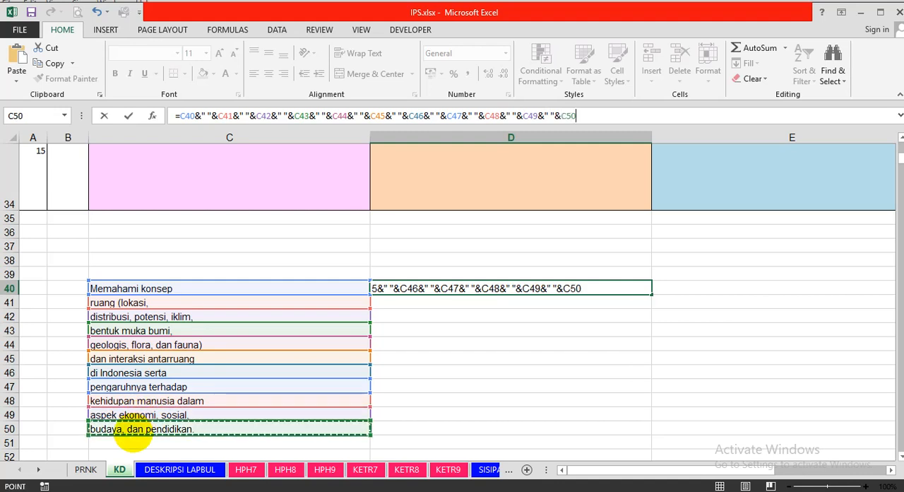
{"action": "key", "text": "Return"}
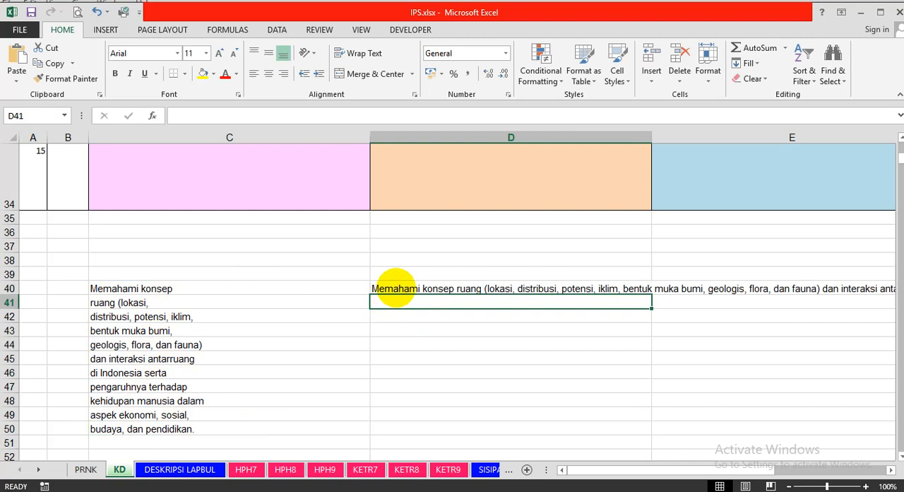
Copy the joined text in D40 and paste it as values only into D42.
{"action": "left_click", "coordinate": [395, 289]}
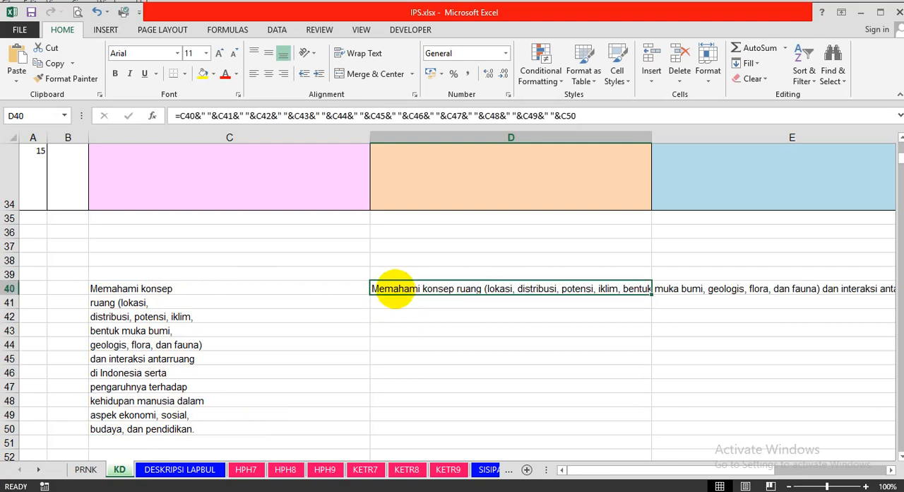
{"action": "right_click", "coordinate": [394, 288]}
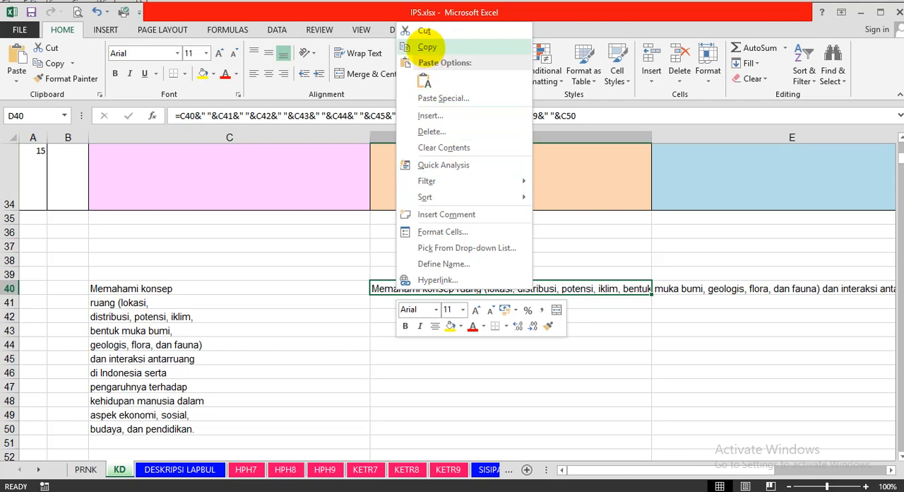
{"action": "left_click", "coordinate": [426, 47]}
{"action": "left_click", "coordinate": [396, 315]}
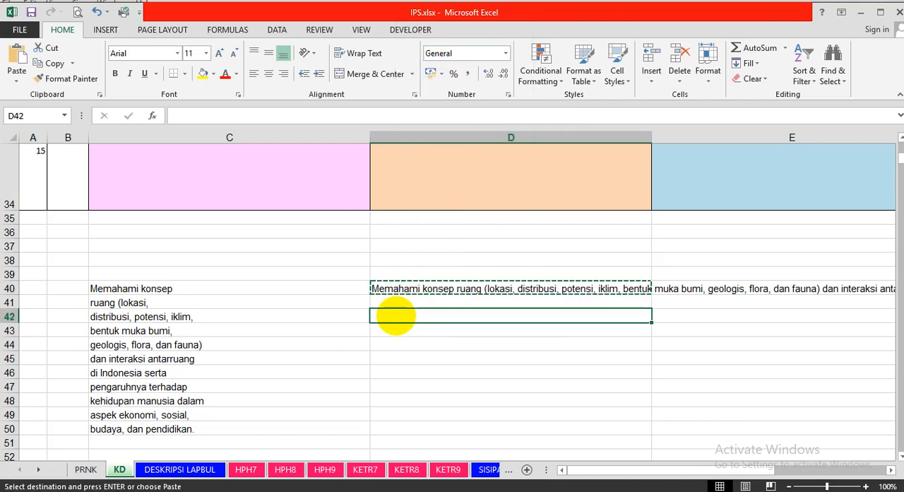
{"action": "right_click", "coordinate": [394, 316]}
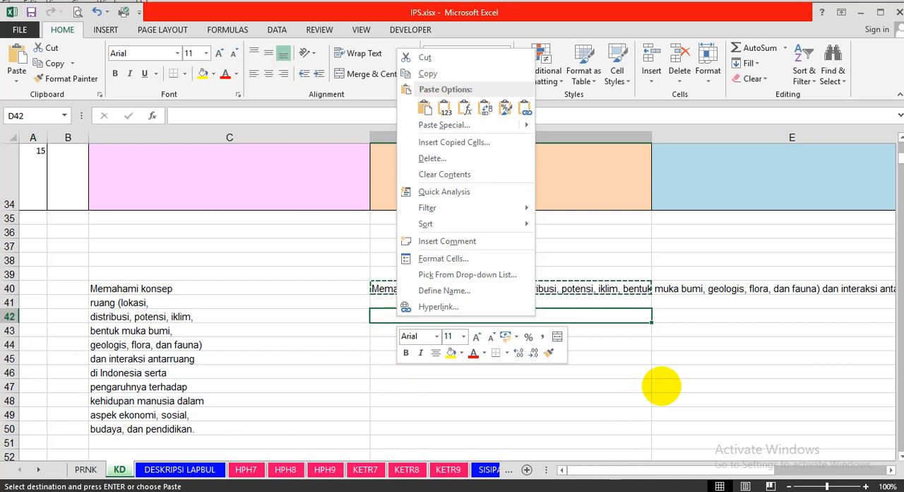
{"action": "left_click", "coordinate": [662, 386]}
{"action": "right_click", "coordinate": [408, 309]}
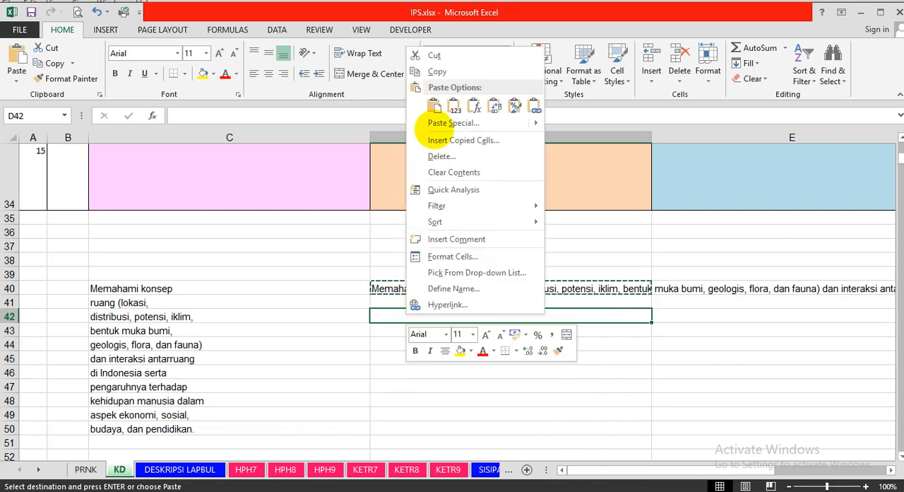
{"action": "left_click", "coordinate": [434, 106]}
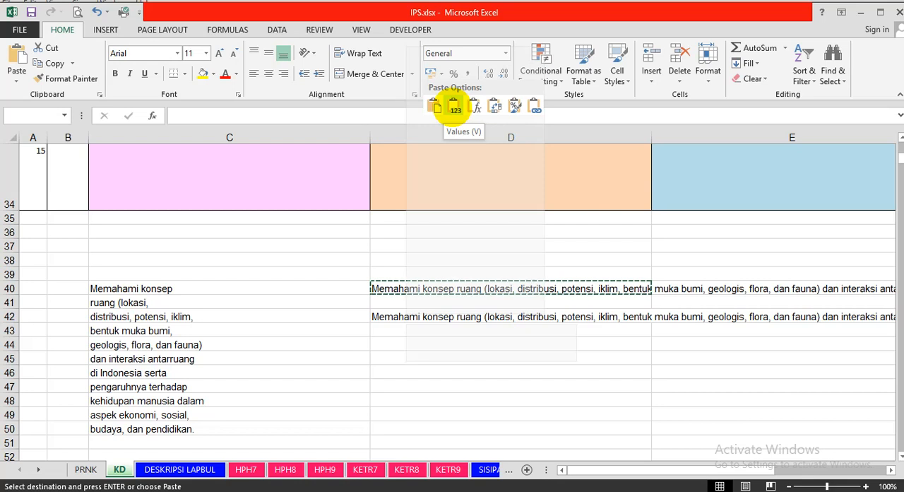
{"action": "left_click", "coordinate": [454, 106]}
Paste the copied D40 cell into D43 with its formula, as a comparison to the values-only paste.
{"action": "left_click", "coordinate": [382, 332]}
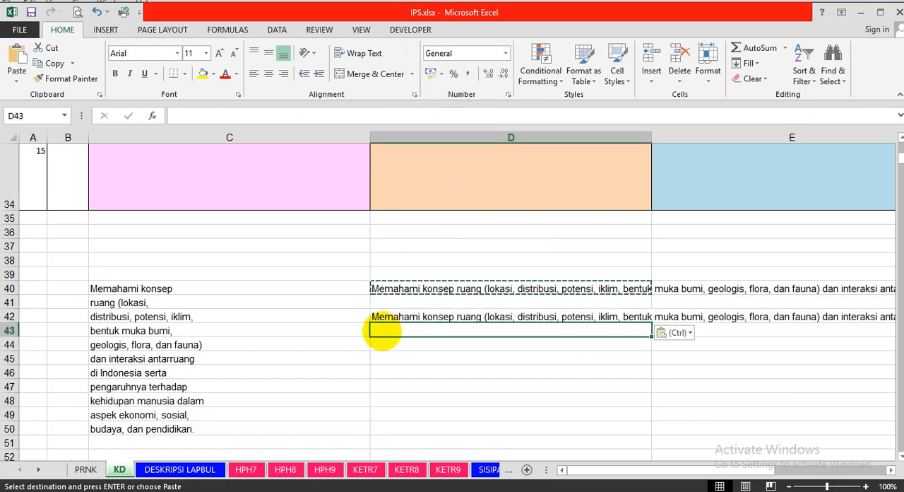
{"action": "right_click", "coordinate": [382, 331]}
{"action": "left_click", "coordinate": [412, 124]}
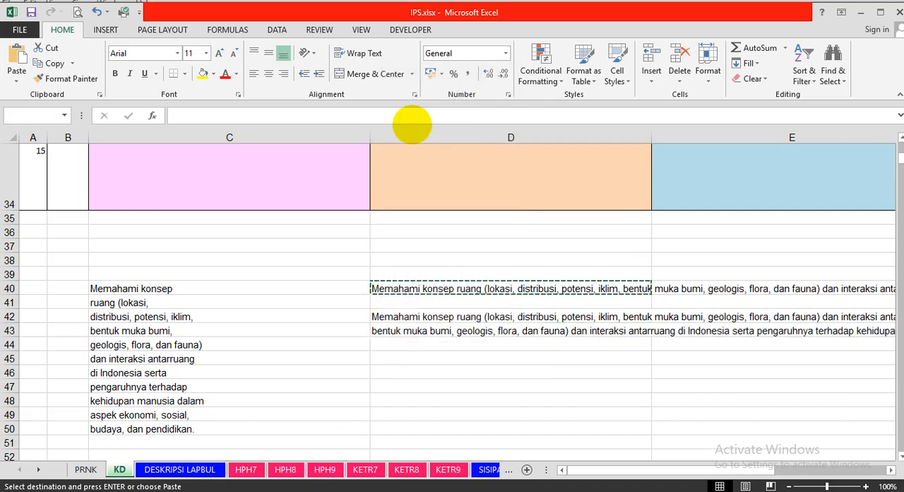
{"action": "left_click", "coordinate": [457, 397]}
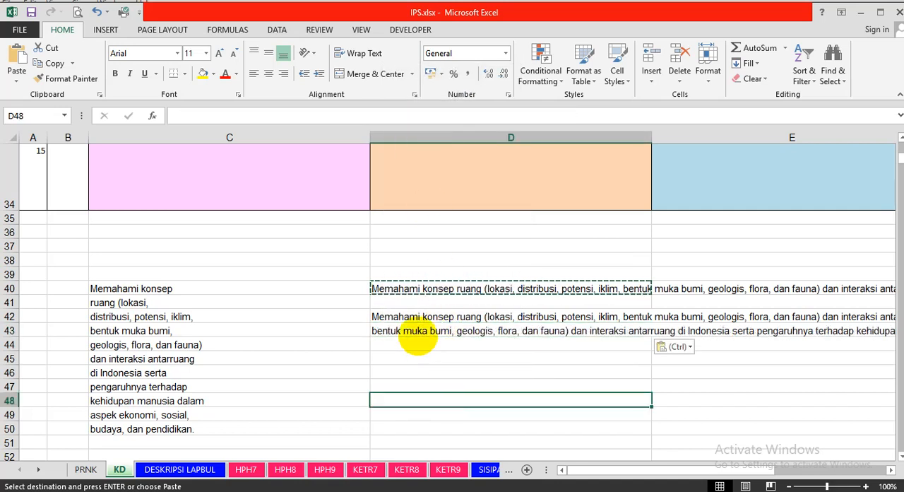
Compare the contents of D43, D42 and D40 to examine how the formula paste differs from the values paste.
{"action": "left_click", "coordinate": [417, 336]}
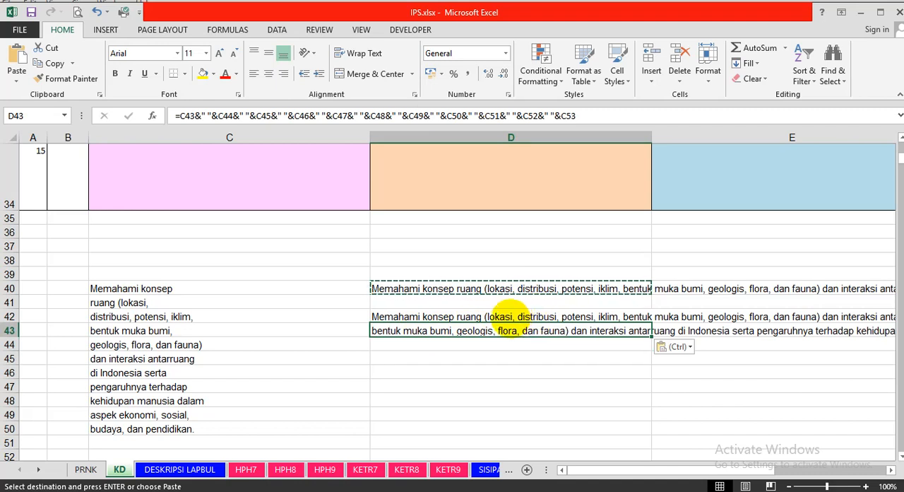
{"action": "left_click", "coordinate": [407, 318]}
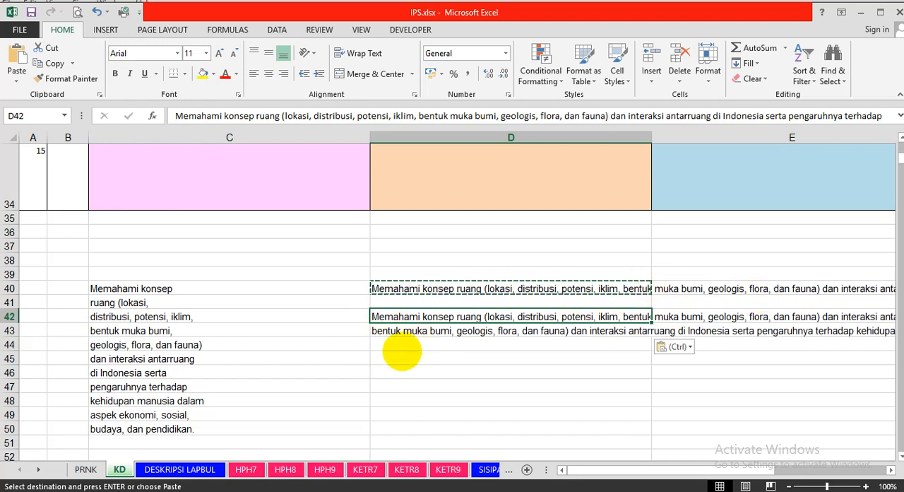
{"action": "left_click", "coordinate": [386, 334]}
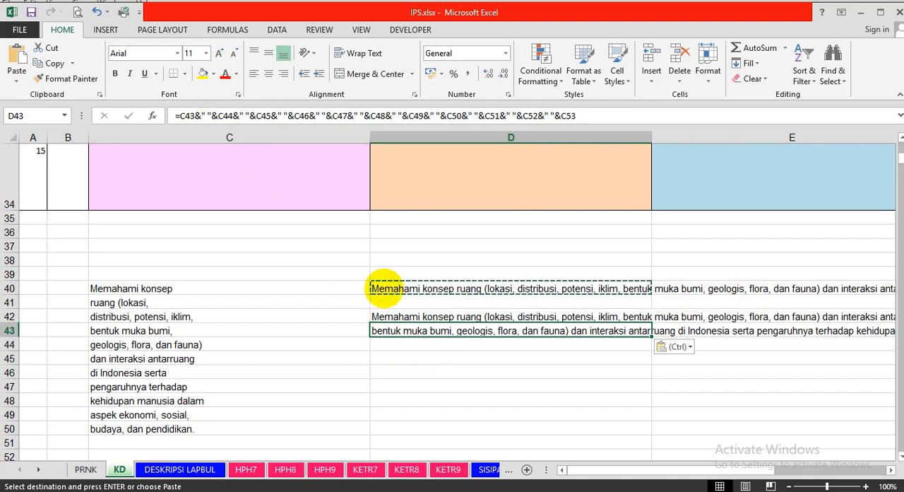
{"action": "left_click", "coordinate": [383, 287]}
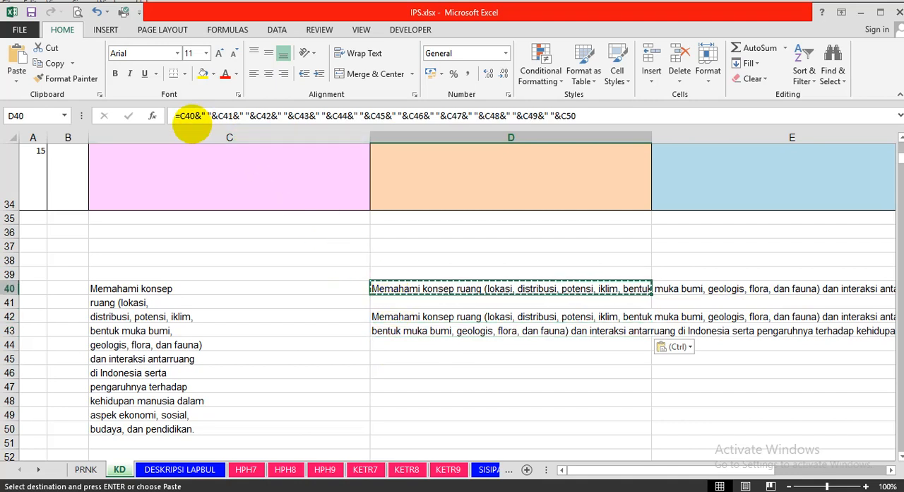
{"action": "left_click", "coordinate": [384, 331]}
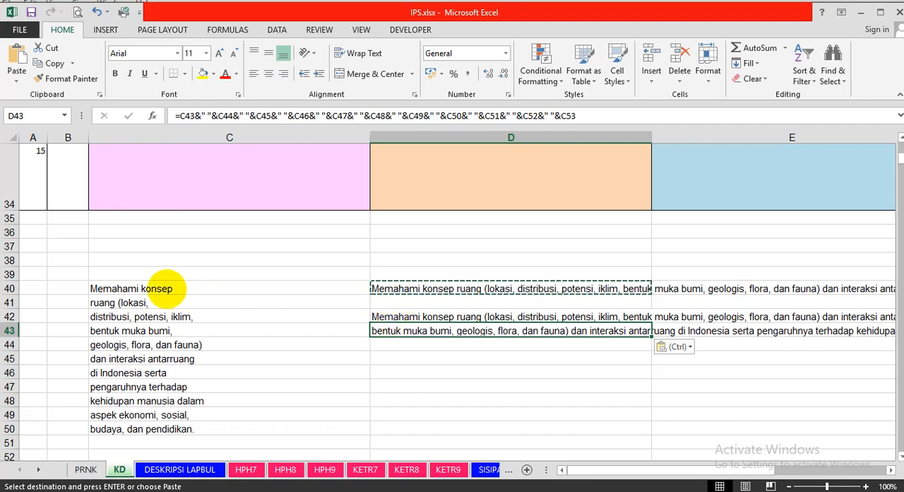
Clear the split source lines in C40:C50 to test the pasted copies, and undo the deletion.
{"action": "left_click_drag", "start_coordinate": [163, 288], "coordinate": [166, 429]}
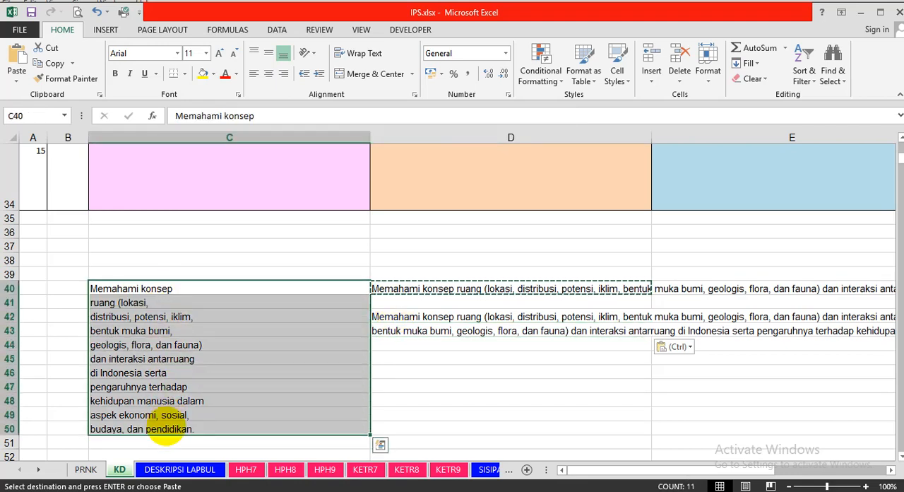
{"action": "key", "text": "Delete"}
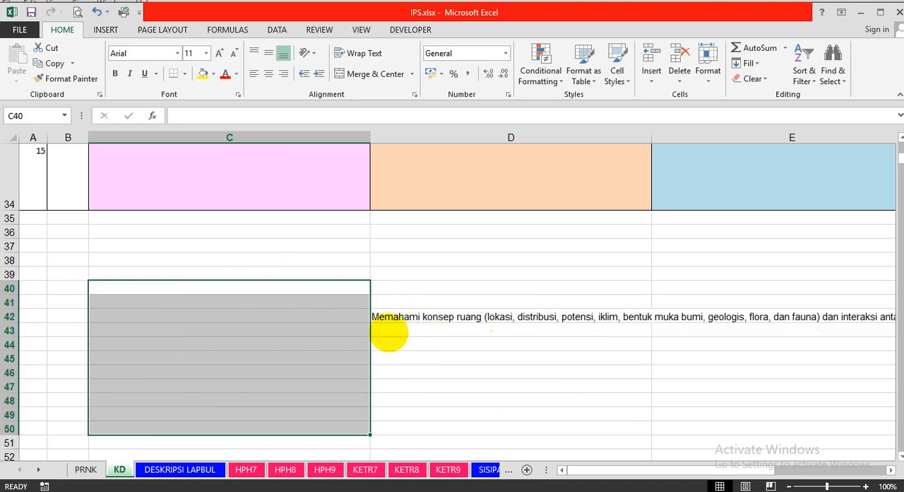
{"action": "key", "text": "ctrl+v"}
{"action": "left_click", "coordinate": [469, 385]}
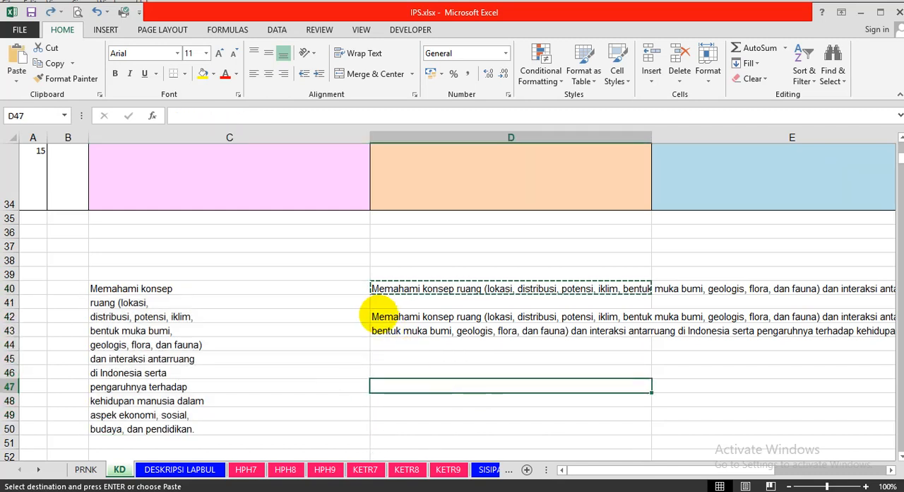
{"action": "left_click", "coordinate": [378, 319]}
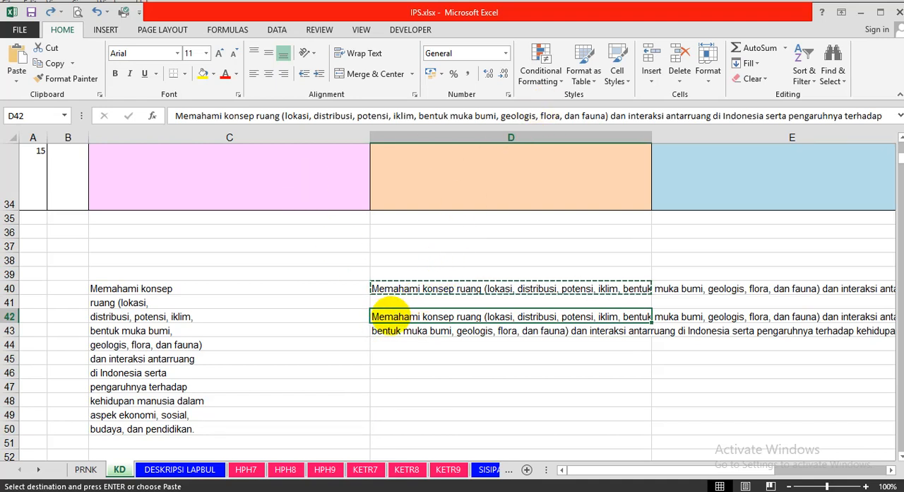
{"action": "right_click", "coordinate": [393, 315]}
{"action": "key", "text": "Escape"}
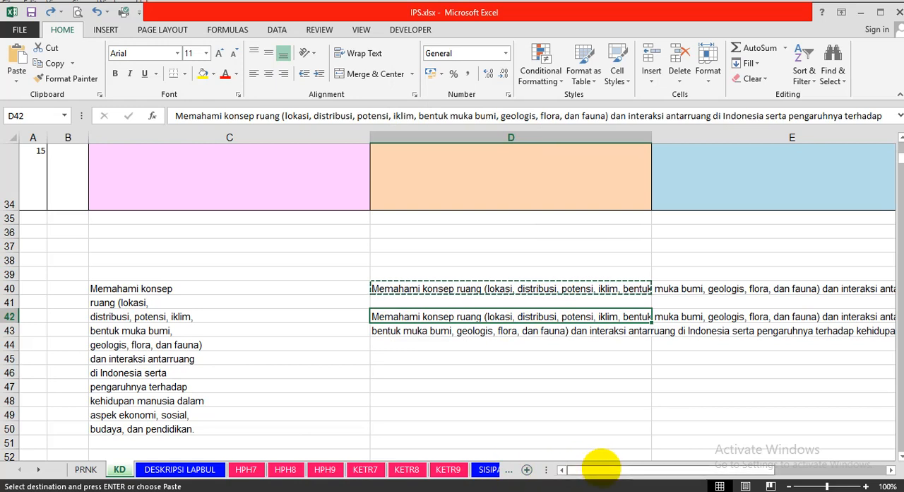
{"action": "left_click_drag", "start_coordinate": [601, 466], "coordinate": [581, 470]}
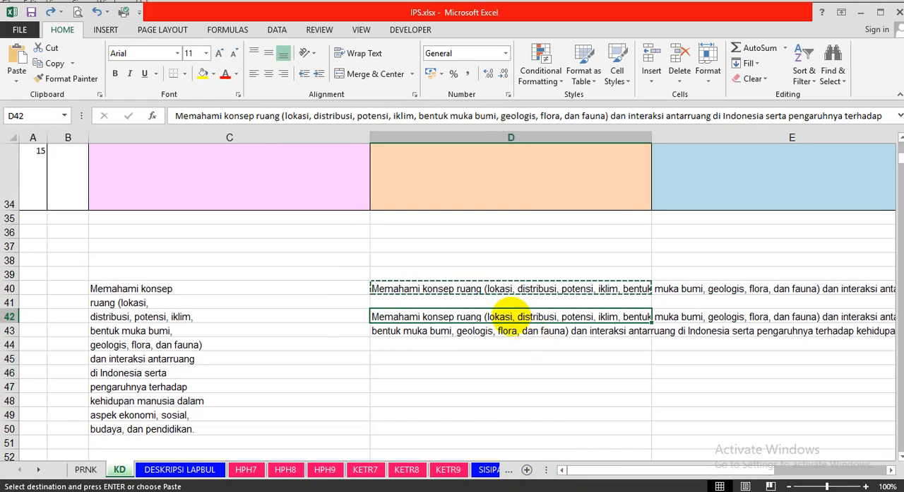
{"action": "right_click", "coordinate": [510, 316]}
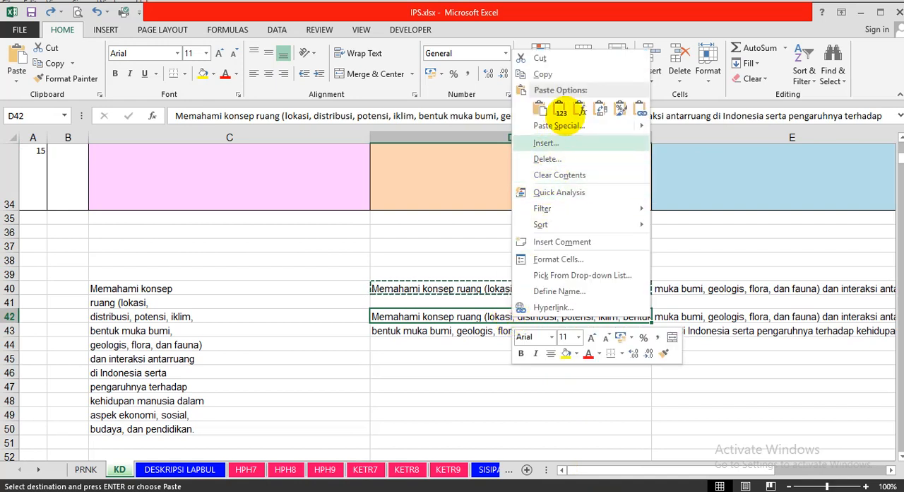
{"action": "left_click", "coordinate": [542, 74]}
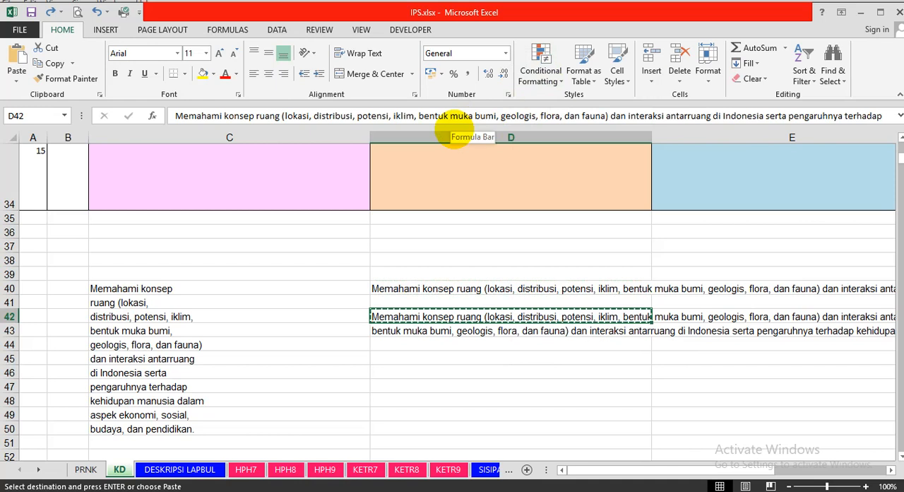
{"action": "key", "text": "Escape"}
{"action": "left_click", "coordinate": [492, 388]}
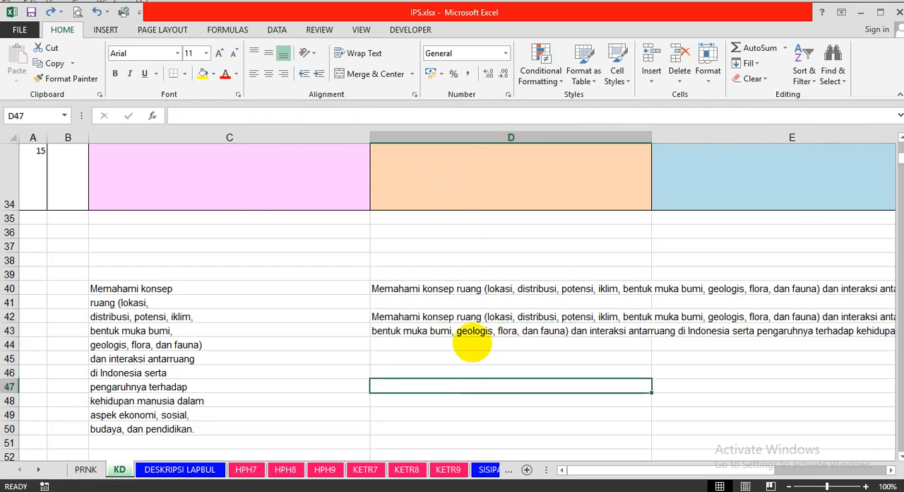
Review the entry rule on the maximum character count above the KD table and the target cell C20.
{"action": "scroll", "coordinate": [338, 346], "scroll_direction": "up", "scroll_amount": 8}
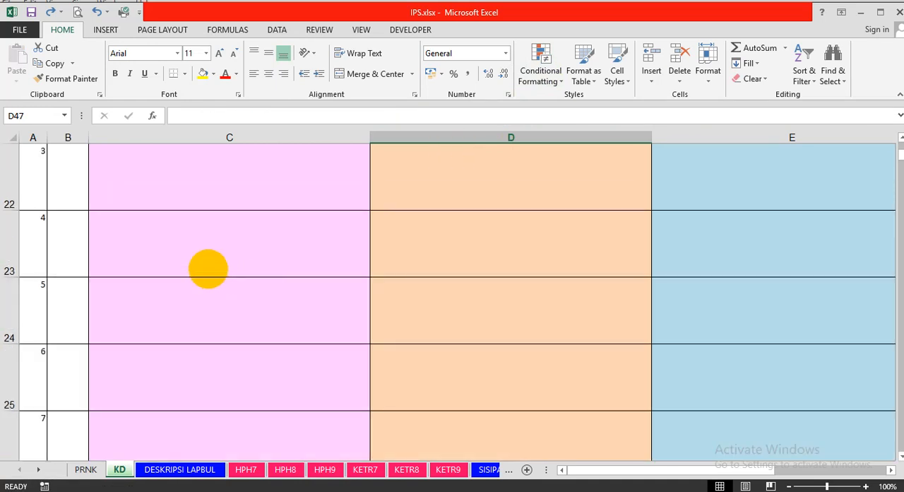
{"action": "left_click", "coordinate": [202, 347]}
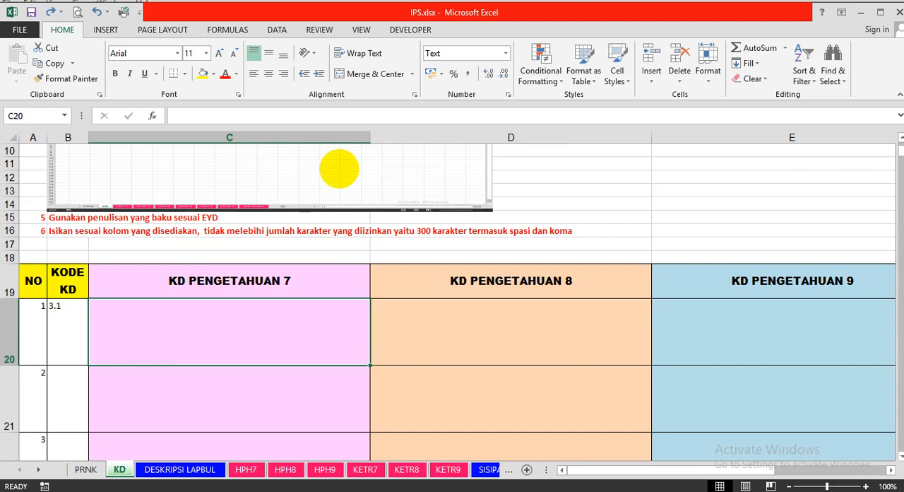
{"action": "scroll", "coordinate": [276, 346], "scroll_direction": "down", "scroll_amount": 6}
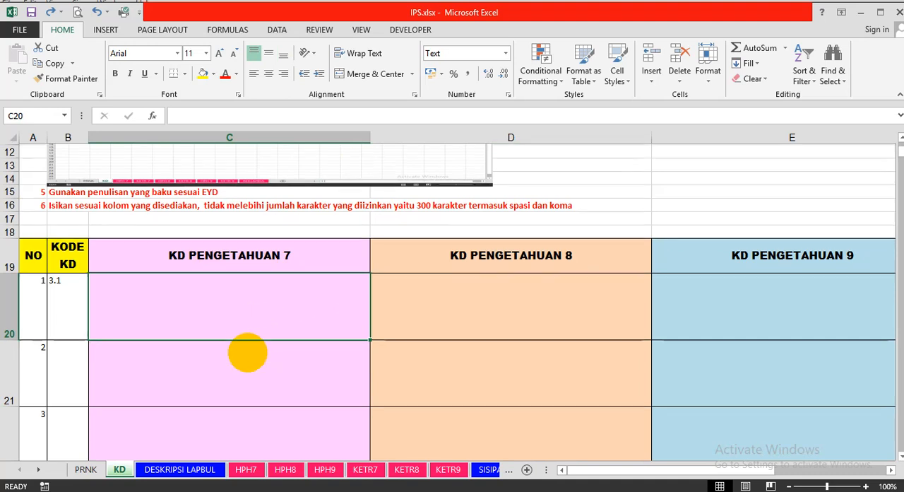
{"action": "scroll", "coordinate": [439, 328], "scroll_direction": "down", "scroll_amount": 1}
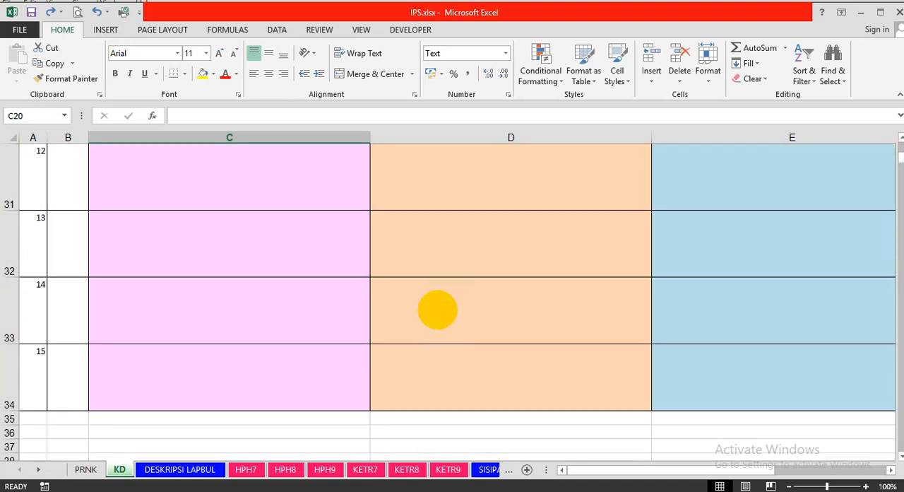
{"action": "scroll", "coordinate": [427, 332], "scroll_direction": "up", "scroll_amount": 2}
{"action": "scroll", "coordinate": [426, 338], "scroll_direction": "down", "scroll_amount": 4}
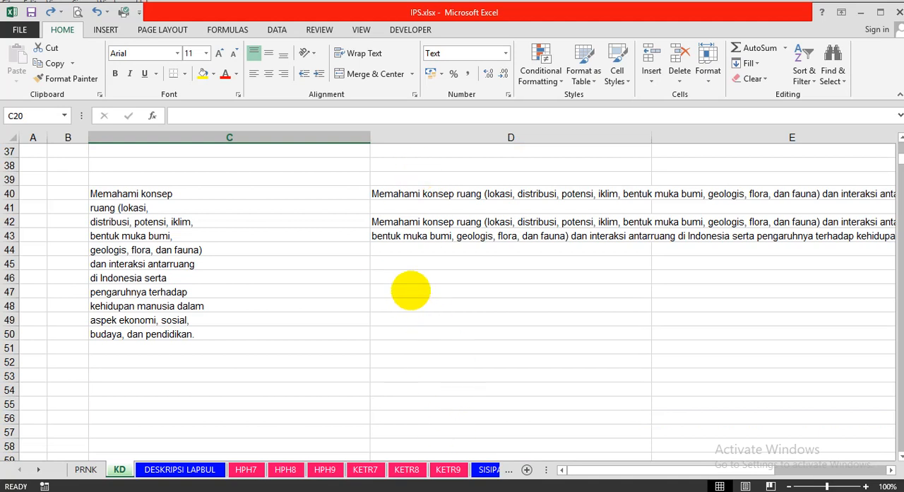
Count the characters of the merged competency text by entering =LEN(D42) in D47.
{"action": "left_click", "coordinate": [410, 290]}
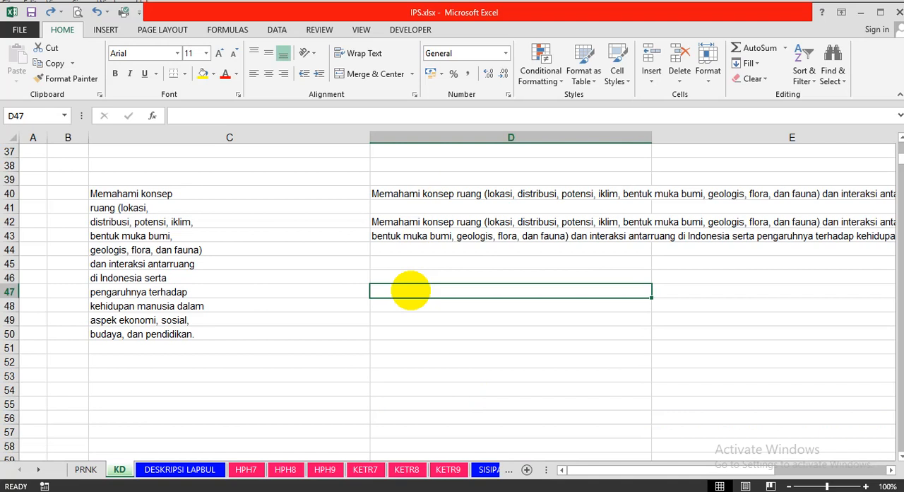
{"action": "type", "text": "="}
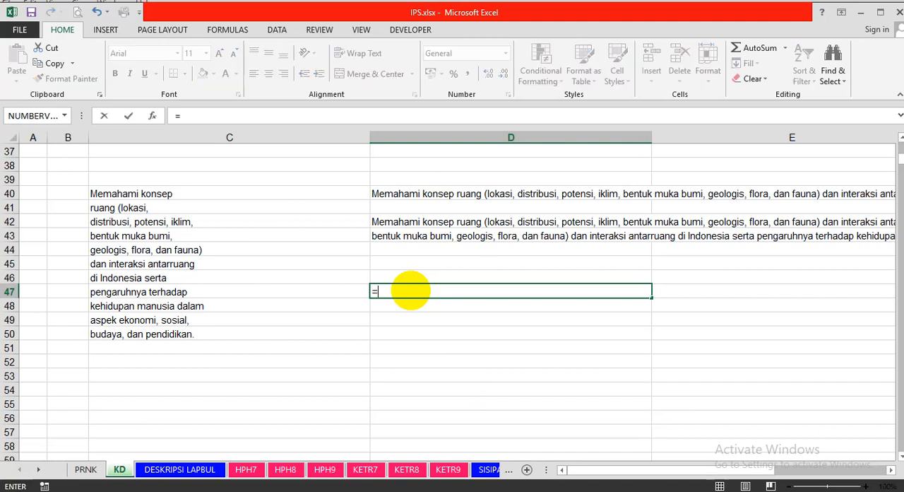
{"action": "type", "text": "l"}
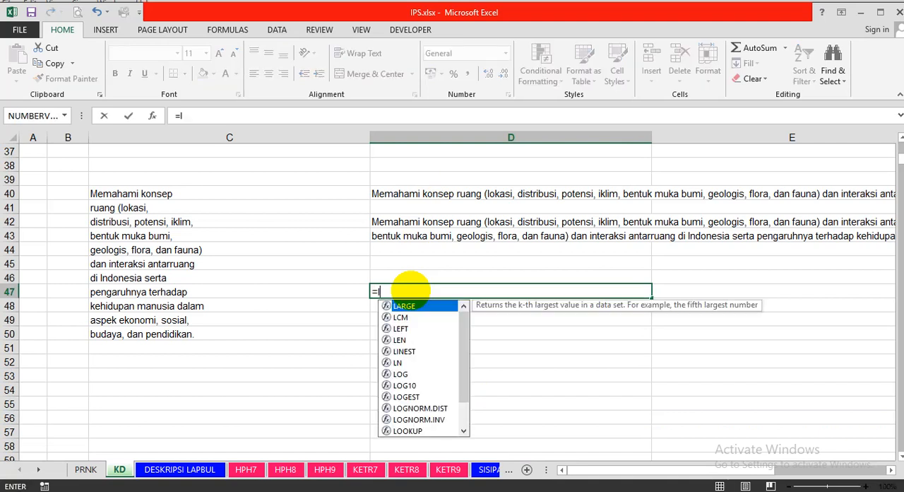
{"action": "type", "text": "en("}
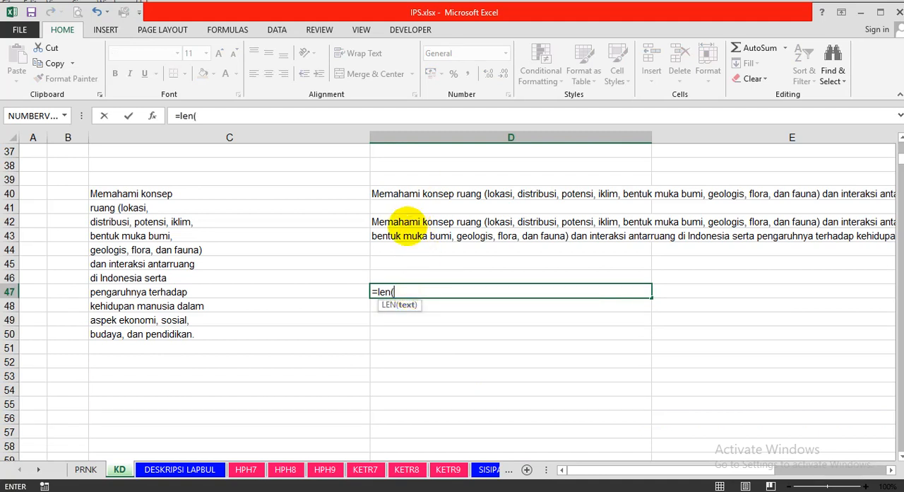
{"action": "left_click", "coordinate": [408, 221]}
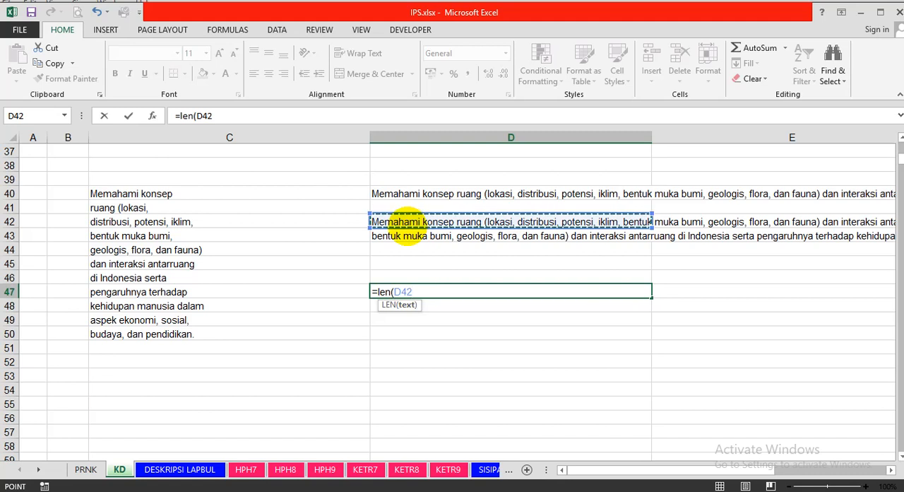
{"action": "type", "text": ")"}
{"action": "key", "text": "Return"}
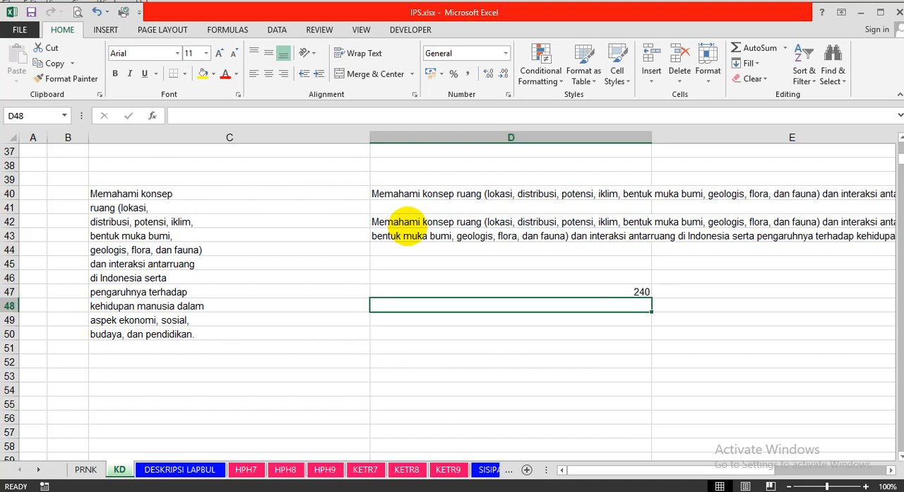
{"action": "left_click", "coordinate": [452, 290]}
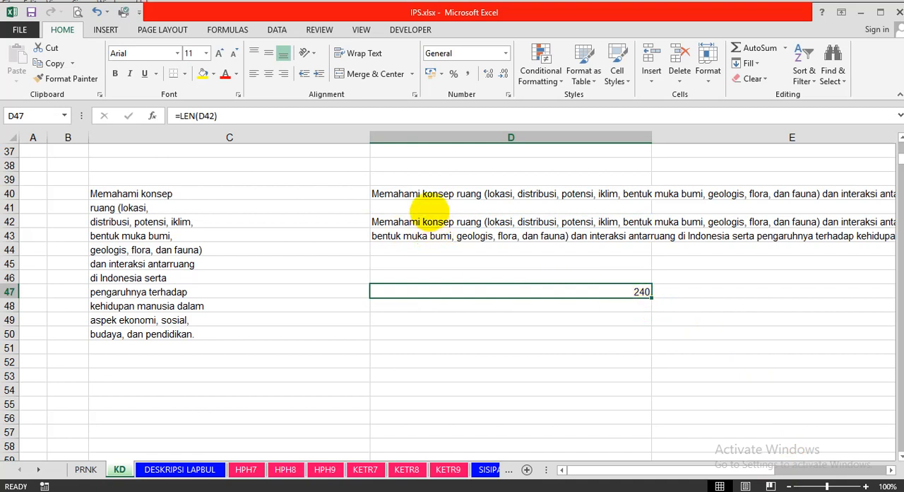
Wrap the text in D42 and increase the height of row 42 to fit the whole competency.
{"action": "left_click", "coordinate": [426, 217]}
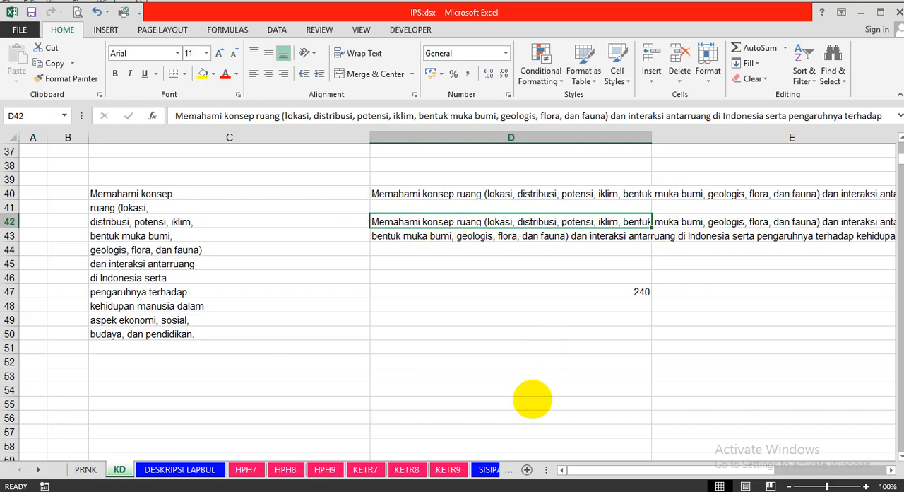
{"action": "left_click_drag", "start_coordinate": [594, 463], "coordinate": [515, 471]}
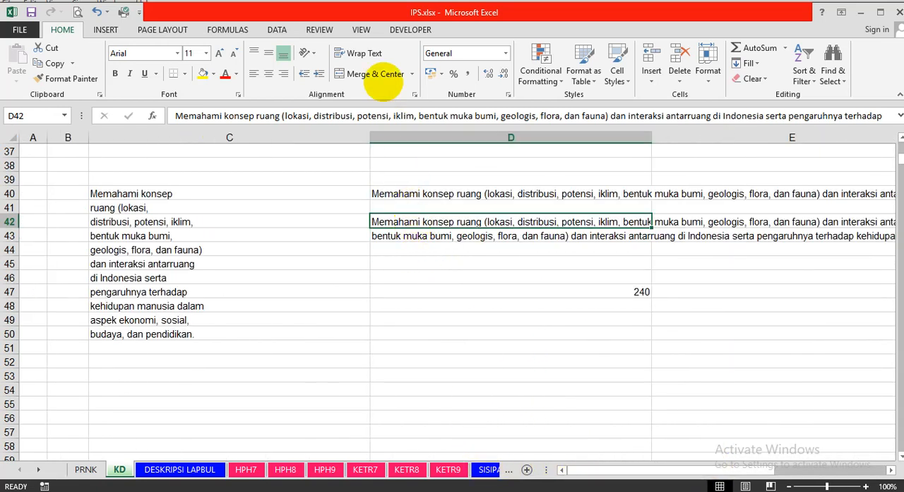
{"action": "left_click", "coordinate": [351, 53]}
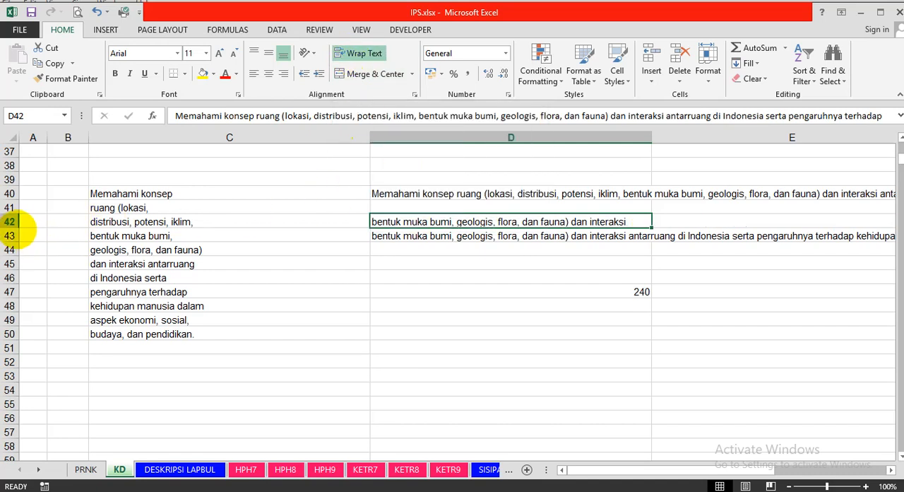
{"action": "left_click_drag", "start_coordinate": [10, 228], "coordinate": [11, 289]}
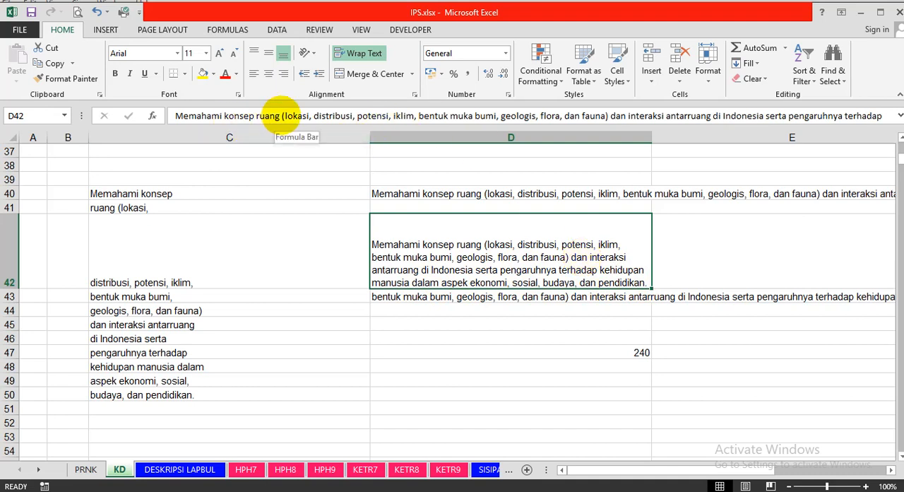
Remove the parenthesised list from "(lokasi" to "fauna)" in the D42 competency text.
{"action": "left_click", "coordinate": [281, 116]}
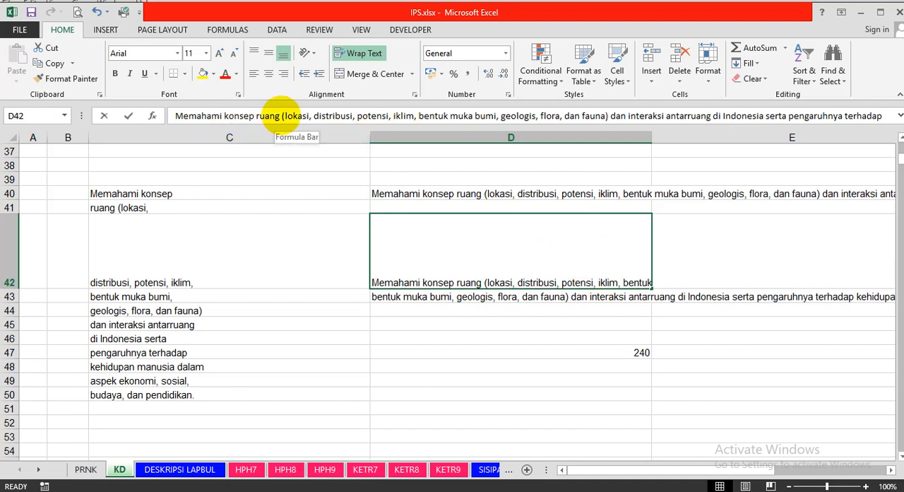
{"action": "left_click", "coordinate": [281, 116]}
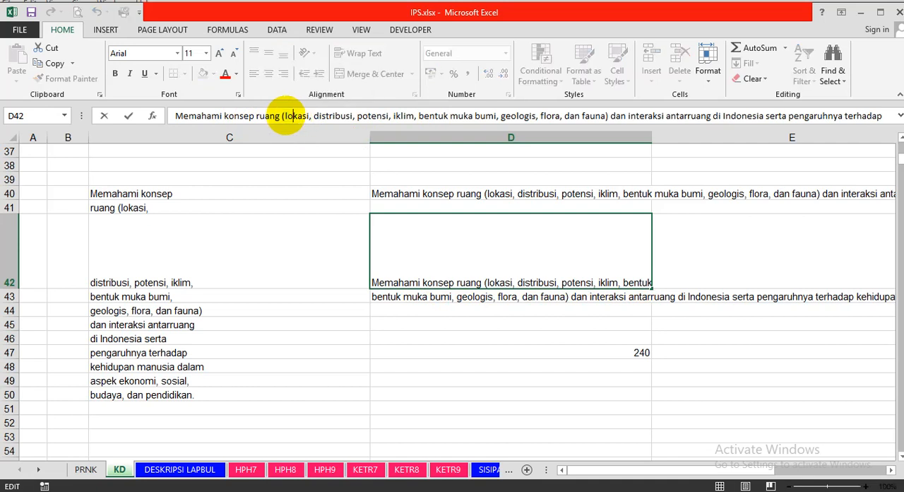
{"action": "left_click_drag", "start_coordinate": [281, 116], "coordinate": [610, 118]}
{"action": "key", "text": "Delete"}
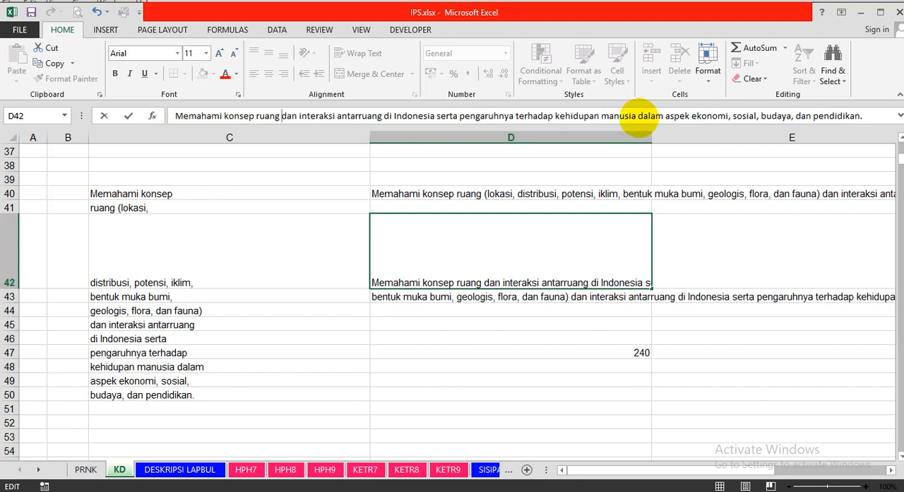
Replace the ending "aspek ekonomi, sosial, budaya, dan pendidikan." in D42 with "berbagai aspek." and check the character count in D47.
{"action": "left_click_drag", "start_coordinate": [665, 116], "coordinate": [895, 127]}
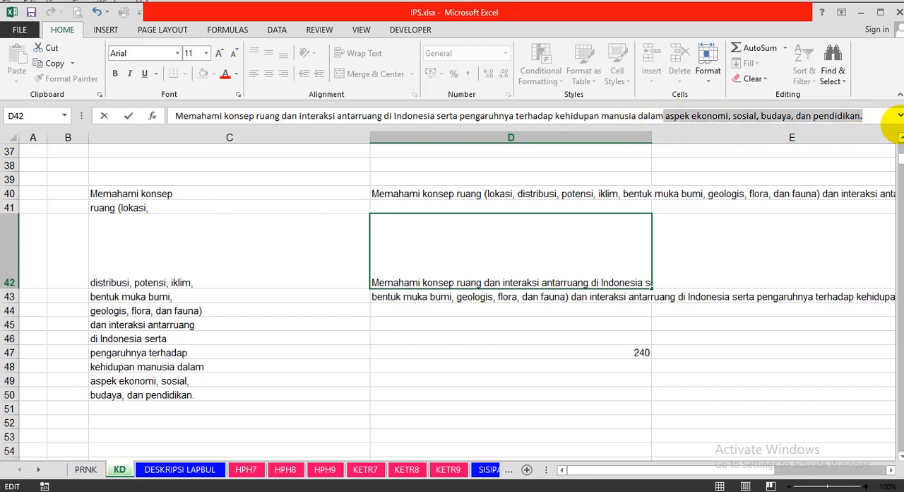
{"action": "key", "text": "BackSpace"}
{"action": "type", "text": "ber"}
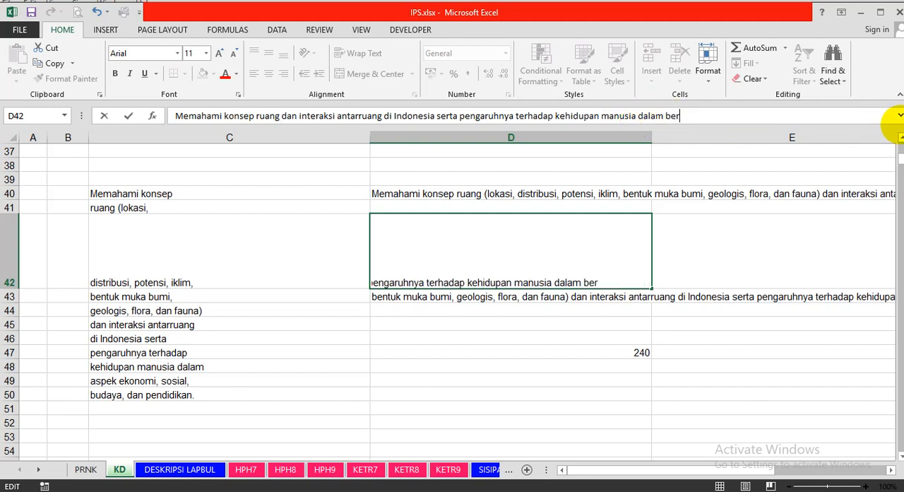
{"action": "type", "text": "bagai aspek"}
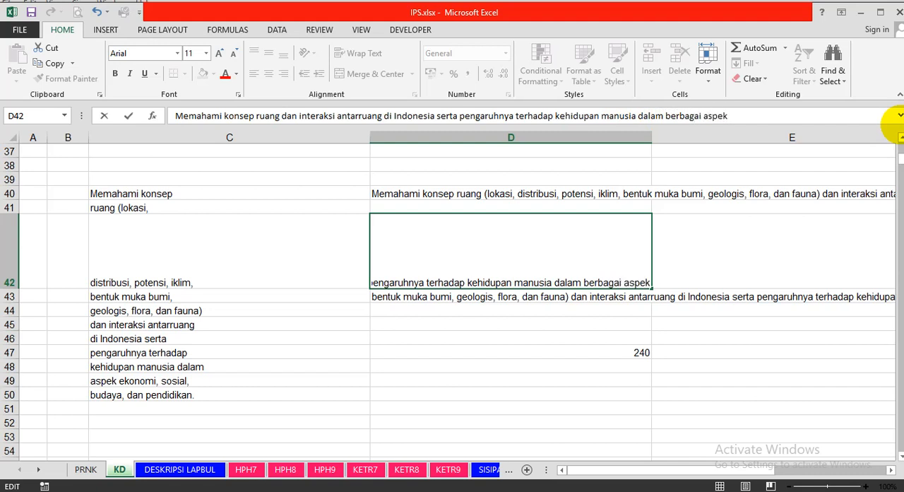
{"action": "type", "text": "."}
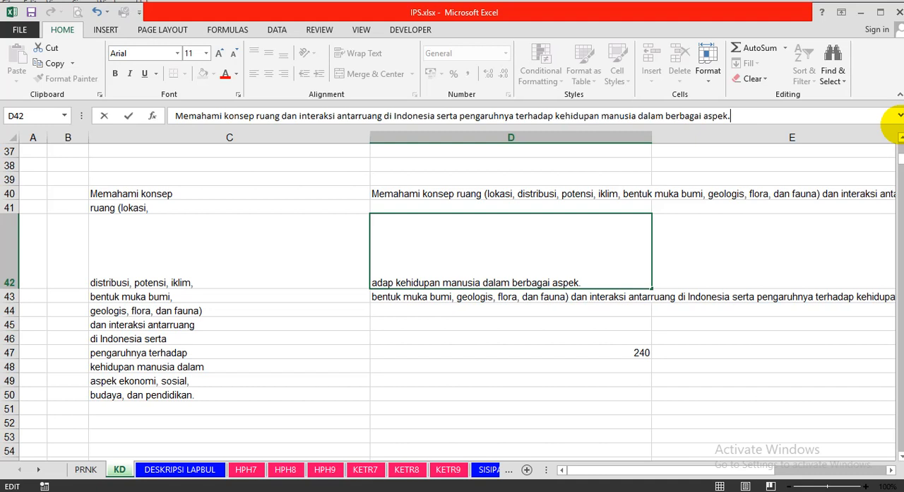
{"action": "key", "text": "Return"}
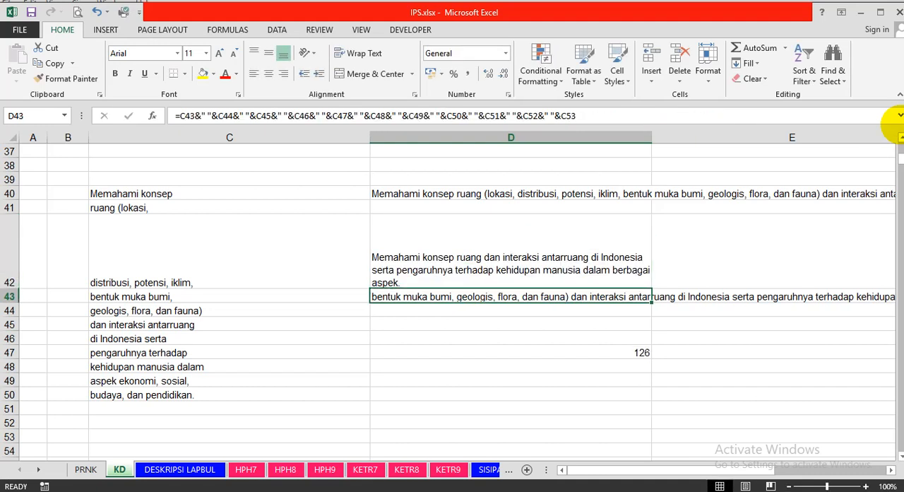
{"action": "left_click", "coordinate": [619, 348]}
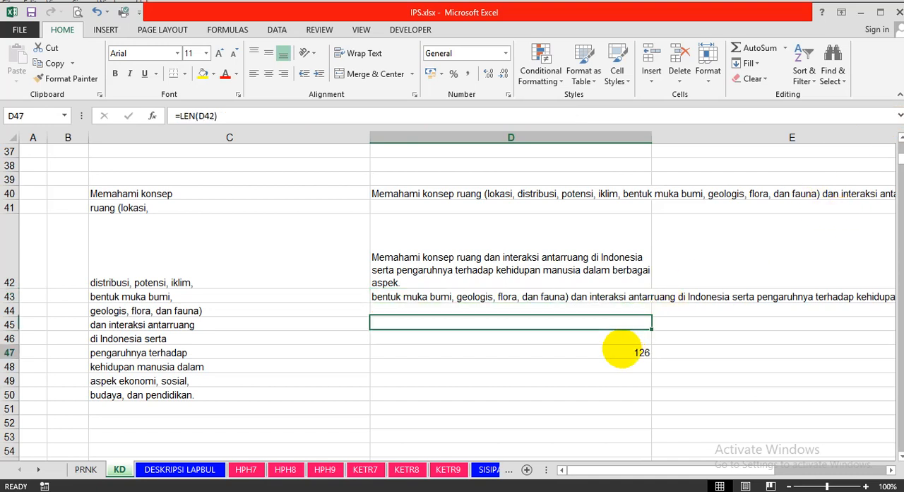
{"action": "left_click", "coordinate": [614, 257]}
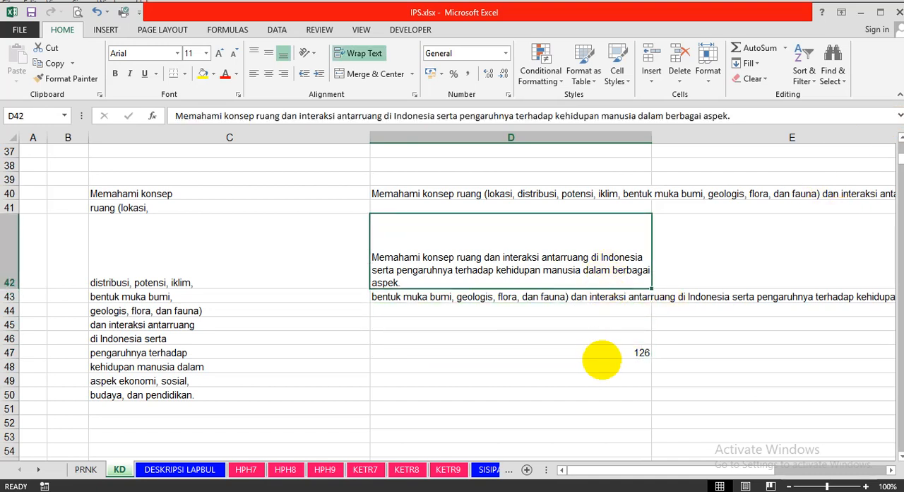
Check the character count formula in D47 and copy the shortened competency text from D42.
{"action": "left_click", "coordinate": [602, 360]}
{"action": "left_click", "coordinate": [602, 354]}
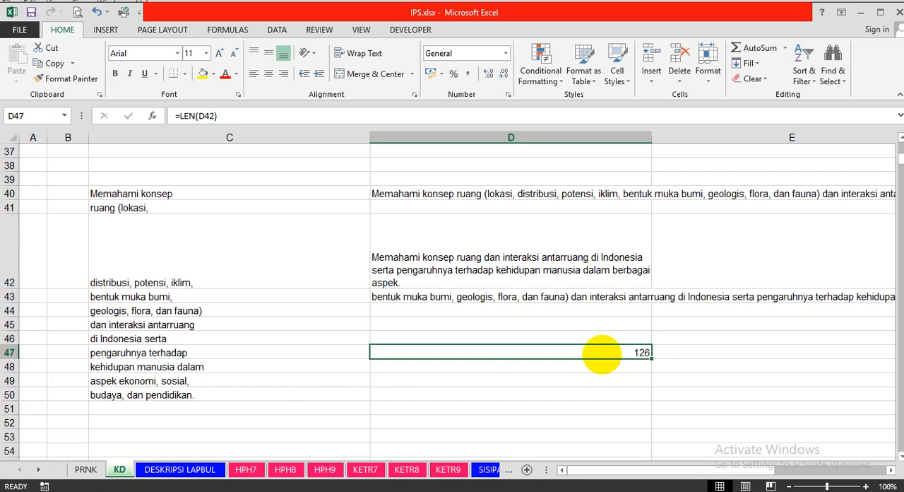
{"action": "left_click", "coordinate": [499, 258]}
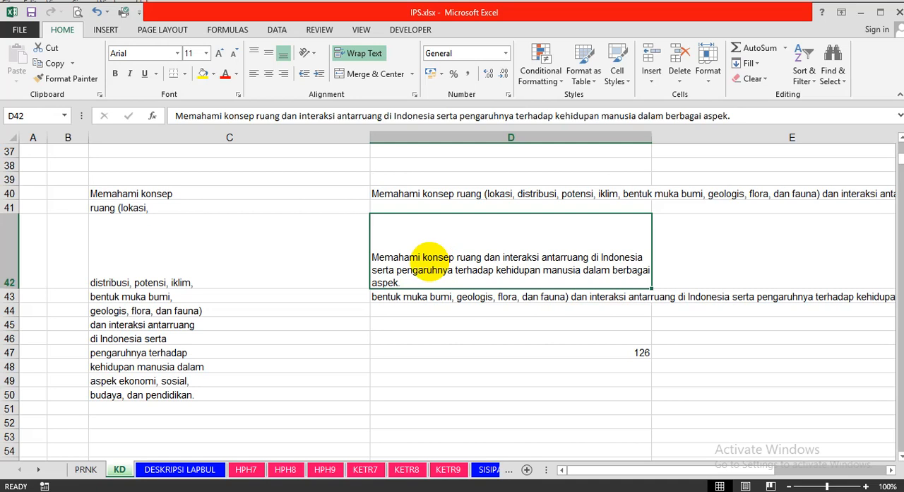
{"action": "right_click", "coordinate": [430, 263]}
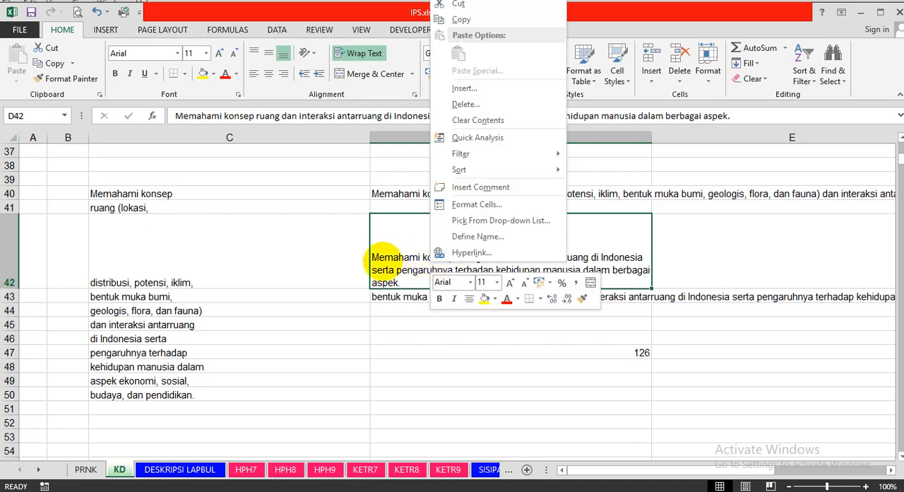
{"action": "left_click", "coordinate": [477, 20]}
Paste the copied competency text as values only into C20 under KD PENGETAHUAN 7 for code 3.1, and wrap it within the cell.
{"action": "scroll", "coordinate": [283, 268], "scroll_direction": "up", "scroll_amount": 10}
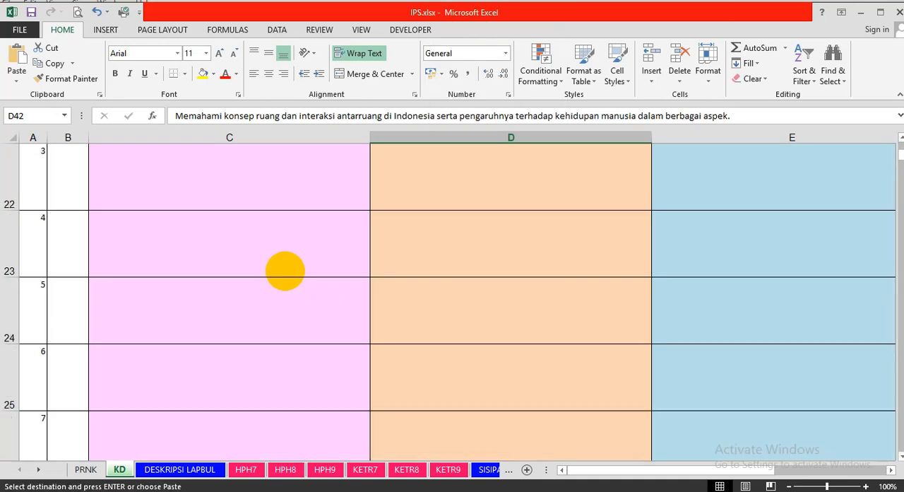
{"action": "scroll", "coordinate": [285, 270], "scroll_direction": "up", "scroll_amount": 1}
{"action": "scroll", "coordinate": [347, 262], "scroll_direction": "down", "scroll_amount": 2}
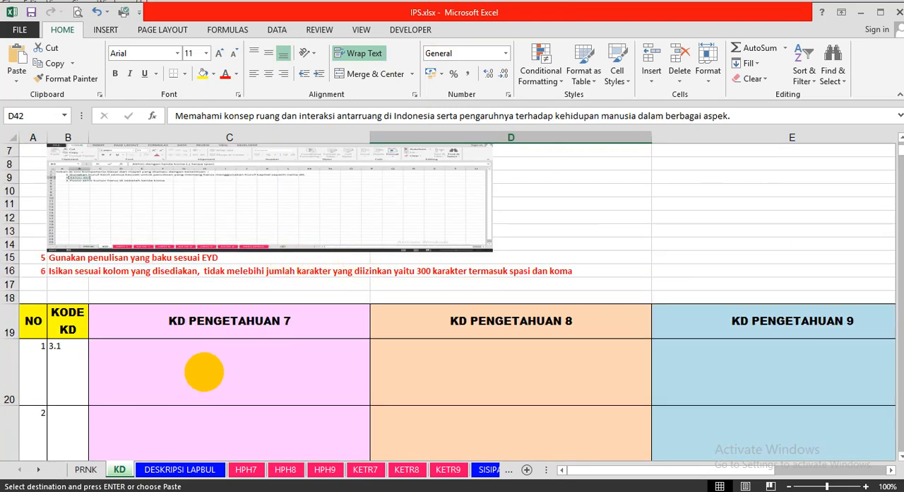
{"action": "left_click", "coordinate": [204, 372]}
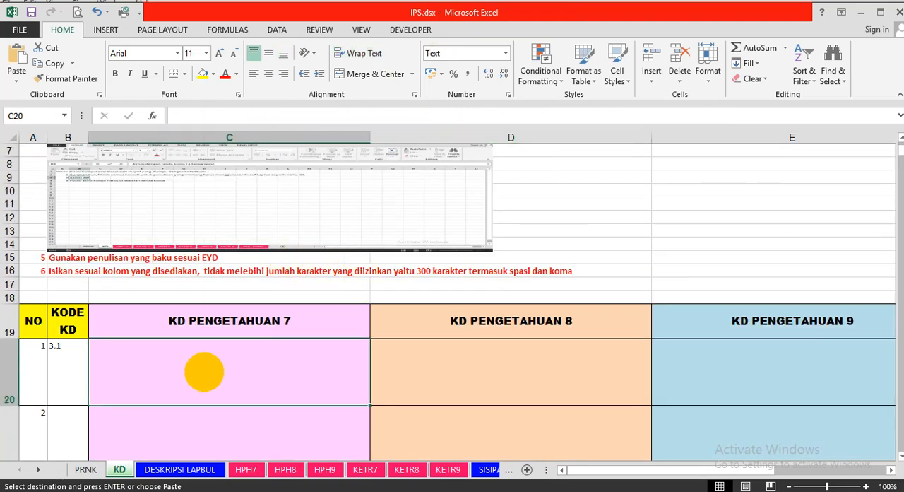
{"action": "right_click", "coordinate": [204, 373]}
{"action": "left_click", "coordinate": [253, 163]}
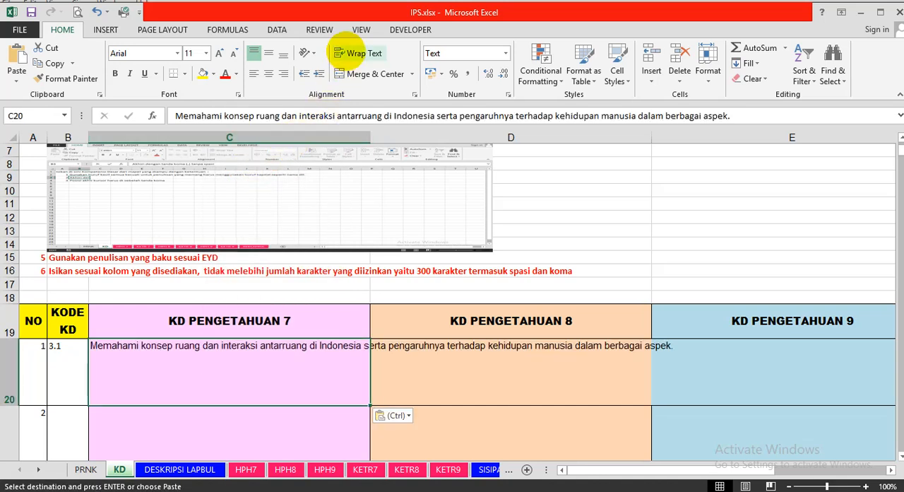
{"action": "left_click", "coordinate": [353, 53]}
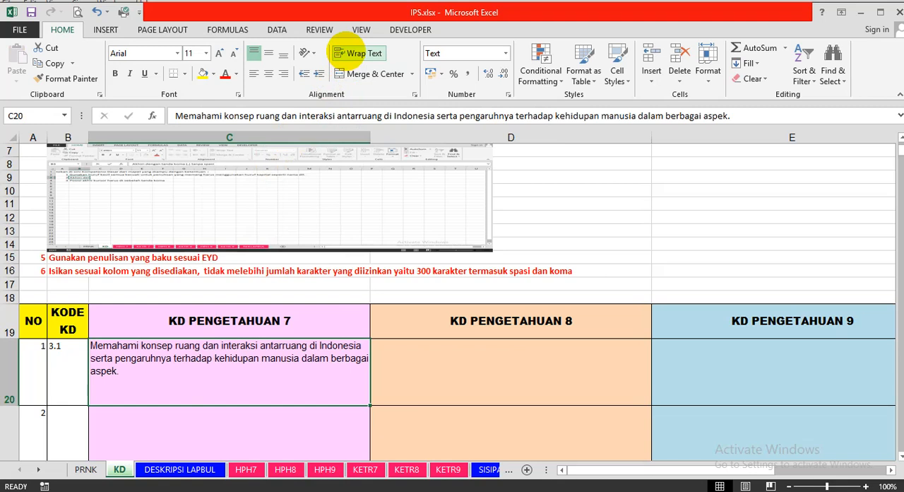
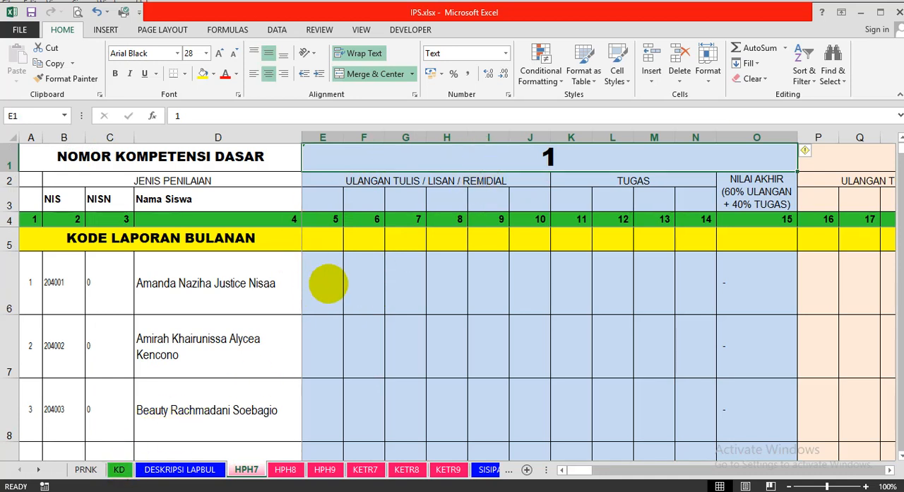
Compare the code 3.1 entry on the KD sheet with the first student's score columns for competencies 1 and 2 on HPH7.
{"action": "left_click", "coordinate": [328, 283]}
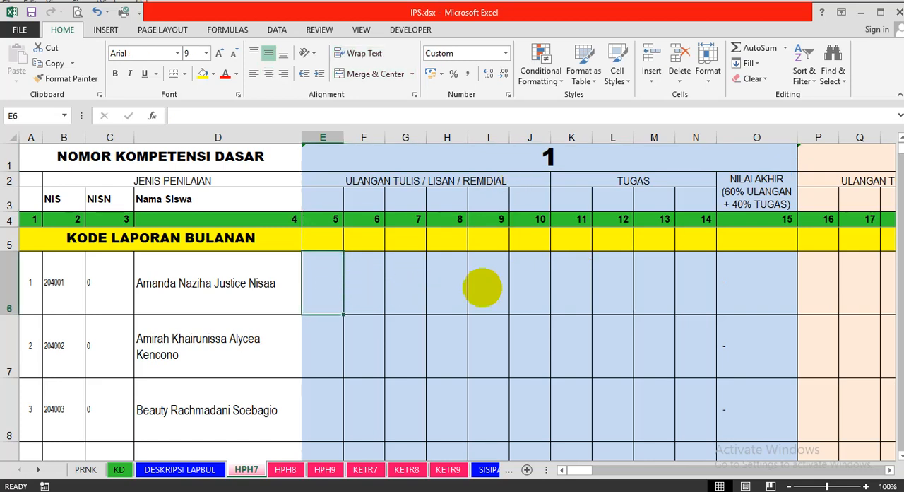
{"action": "left_click", "coordinate": [199, 469]}
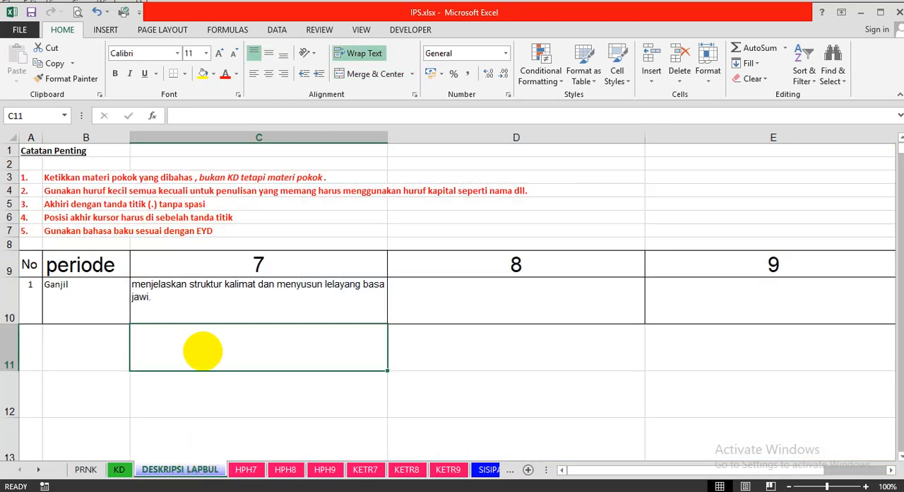
{"action": "left_click", "coordinate": [119, 469]}
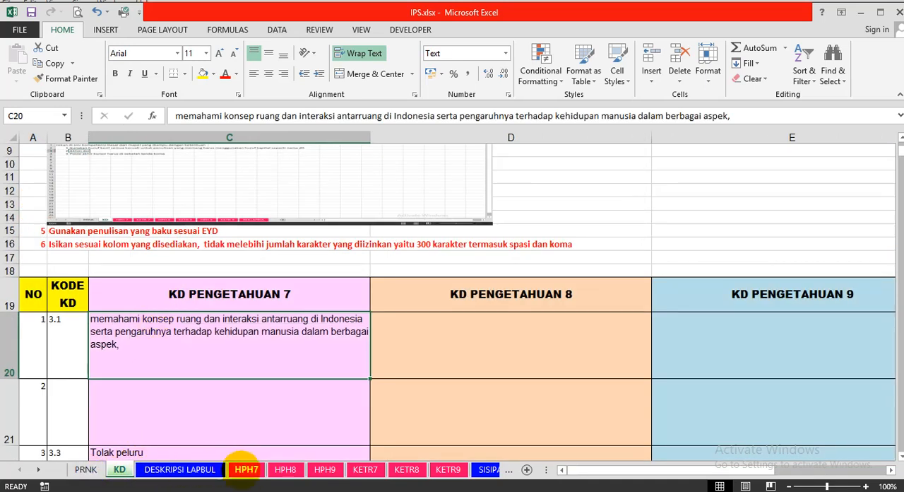
{"action": "left_click", "coordinate": [245, 469]}
{"action": "left_click", "coordinate": [818, 283]}
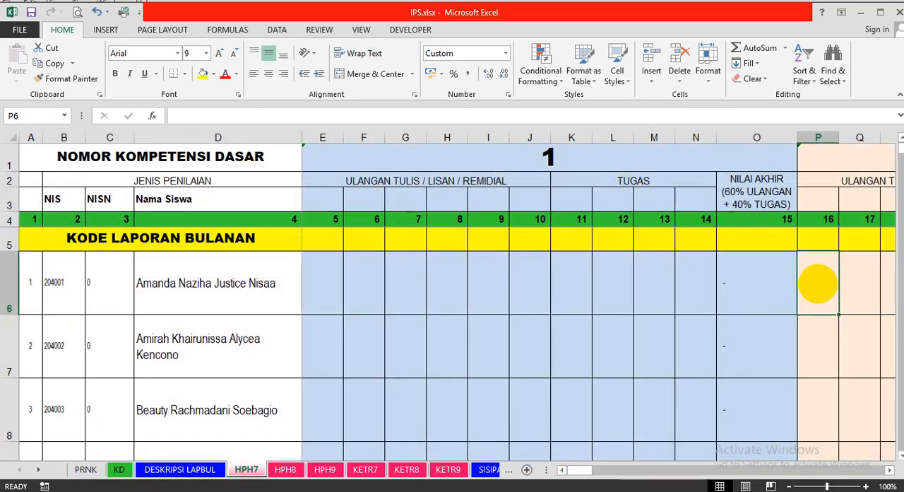
{"action": "key", "text": "Right"}
{"action": "key", "text": "Right"}
{"action": "key", "text": "Right"}
{"action": "key", "text": "Right"}
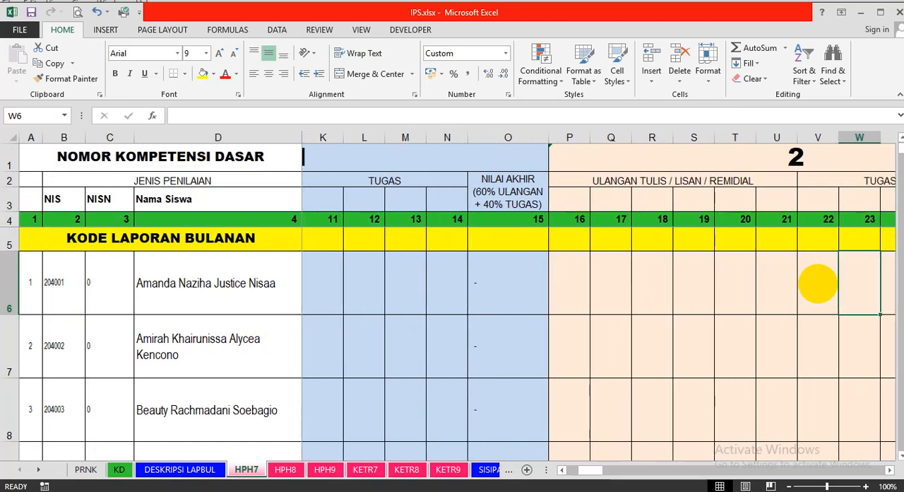
{"action": "key", "text": "Left"}
{"action": "key", "text": "Left"}
{"action": "key", "text": "Left"}
{"action": "key", "text": "Left"}
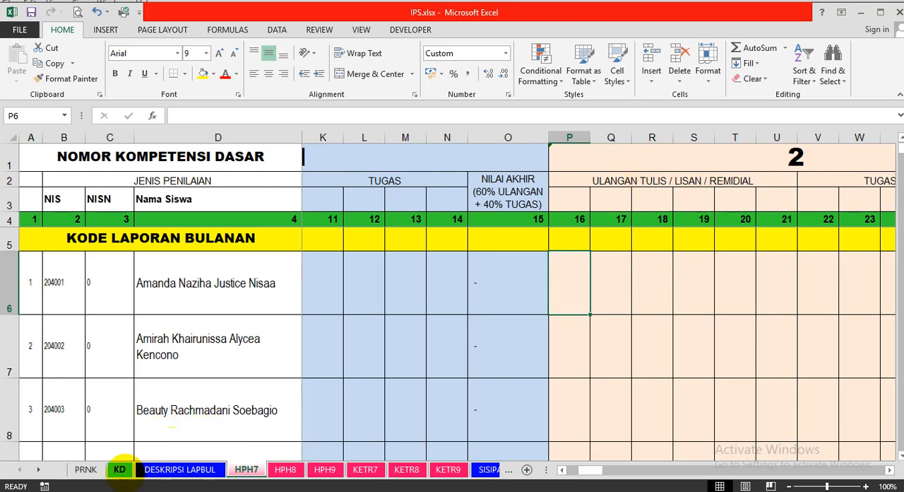
Review the KD sheet's filling instructions and numbered competency rows against the competency blocks on the HPH7 sheet.
{"action": "left_click", "coordinate": [120, 469]}
{"action": "scroll", "coordinate": [296, 287], "scroll_direction": "up", "scroll_amount": 1}
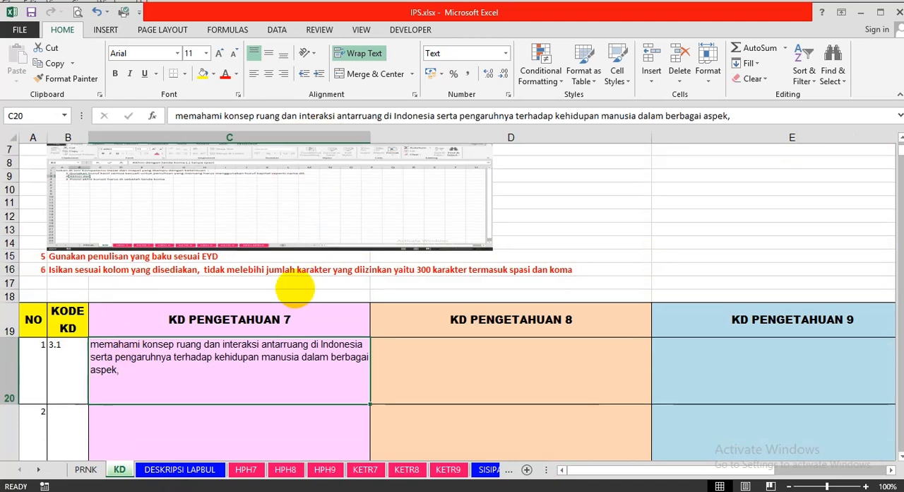
{"action": "scroll", "coordinate": [296, 286], "scroll_direction": "up", "scroll_amount": 2}
{"action": "scroll", "coordinate": [254, 353], "scroll_direction": "down", "scroll_amount": 3}
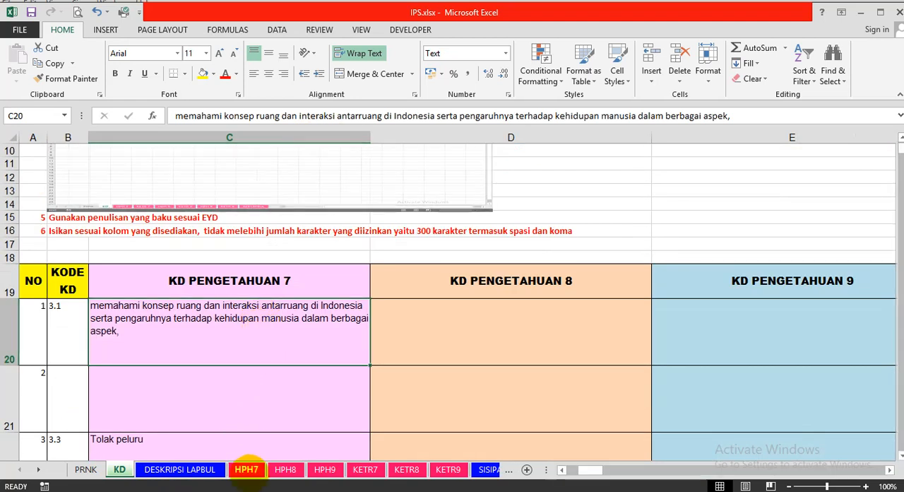
{"action": "left_click", "coordinate": [247, 469]}
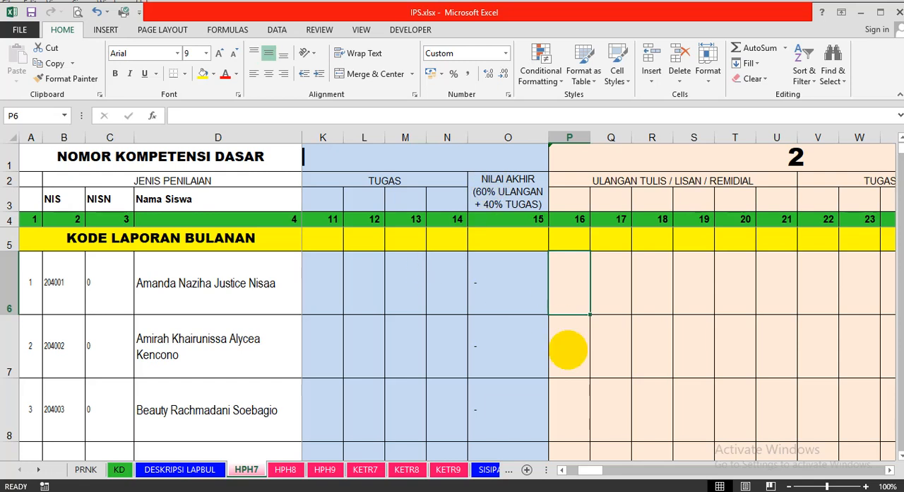
{"action": "left_click_drag", "start_coordinate": [575, 469], "coordinate": [568, 469]}
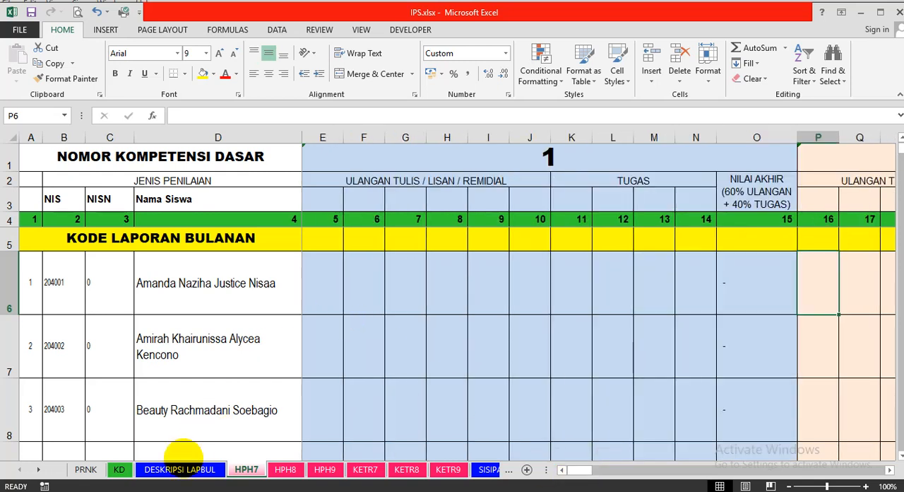
{"action": "left_click", "coordinate": [120, 469]}
{"action": "scroll", "coordinate": [84, 339], "scroll_direction": "down", "scroll_amount": 3}
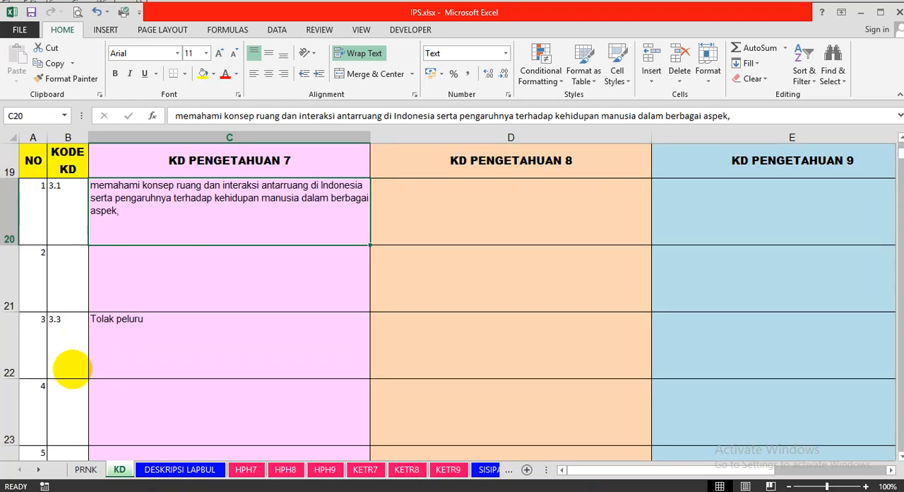
{"action": "scroll", "coordinate": [75, 405], "scroll_direction": "down", "scroll_amount": 1}
{"action": "scroll", "coordinate": [71, 388], "scroll_direction": "down", "scroll_amount": 2}
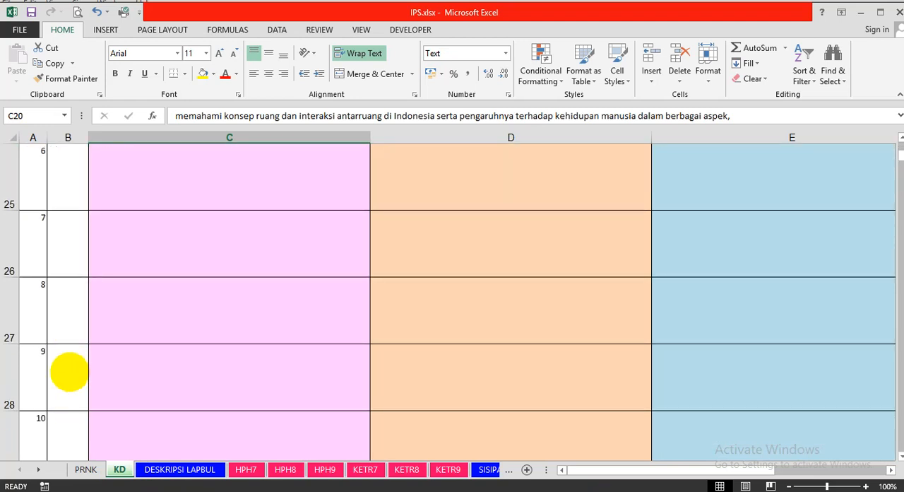
{"action": "scroll", "coordinate": [75, 255], "scroll_direction": "up", "scroll_amount": 3}
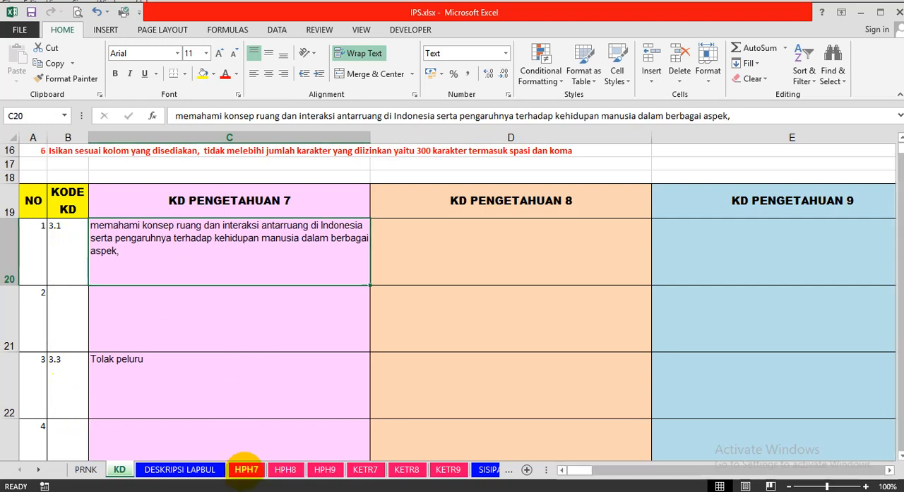
Go through the NOMOR KOMPETENSI DASAR headings from 1 to 7 on the HPH7 sheet.
{"action": "left_click", "coordinate": [246, 469]}
{"action": "left_click", "coordinate": [512, 157]}
{"action": "key", "text": "Right"}
{"action": "key", "text": "Right"}
{"action": "key", "text": "Right"}
{"action": "key", "text": "Right"}
{"action": "key", "text": "Right"}
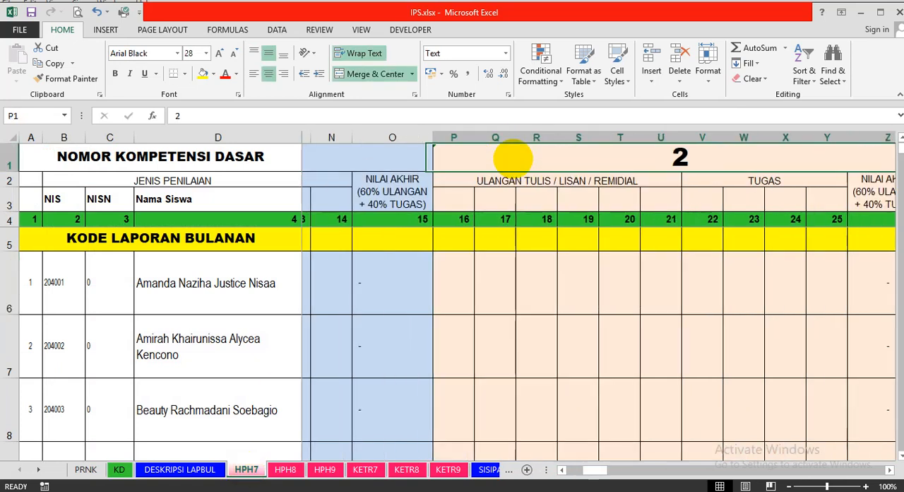
{"action": "key", "text": "Left"}
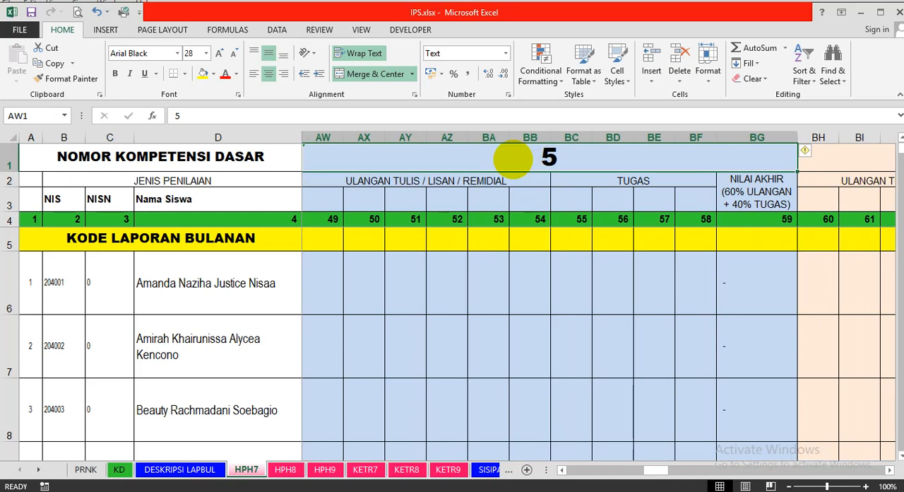
{"action": "key", "text": "Right"}
{"action": "key", "text": "Right"}
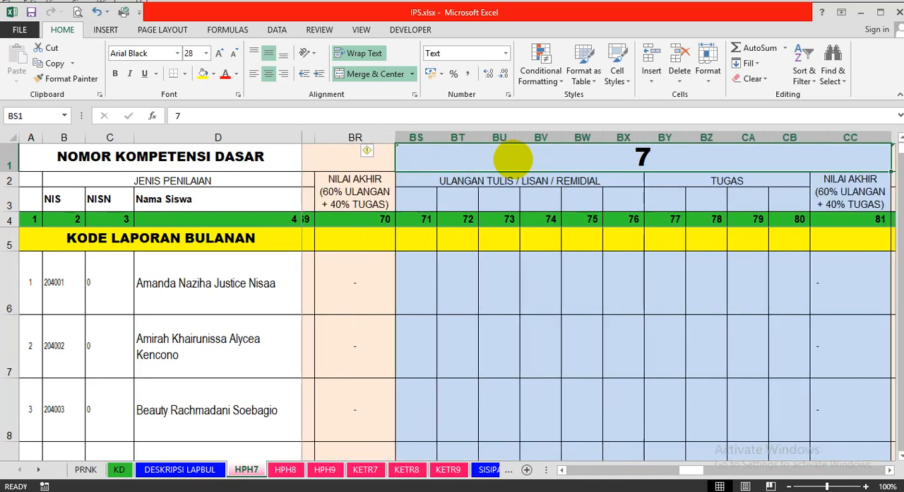
Examine the first student's test, assignment and final score columns under competencies 6, 7 and 8.
{"action": "key", "text": "Down"}
{"action": "key", "text": "Down"}
{"action": "key", "text": "Down"}
{"action": "key", "text": "Down"}
{"action": "key", "text": "Down"}
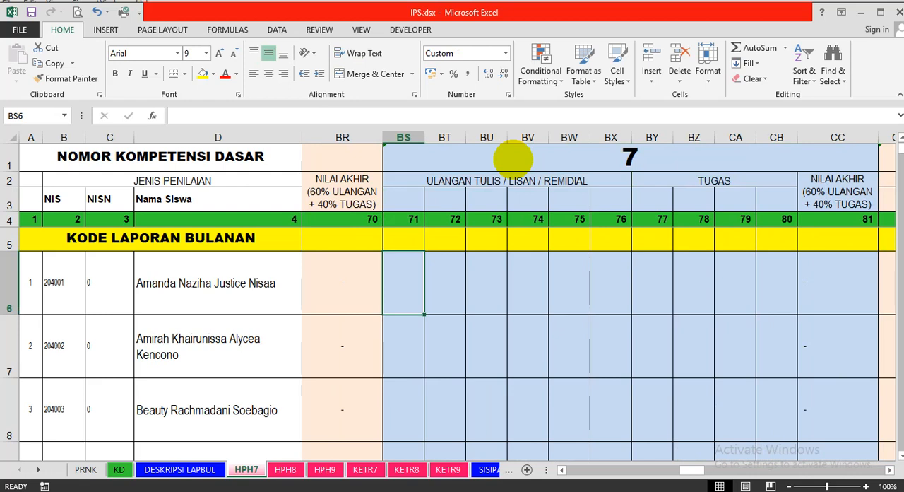
{"action": "key", "text": "Right"}
{"action": "key", "text": "Right"}
{"action": "key", "text": "Right"}
{"action": "key", "text": "Right"}
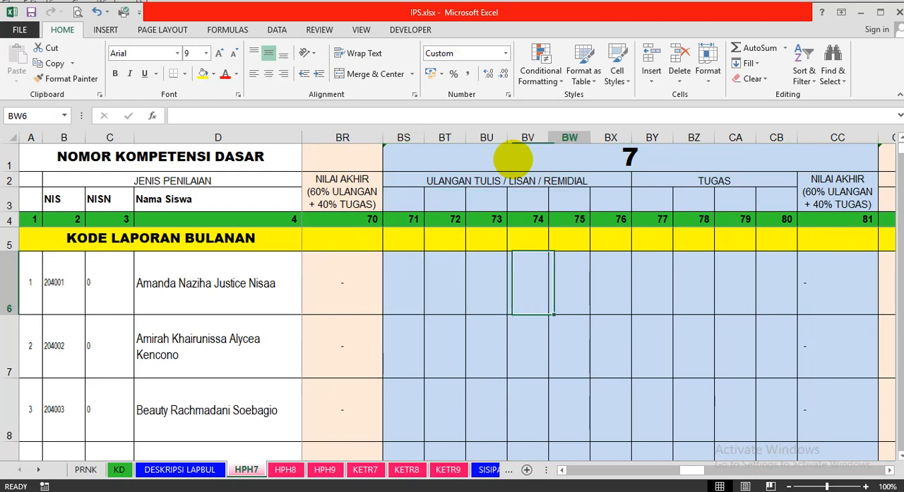
{"action": "key", "text": "Left"}
{"action": "key", "text": "Left"}
{"action": "key", "text": "Left"}
{"action": "key", "text": "Left"}
{"action": "key", "text": "Left"}
{"action": "key", "text": "Left"}
{"action": "key", "text": "Left"}
{"action": "key", "text": "Left"}
{"action": "key", "text": "Left"}
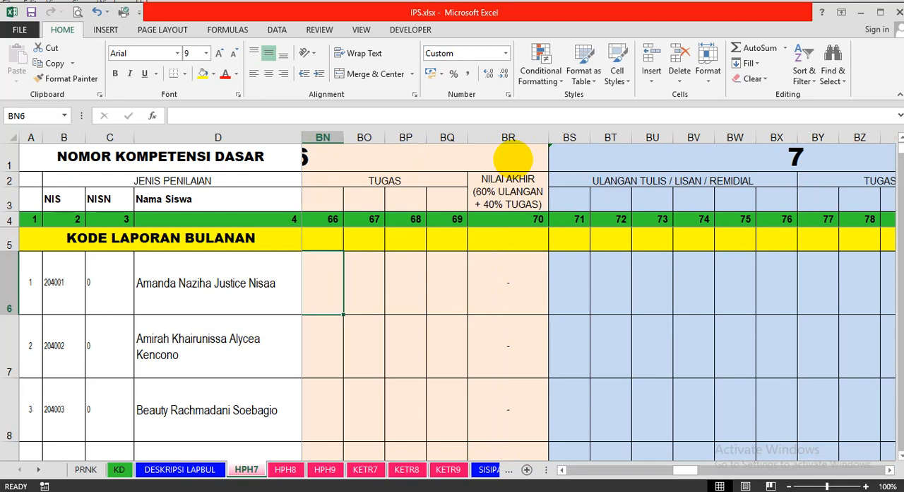
{"action": "key", "text": "Right"}
{"action": "key", "text": "Right"}
{"action": "key", "text": "Right"}
{"action": "key", "text": "Right"}
{"action": "key", "text": "Right"}
{"action": "key", "text": "Right"}
{"action": "key", "text": "Right"}
{"action": "key", "text": "Right"}
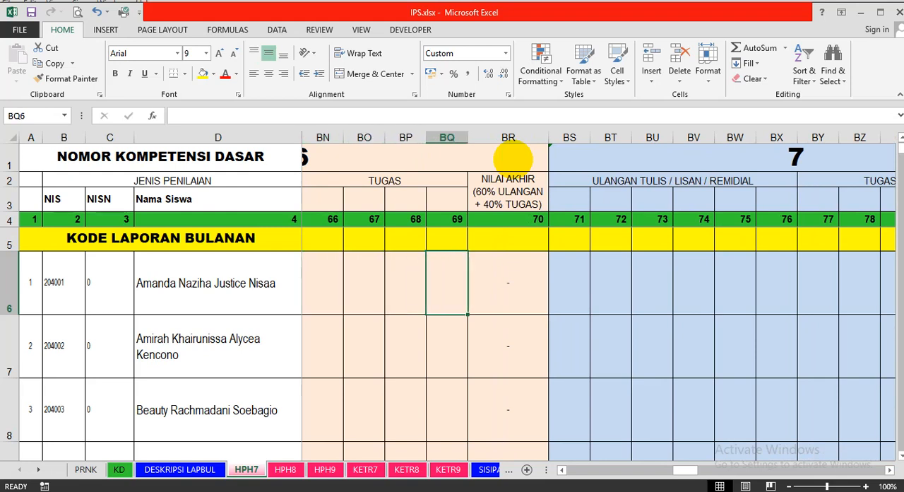
{"action": "key", "text": "Right"}
{"action": "key", "text": "Right"}
{"action": "key", "text": "Right"}
{"action": "key", "text": "Right"}
{"action": "key", "text": "Right"}
{"action": "key", "text": "Right"}
{"action": "key", "text": "Right"}
{"action": "key", "text": "Right"}
{"action": "key", "text": "Right"}
{"action": "key", "text": "Right"}
{"action": "key", "text": "Right"}
{"action": "key", "text": "Right"}
{"action": "key", "text": "Right"}
{"action": "key", "text": "Right"}
{"action": "key", "text": "Right"}
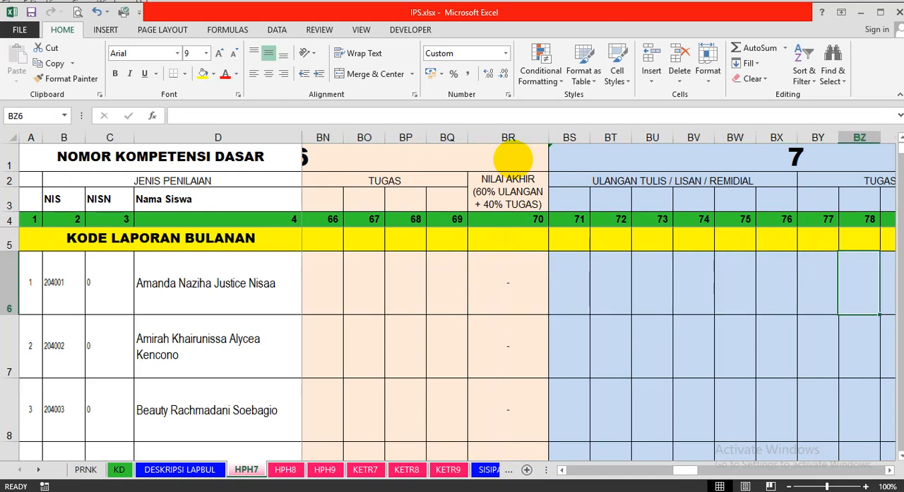
{"action": "key", "text": "Right"}
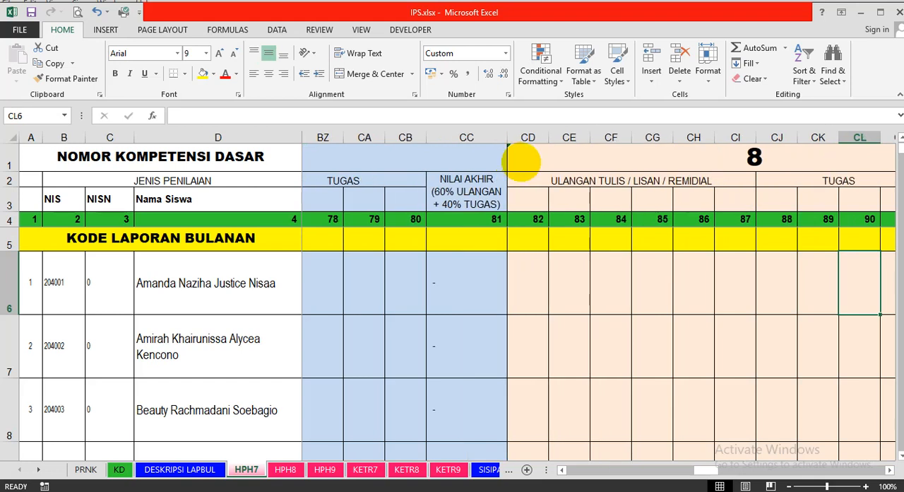
Look through the remaining competency blocks on HPH7 up to number 15 and return to block 1.
{"action": "left_click_drag", "start_coordinate": [703, 468], "coordinate": [757, 469]}
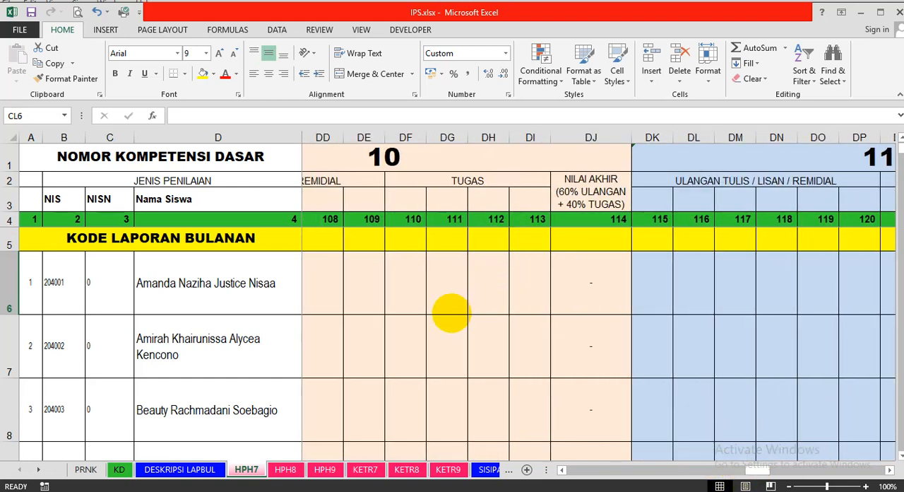
{"action": "left_click_drag", "start_coordinate": [751, 468], "coordinate": [839, 462]}
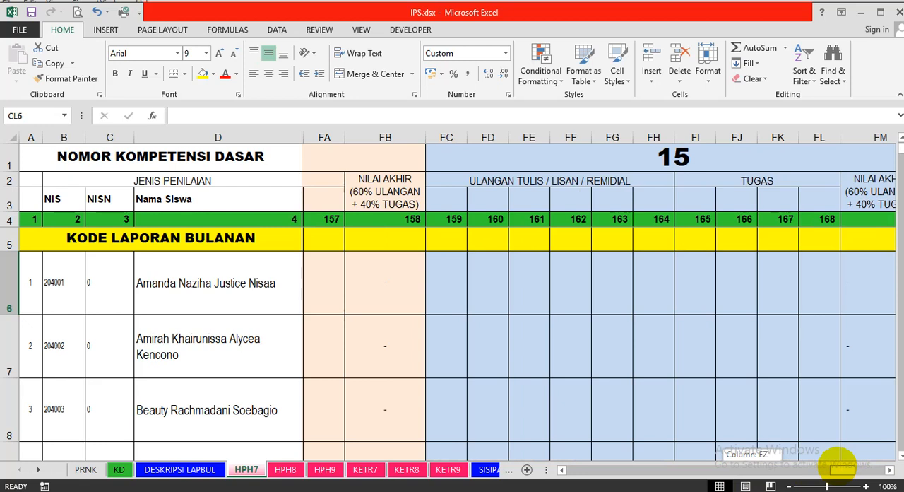
{"action": "left_click_drag", "start_coordinate": [839, 463], "coordinate": [838, 464]}
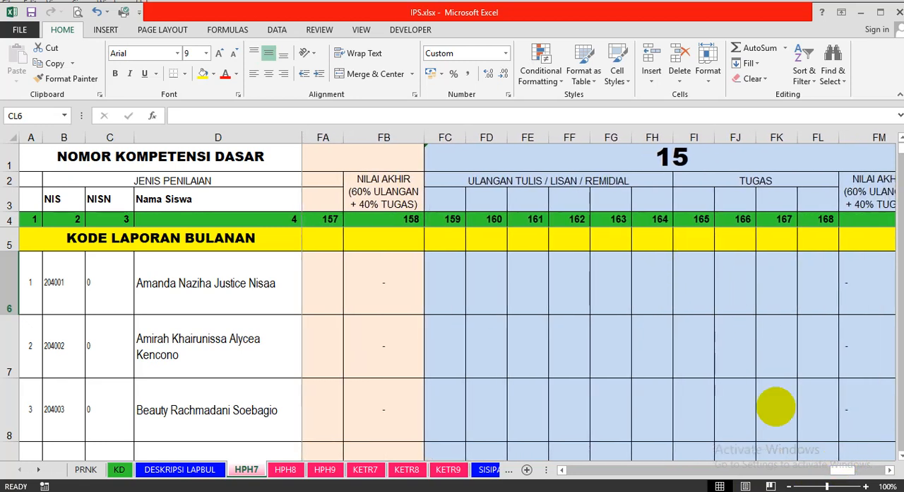
{"action": "left_click_drag", "start_coordinate": [838, 468], "coordinate": [531, 471]}
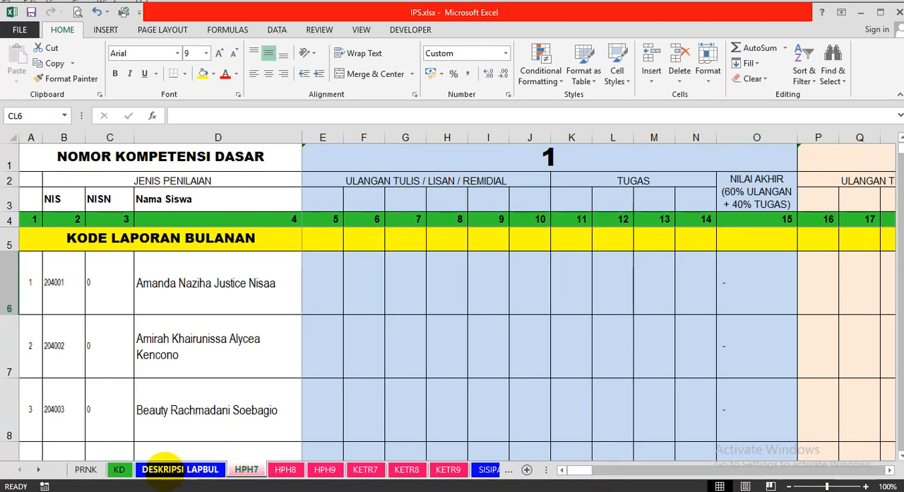
Compare the KD PENGETAHUAN 7 entries for codes 3.3 and 3.1 on the KD sheet.
{"action": "left_click", "coordinate": [119, 469]}
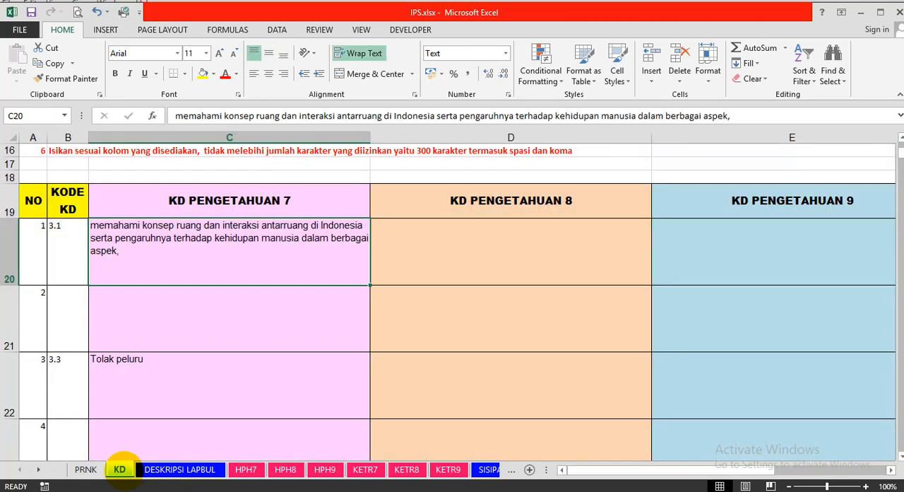
{"action": "left_click", "coordinate": [129, 386]}
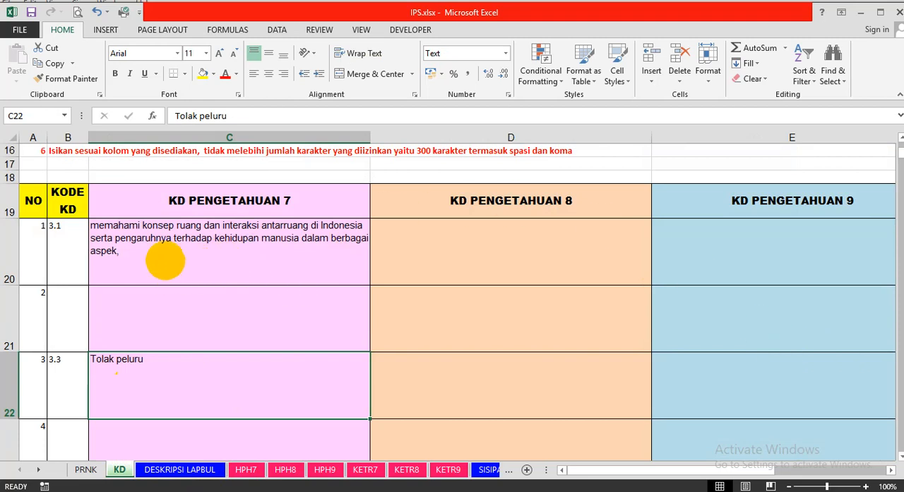
{"action": "left_click", "coordinate": [165, 260]}
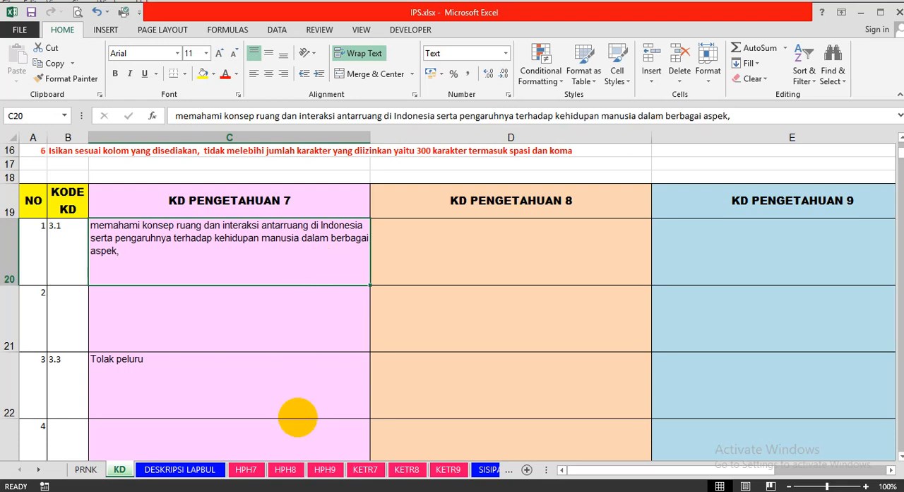
Inspect the NILAI KETRAMPILAN KD 4.1 heading and the first student's average formula on the KETR7 sheet.
{"action": "left_click", "coordinate": [247, 469]}
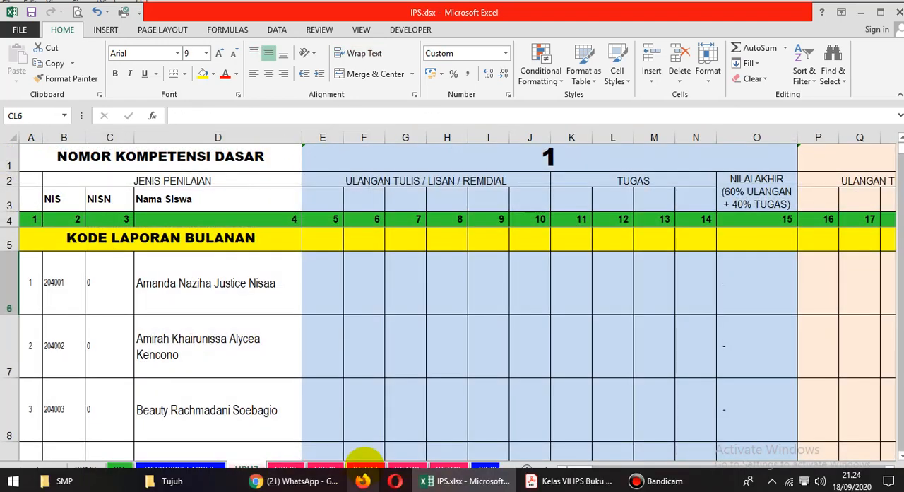
{"action": "left_click", "coordinate": [365, 469]}
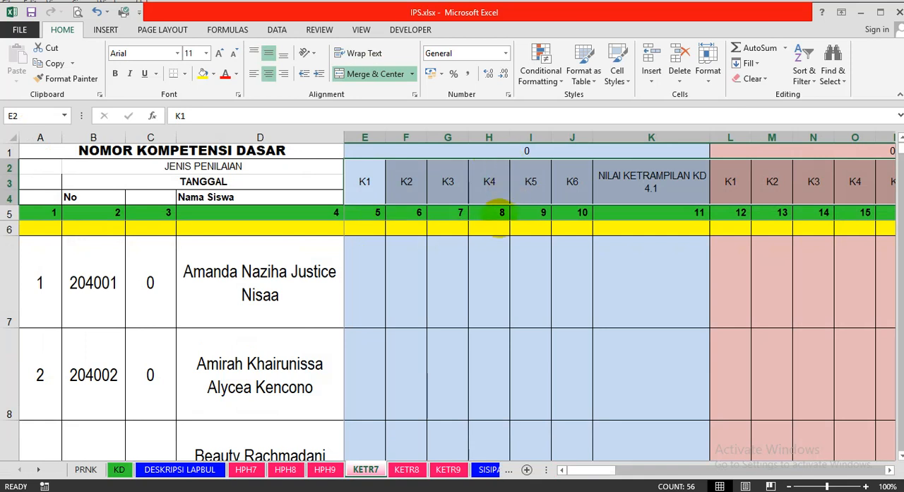
{"action": "left_click", "coordinate": [641, 185]}
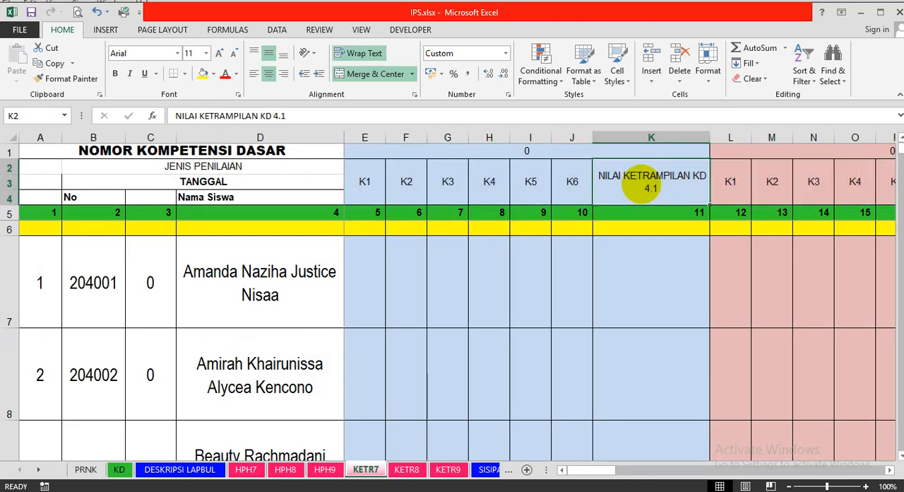
{"action": "left_click", "coordinate": [647, 276]}
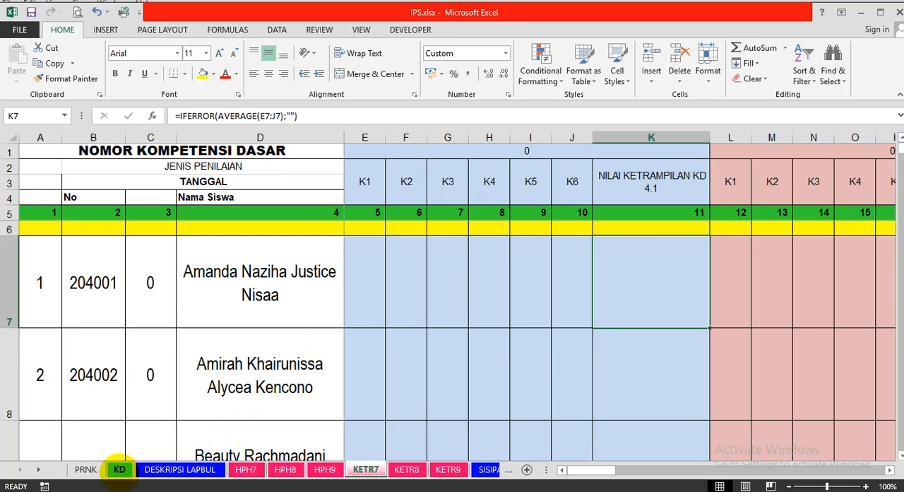
Return to the KD sheet and reread its writing rules and the knowledge competency table.
{"action": "left_click", "coordinate": [119, 469]}
{"action": "scroll", "coordinate": [221, 292], "scroll_direction": "up", "scroll_amount": 4}
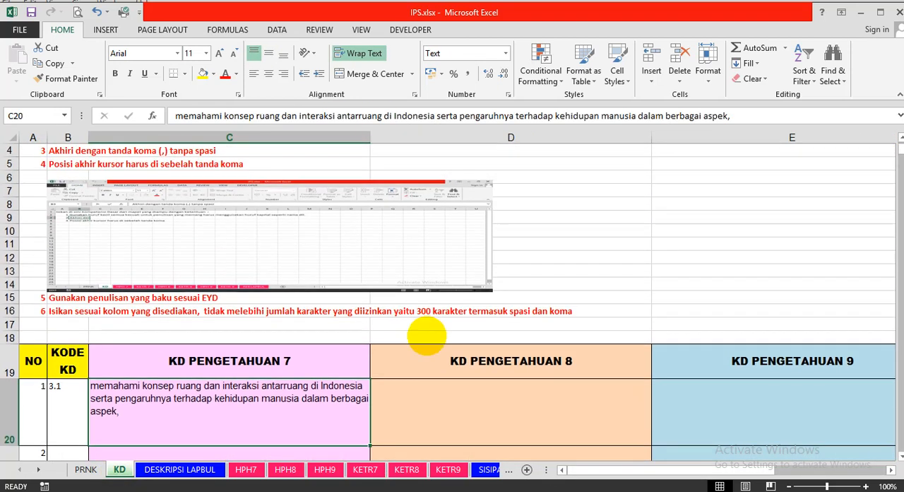
{"action": "scroll", "coordinate": [424, 333], "scroll_direction": "down", "scroll_amount": 1}
{"action": "scroll", "coordinate": [426, 338], "scroll_direction": "down", "scroll_amount": 2}
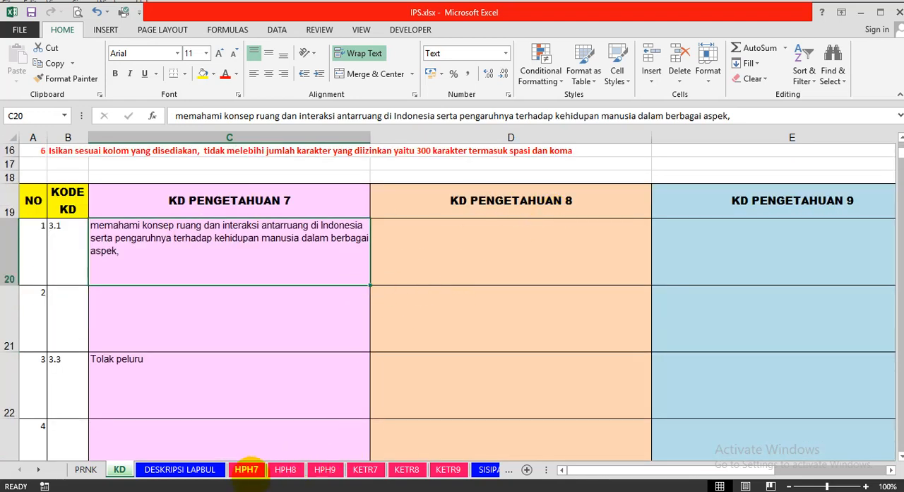
Review the ULANGAN TULIS / LISAN / REMIDIAL and TUGAS column groups of competency block 1 on the HPH7 sheet.
{"action": "left_click", "coordinate": [247, 469]}
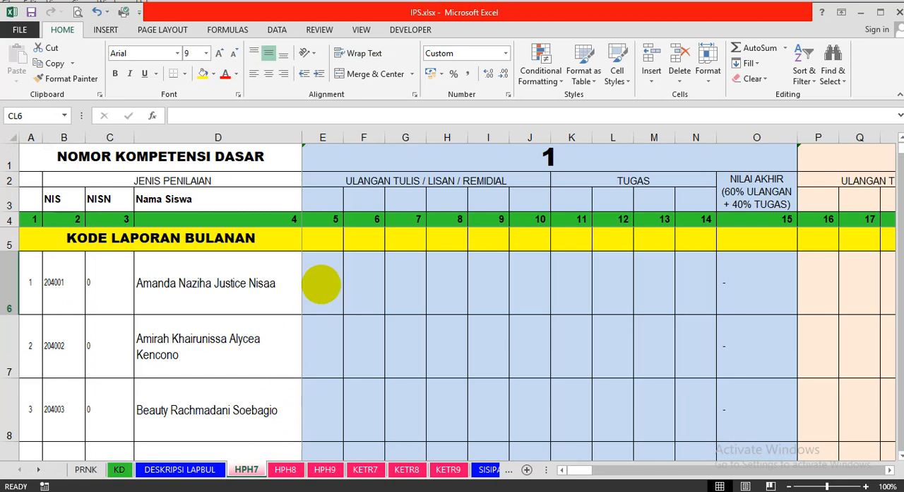
{"action": "left_click", "coordinate": [321, 283]}
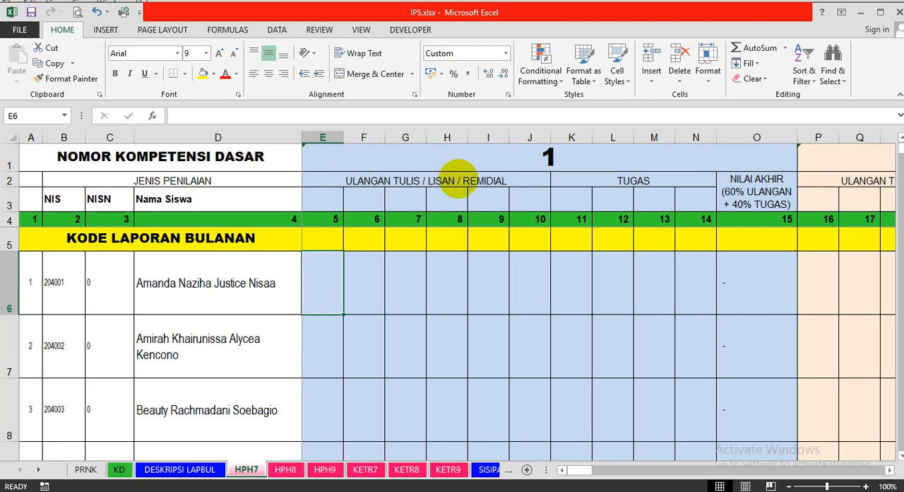
{"action": "left_click", "coordinate": [488, 174]}
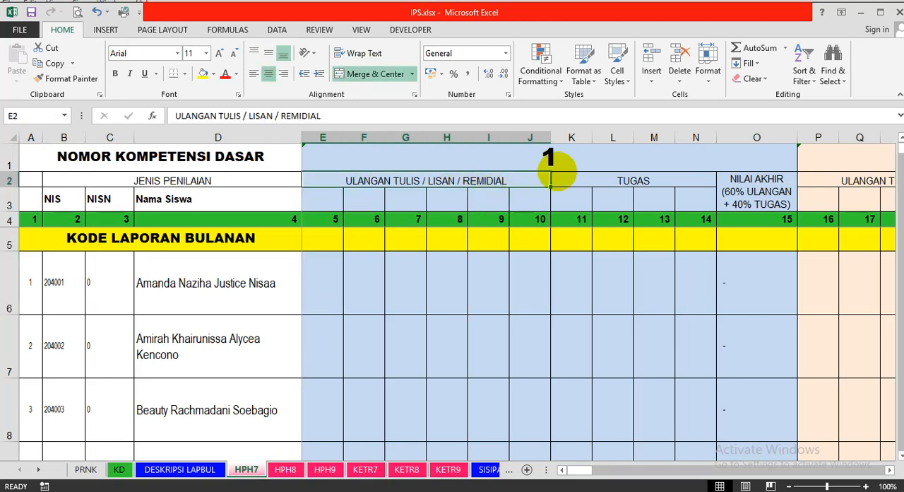
{"action": "left_click", "coordinate": [616, 177]}
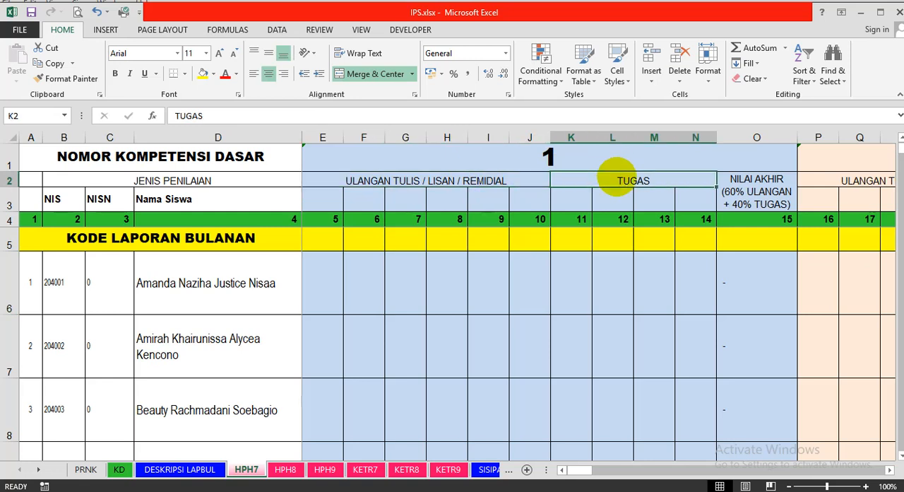
Enter 90 as the first student's first ULANGAN score in competency block 1, cell E6.
{"action": "left_click", "coordinate": [325, 285]}
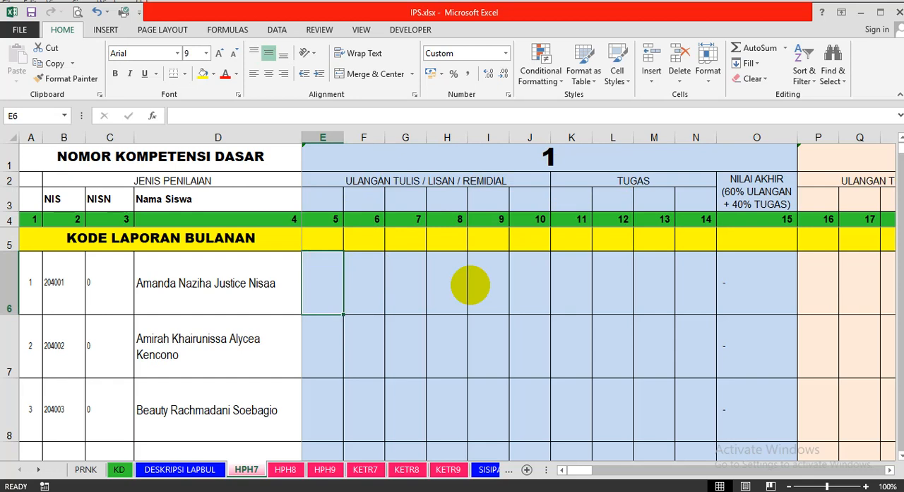
{"action": "type", "text": "90"}
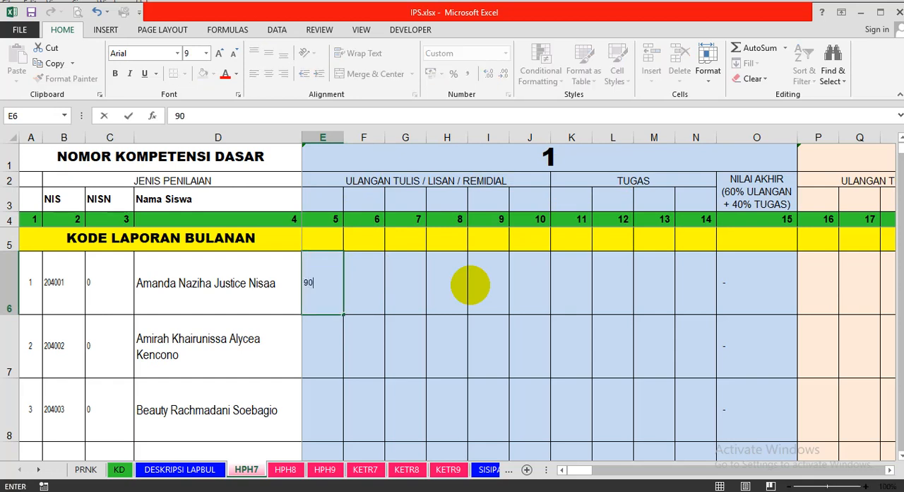
{"action": "key", "text": "Tab"}
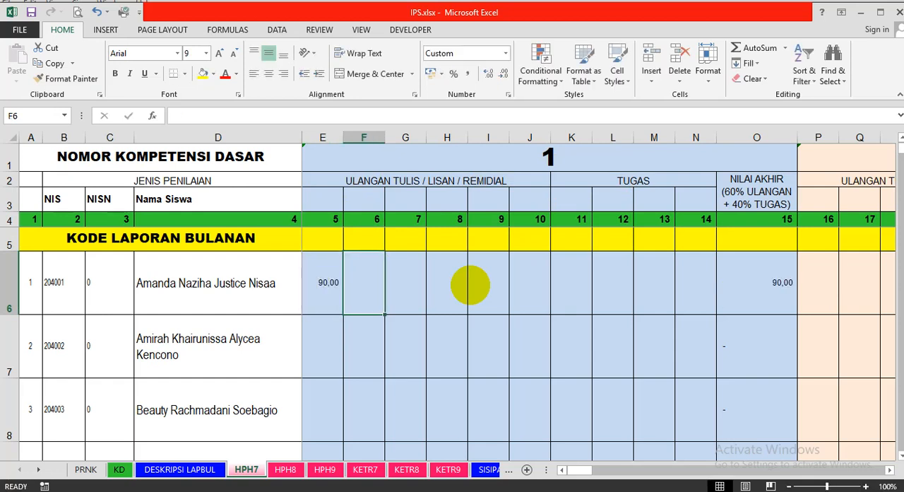
Enter 98 and 79 as the first student's first two TUGAS scores in block 1, cells K6 and L6.
{"action": "key", "text": "Tab"}
{"action": "key", "text": "Tab"}
{"action": "key", "text": "Tab"}
{"action": "key", "text": "Tab"}
{"action": "key", "text": "Tab"}
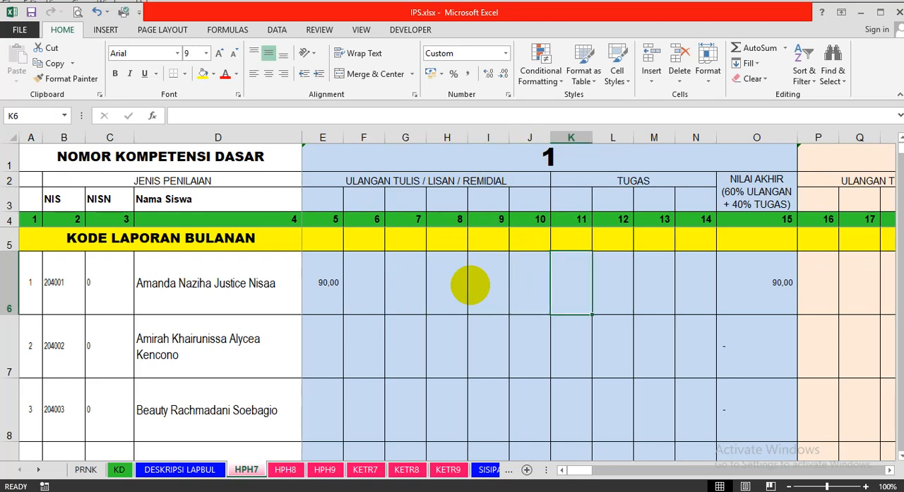
{"action": "type", "text": "98"}
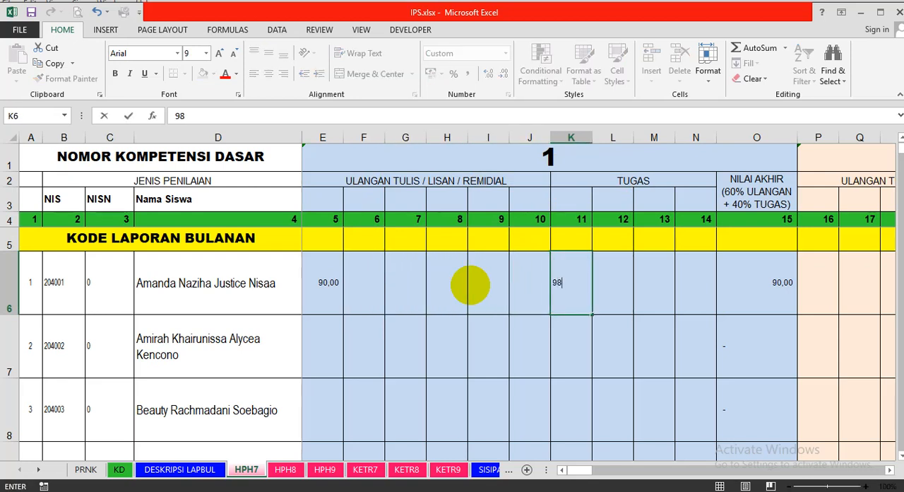
{"action": "key", "text": "Tab"}
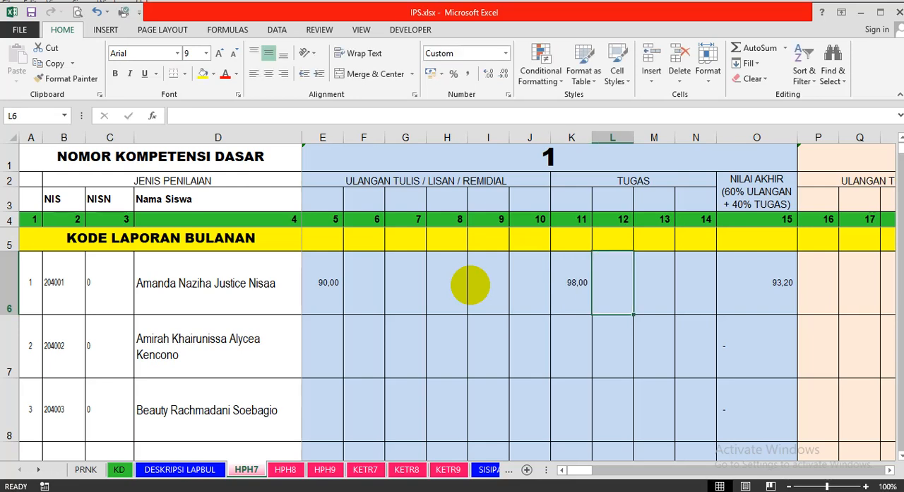
{"action": "type", "text": "79"}
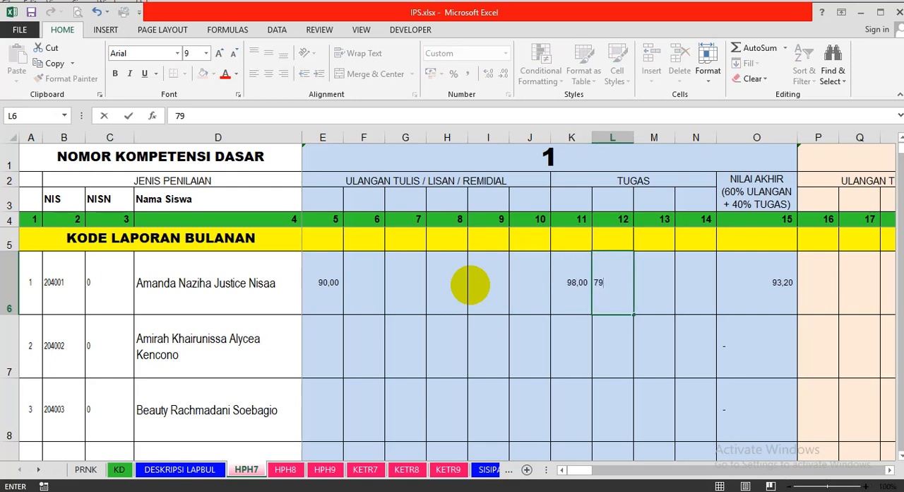
{"action": "key", "text": "Return"}
{"action": "key", "text": "Up"}
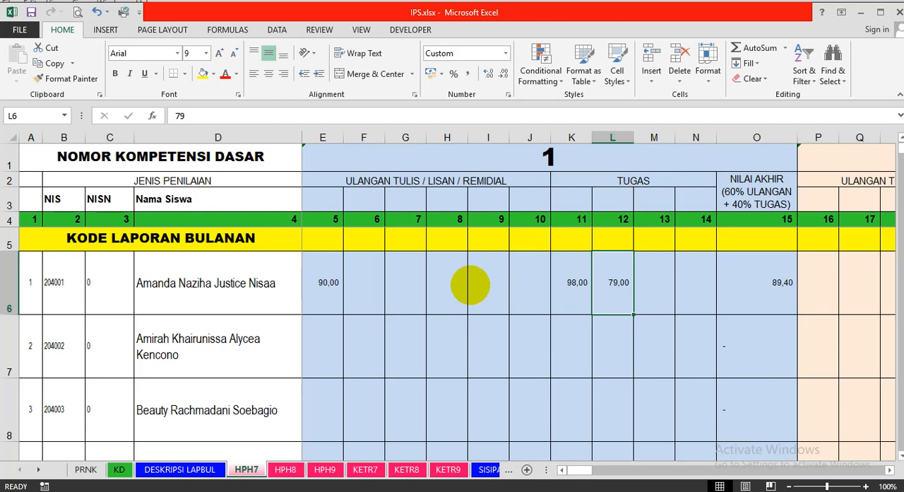
Inspect the first student's NILAI AKHIR formula in cell O6 of block 1.
{"action": "key", "text": "Right"}
{"action": "key", "text": "Right"}
{"action": "key", "text": "Right"}
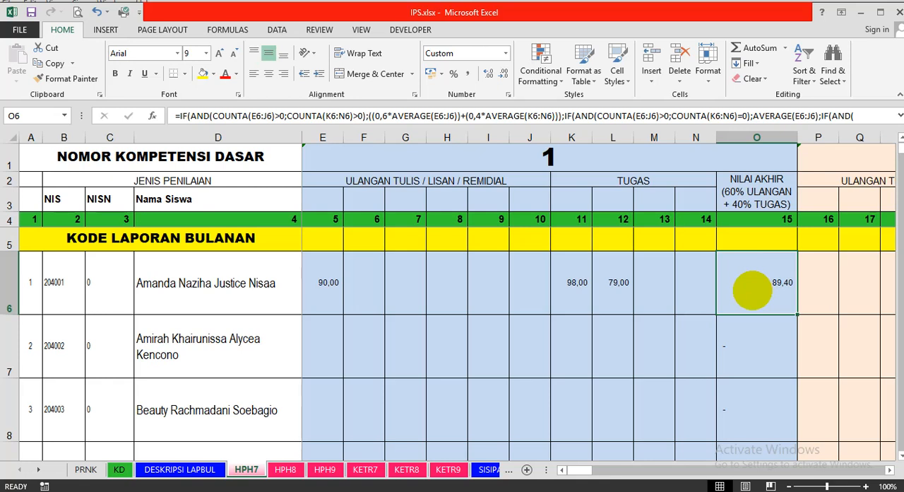
{"action": "key", "text": "Left"}
{"action": "key", "text": "Left"}
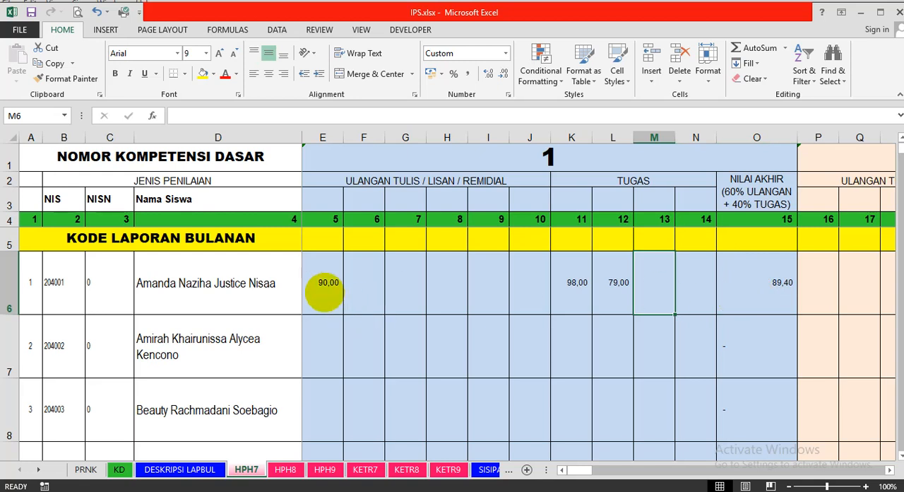
Highlight block 1's score entry area from column E to N for all students, then return to the first rows.
{"action": "left_click_drag", "start_coordinate": [325, 291], "coordinate": [672, 410]}
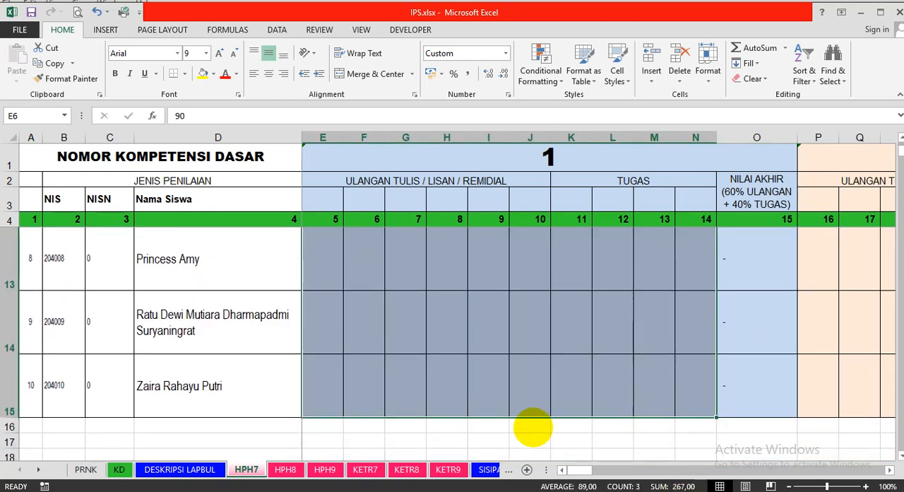
{"action": "scroll", "coordinate": [487, 374], "scroll_direction": "up", "scroll_amount": 3}
{"action": "left_click", "coordinate": [487, 374]}
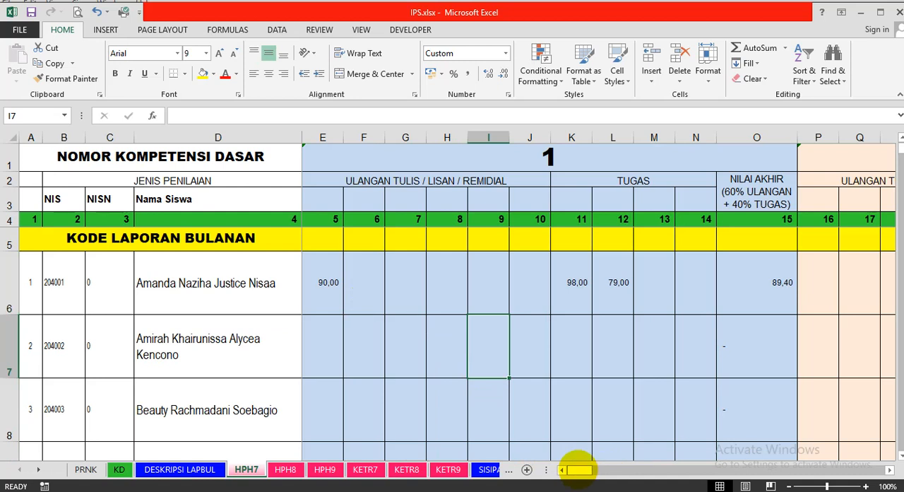
{"action": "left_click_drag", "start_coordinate": [575, 469], "coordinate": [530, 470]}
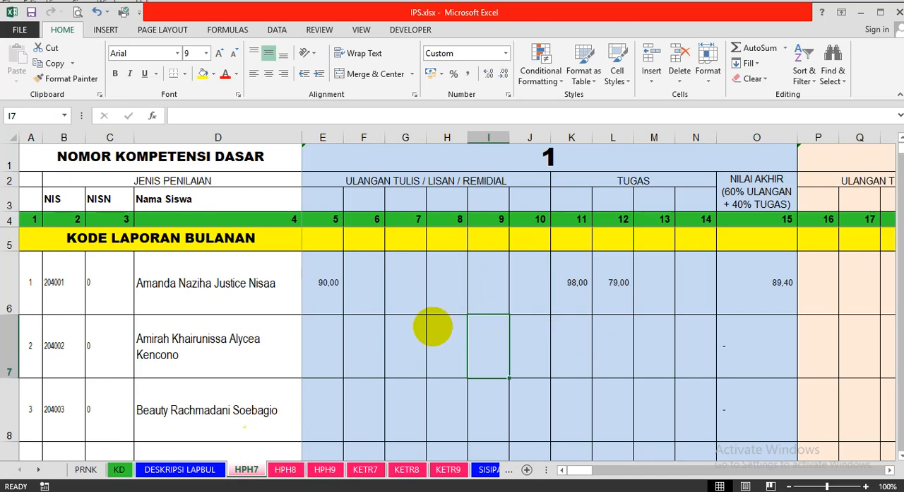
{"action": "left_click", "coordinate": [433, 326]}
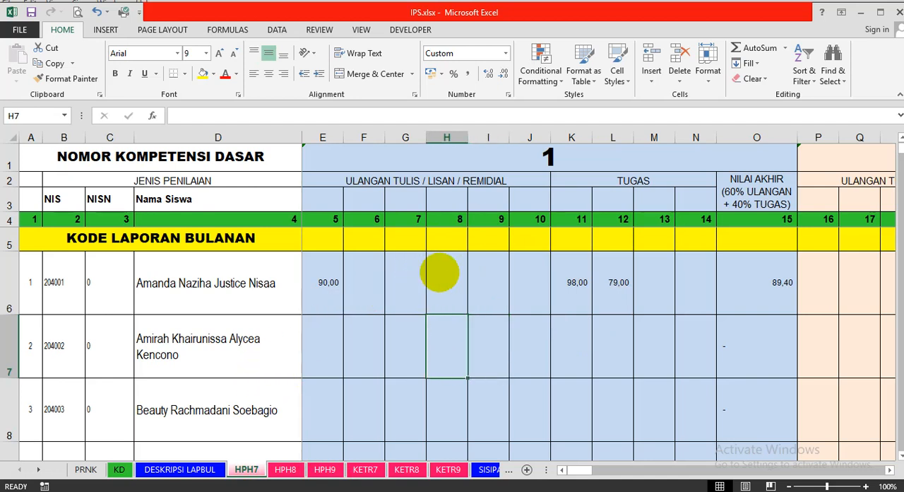
On the KETR7 sheet, enter 88 under K1 and 97 under K2 for the first student's KD 4.1 skill scores.
{"action": "left_click", "coordinate": [365, 470]}
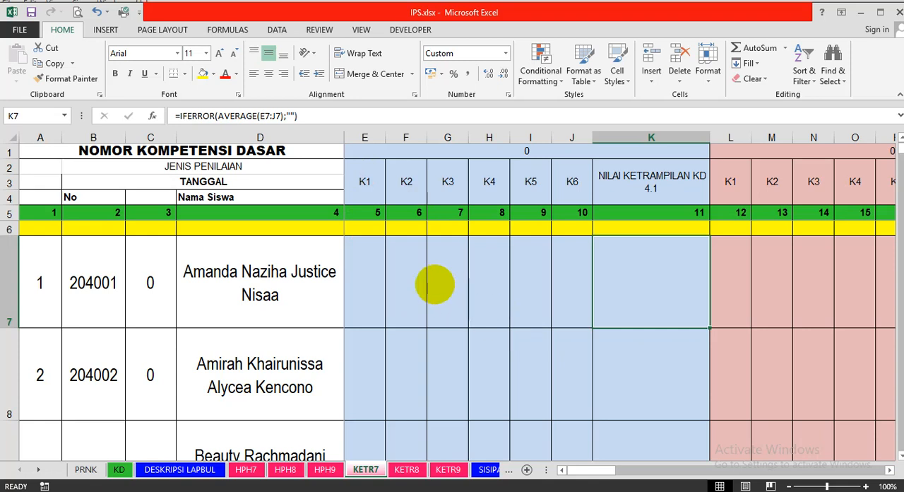
{"action": "left_click", "coordinate": [362, 281]}
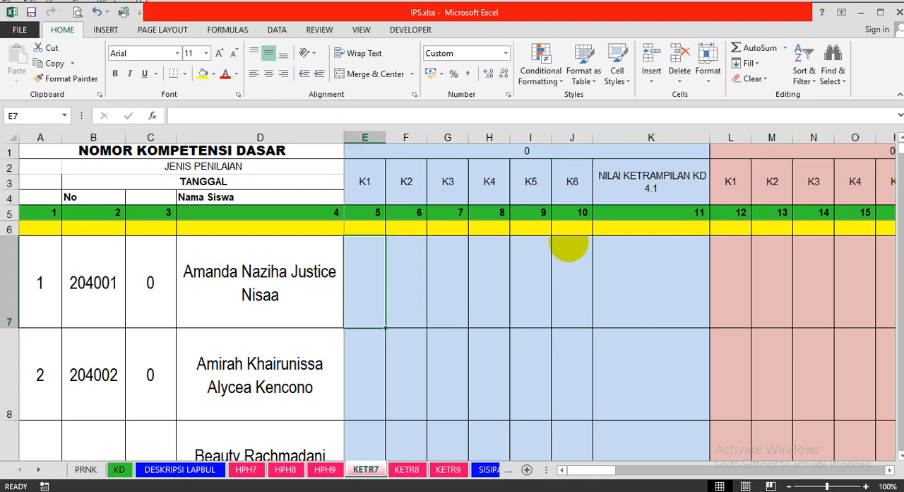
{"action": "type", "text": "88"}
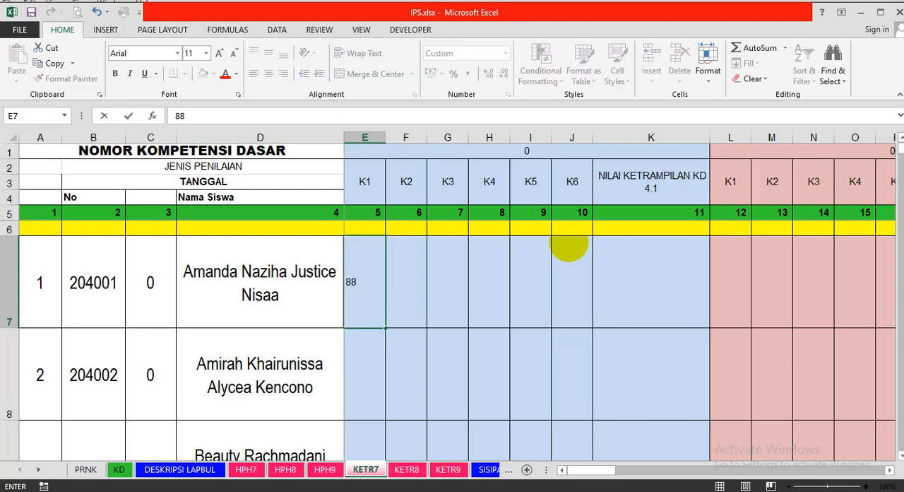
{"action": "key", "text": "Return"}
{"action": "key", "text": "Up"}
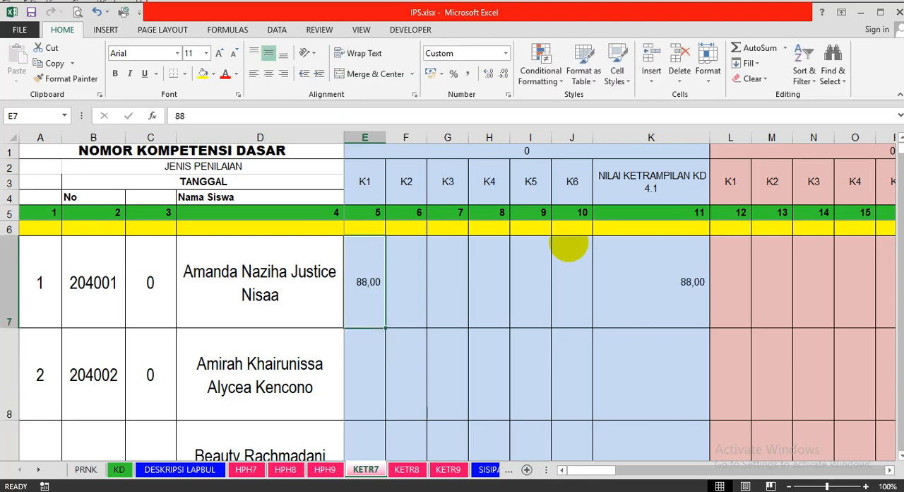
{"action": "key", "text": "Right"}
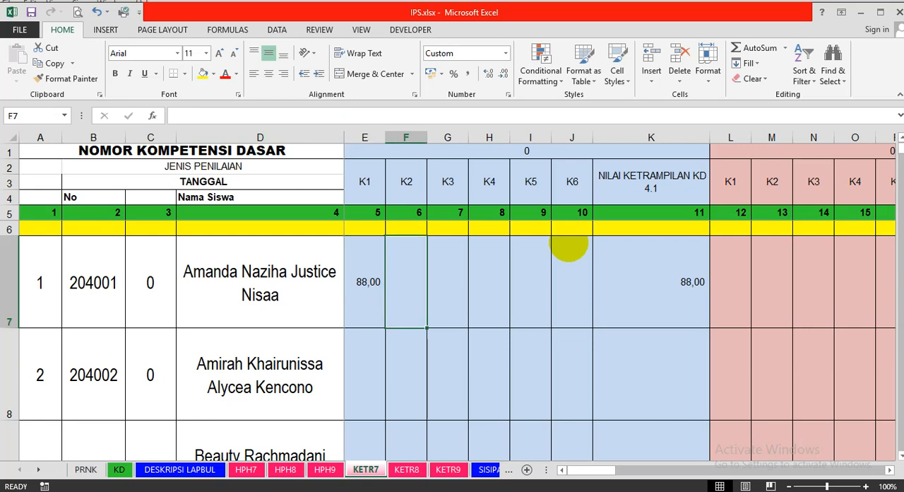
{"action": "type", "text": "97"}
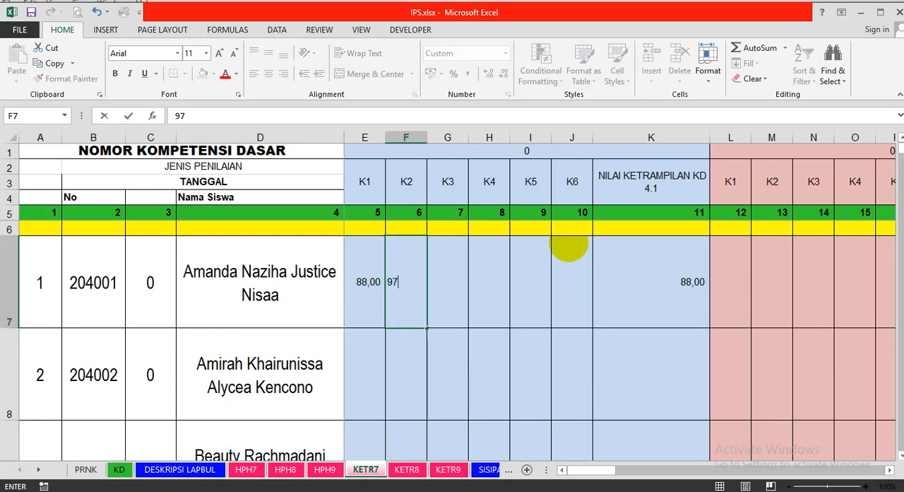
{"action": "key", "text": "Return"}
{"action": "key", "text": "Up"}
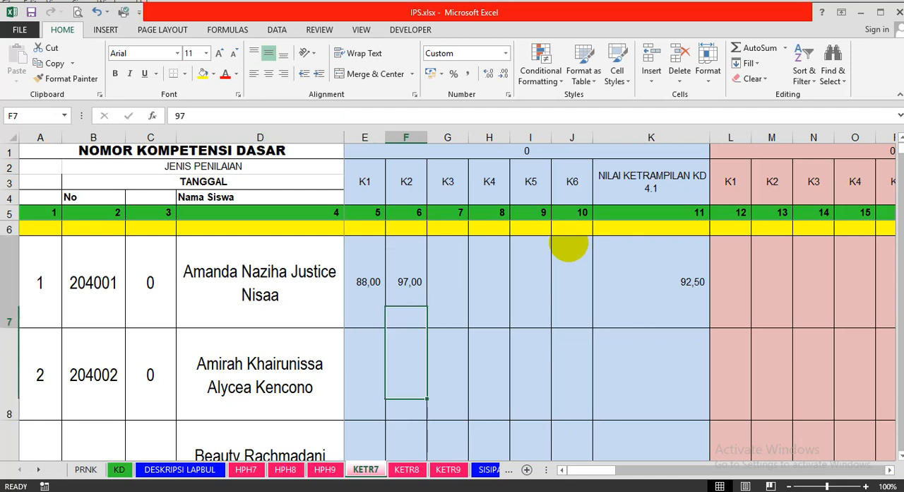
Check the first student's NILAI KETRAMPILAN KD 4.1 average formula in cell K7.
{"action": "key", "text": "Right"}
{"action": "key", "text": "Right"}
{"action": "key", "text": "Right"}
{"action": "key", "text": "Right"}
{"action": "key", "text": "Right"}
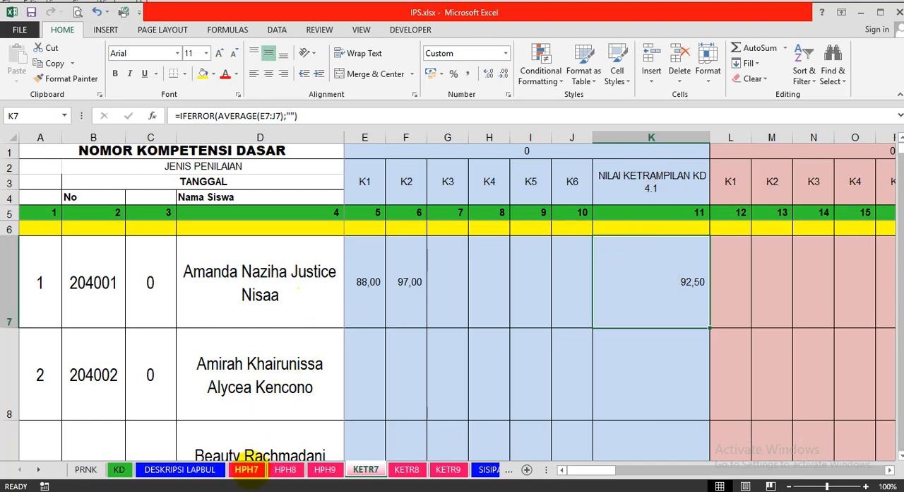
Compare the first student's PH1 entry under PERHITUNGAN AKHIR on HPH7 with the NILAI AKHIR cell of block 1.
{"action": "left_click", "coordinate": [247, 469]}
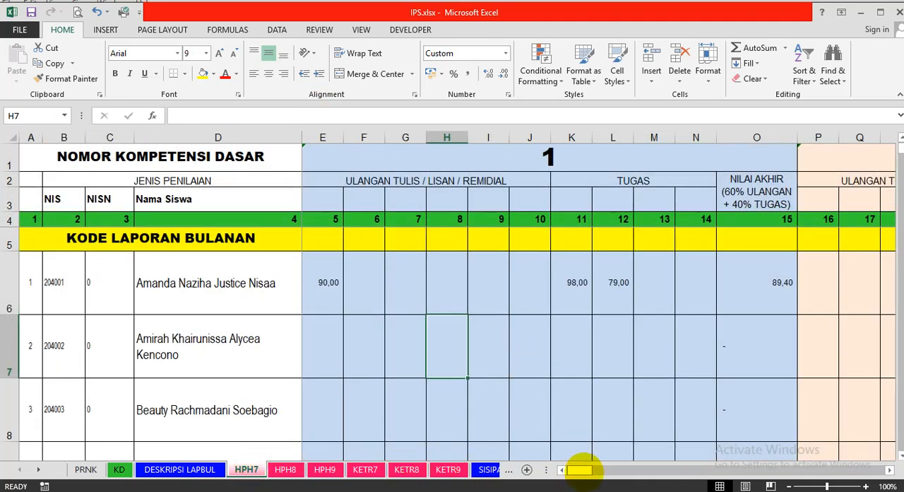
{"action": "left_click_drag", "start_coordinate": [580, 469], "coordinate": [836, 454]}
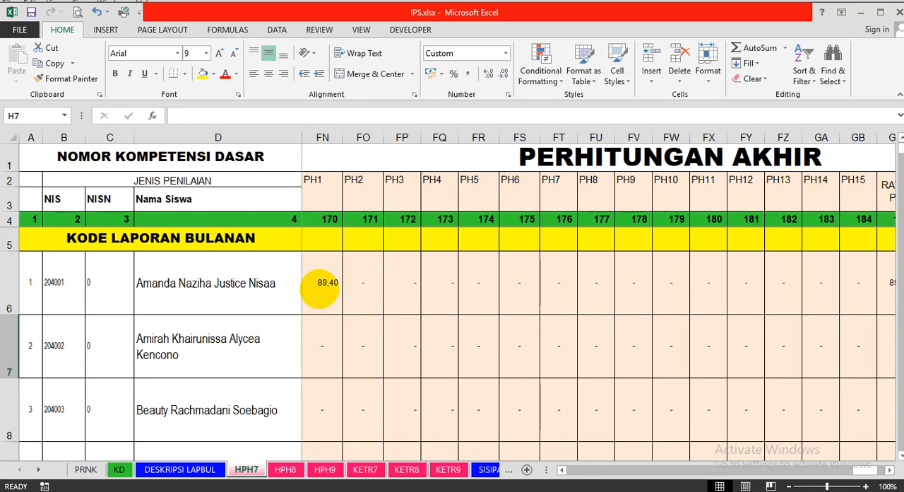
{"action": "left_click_drag", "start_coordinate": [862, 469], "coordinate": [492, 470]}
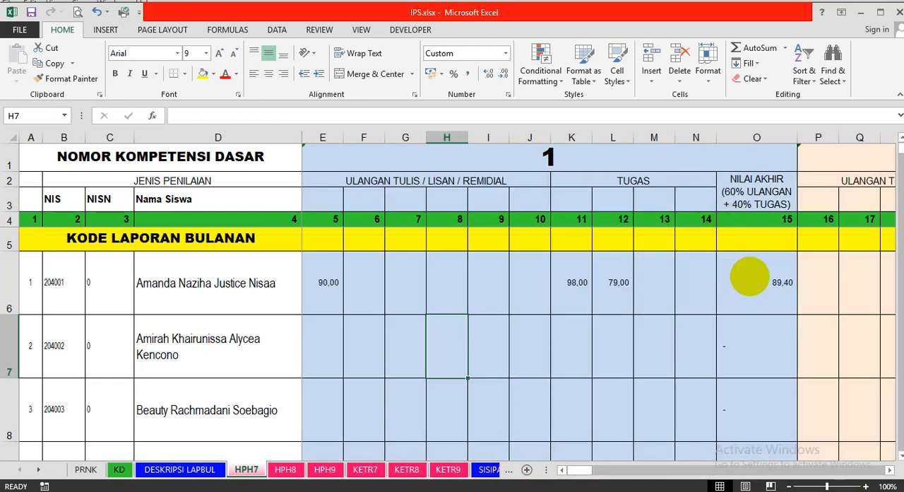
{"action": "left_click", "coordinate": [751, 280]}
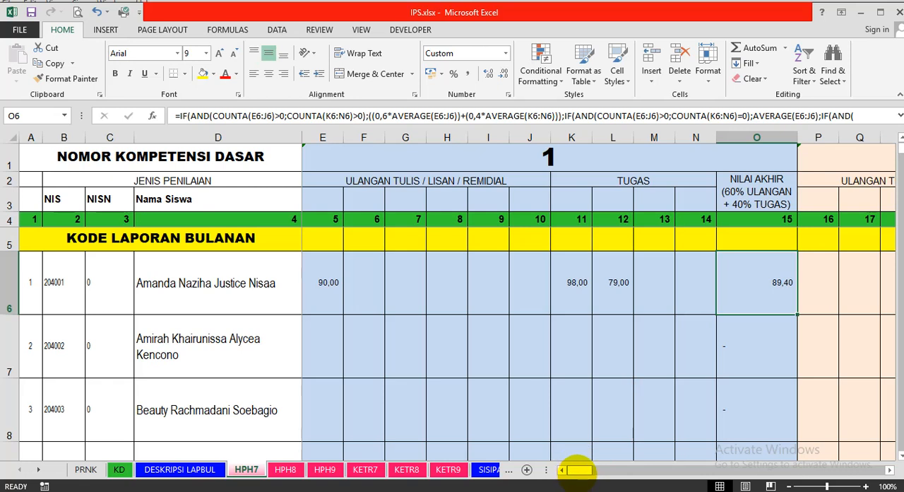
Inspect the PH1 to PH3 reference formulas under PERHITUNGAN AKHIR, including the second student's PH1 cell.
{"action": "left_click_drag", "start_coordinate": [578, 470], "coordinate": [858, 456]}
{"action": "left_click", "coordinate": [412, 281]}
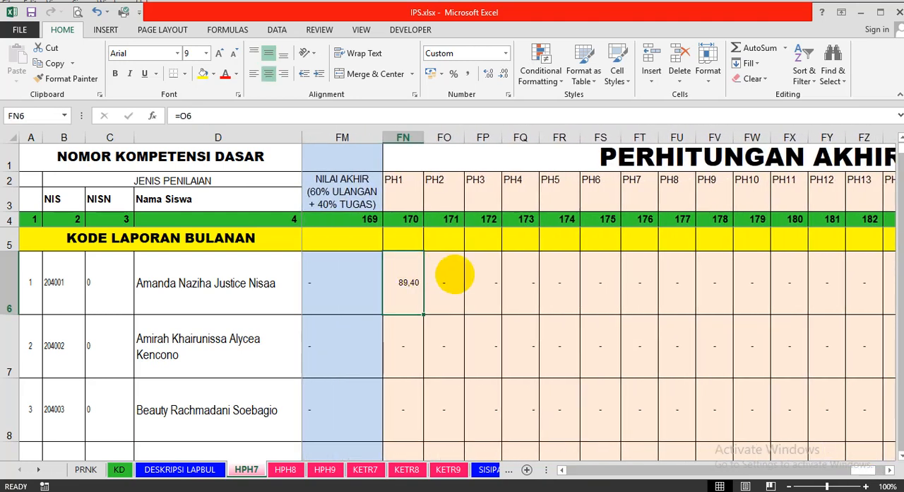
{"action": "left_click", "coordinate": [452, 277]}
{"action": "left_click", "coordinate": [485, 281]}
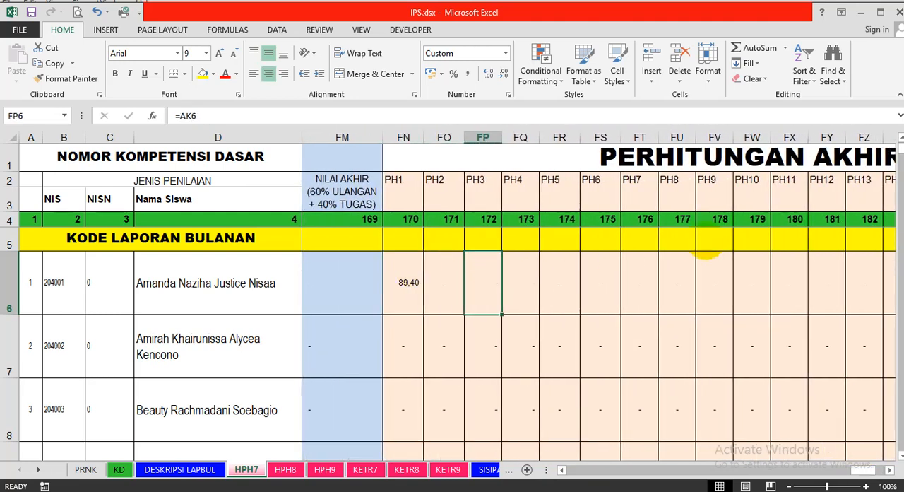
{"action": "key", "text": "Left"}
{"action": "key", "text": "Left"}
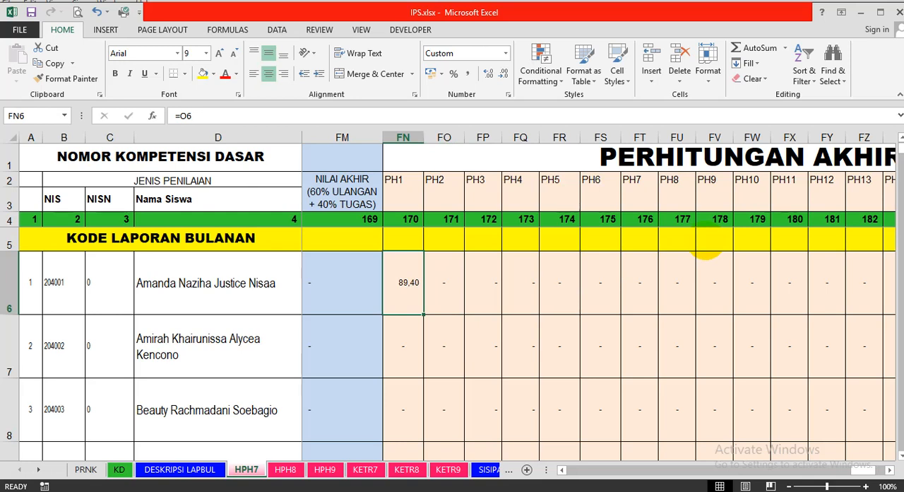
{"action": "key", "text": "Down"}
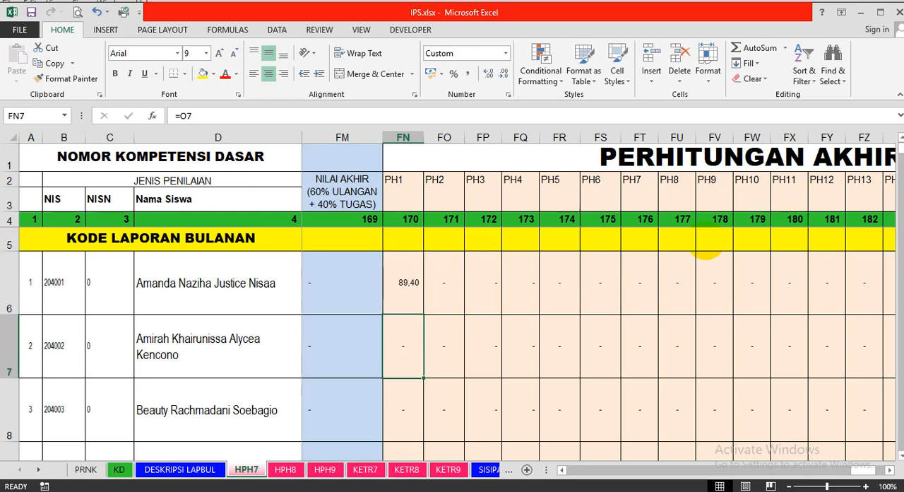
{"action": "key", "text": "Up"}
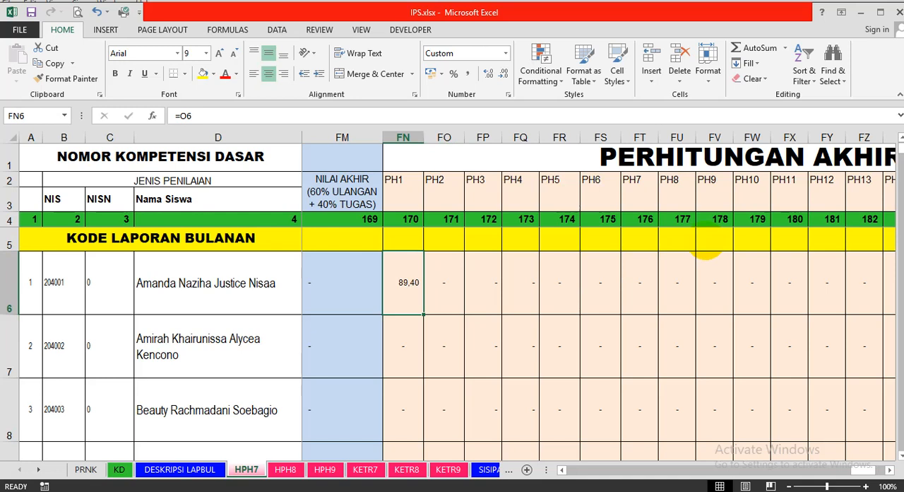
Change the first student's first ULANGAN TULIS / LISAN / REMIDIAL score in block 1 of HPH7 to 67.
{"action": "key", "text": "Up"}
{"action": "key", "text": "Down"}
{"action": "key", "text": "Left"}
{"action": "key", "text": "Left"}
{"action": "key", "text": "Left"}
{"action": "key", "text": "Left"}
{"action": "key", "text": "Left"}
{"action": "key", "text": "Left"}
{"action": "key", "text": "Left"}
{"action": "key", "text": "Left"}
{"action": "key", "text": "Left"}
{"action": "key", "text": "Left"}
{"action": "key", "text": "Left"}
{"action": "key", "text": "Left"}
{"action": "key", "text": "Left"}
{"action": "key", "text": "Left"}
{"action": "key", "text": "Left"}
{"action": "key", "text": "Left"}
{"action": "key", "text": "Left"}
{"action": "key", "text": "Left"}
{"action": "key", "text": "Left"}
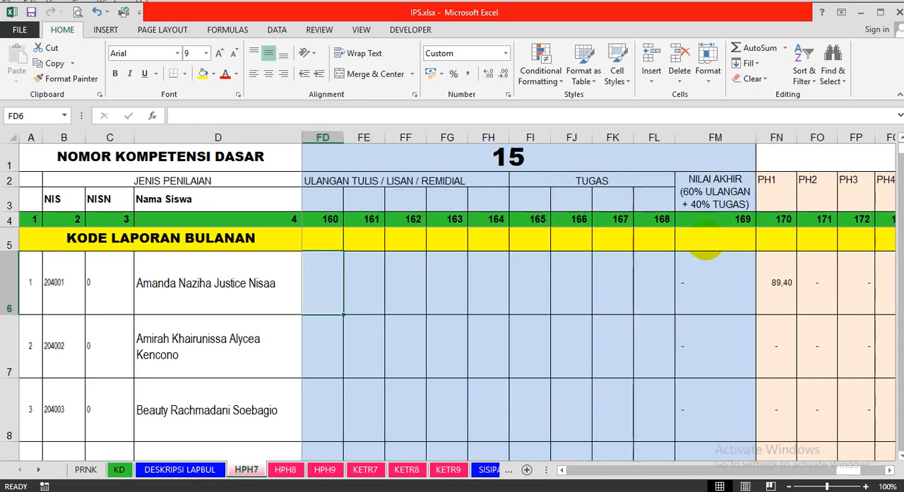
{"action": "key", "text": "Left"}
{"action": "key", "text": "Left"}
{"action": "key", "text": "Left"}
{"action": "key", "text": "Left"}
{"action": "key", "text": "Left"}
{"action": "key", "text": "Left"}
{"action": "key", "text": "Left"}
{"action": "key", "text": "Left"}
{"action": "key", "text": "Left"}
{"action": "key", "text": "Left"}
{"action": "key", "text": "Left"}
{"action": "key", "text": "Left"}
{"action": "key", "text": "Left"}
{"action": "key", "text": "Left"}
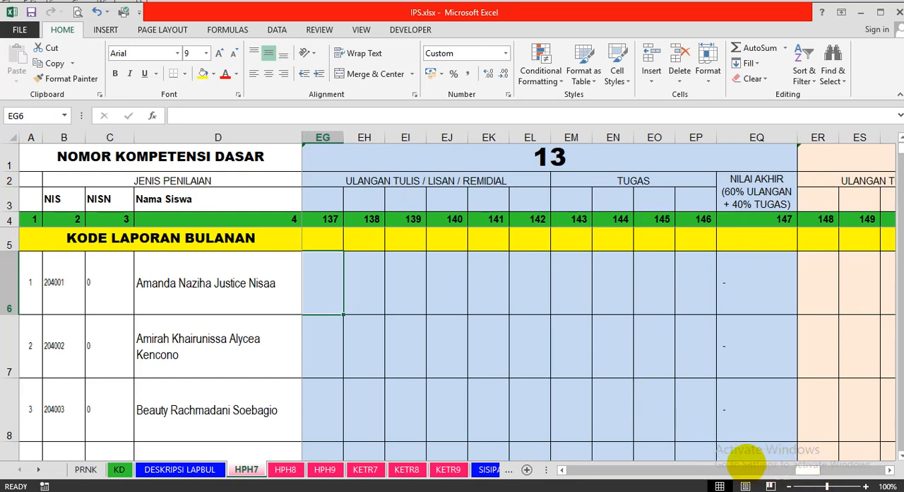
{"action": "left_click_drag", "start_coordinate": [807, 469], "coordinate": [389, 395]}
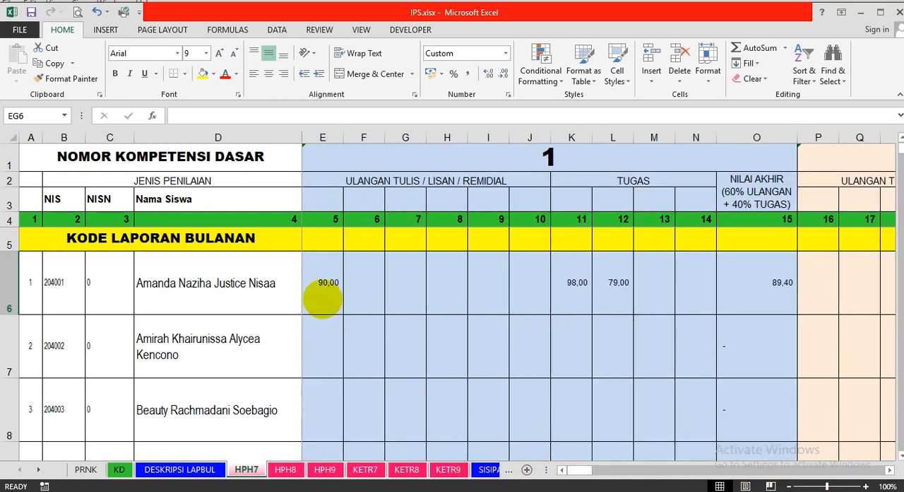
{"action": "left_click", "coordinate": [323, 299]}
{"action": "type", "text": "67"}
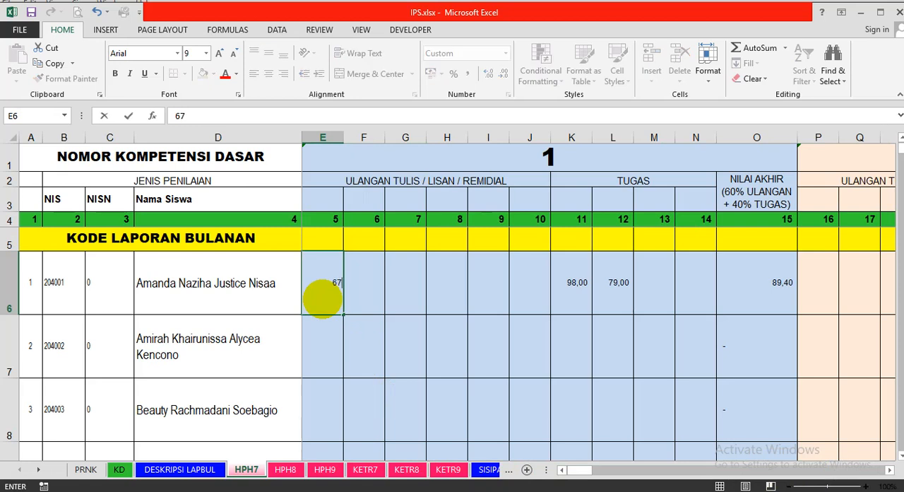
{"action": "key", "text": "Tab"}
{"action": "key", "text": "Tab"}
{"action": "key", "text": "Tab"}
{"action": "key", "text": "Tab"}
{"action": "key", "text": "Tab"}
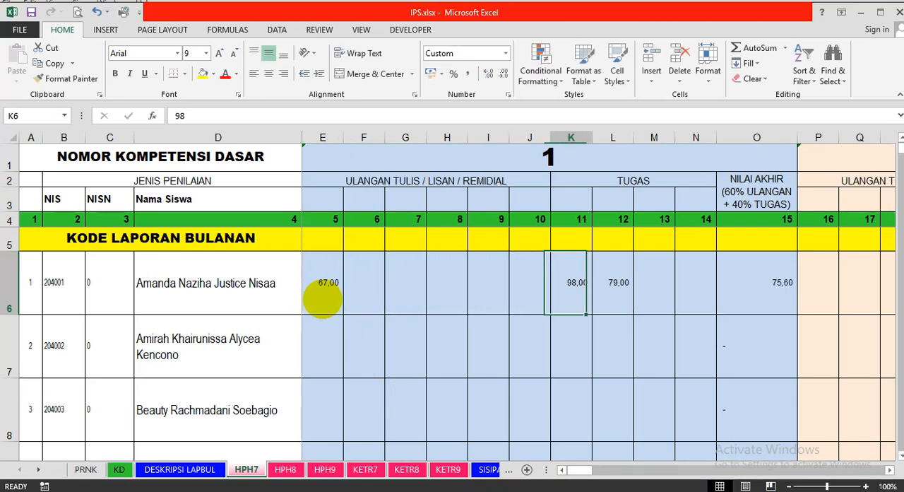
Change the first student's first TUGAS score in block 1 to 50.
{"action": "key", "text": "Tab"}
{"action": "key", "text": "BackSpace"}
{"action": "type", "text": "50"}
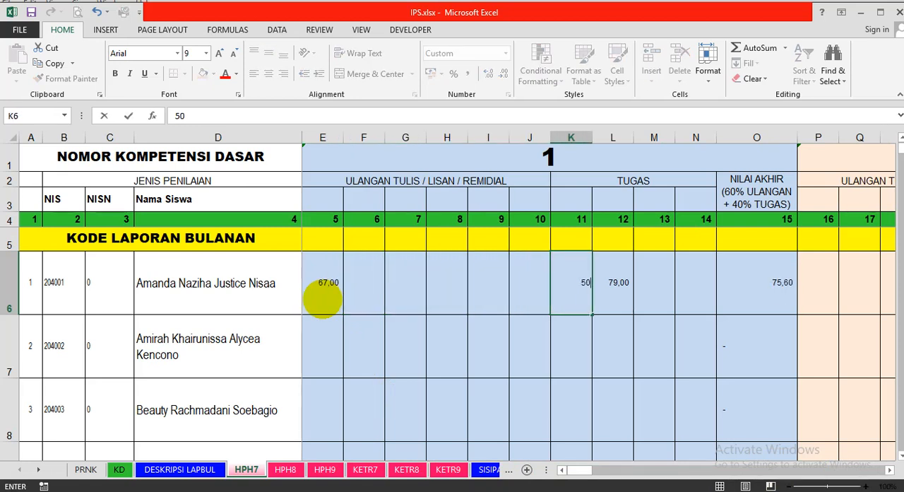
{"action": "key", "text": "Tab"}
{"action": "key", "text": "Tab"}
{"action": "key", "text": "Tab"}
{"action": "key", "text": "Tab"}
{"action": "key", "text": "Tab"}
{"action": "key", "text": "Tab"}
{"action": "key", "text": "Tab"}
{"action": "key", "text": "Tab"}
{"action": "key", "text": "Tab"}
{"action": "key", "text": "Tab"}
{"action": "key", "text": "Tab"}
{"action": "key", "text": "Tab"}
{"action": "key", "text": "Tab"}
{"action": "key", "text": "Tab"}
{"action": "key", "text": "Tab"}
{"action": "key", "text": "Tab"}
{"action": "key", "text": "Tab"}
{"action": "key", "text": "Tab"}
{"action": "key", "text": "Tab"}
{"action": "key", "text": "Tab"}
{"action": "key", "text": "Tab"}
{"action": "key", "text": "Tab"}
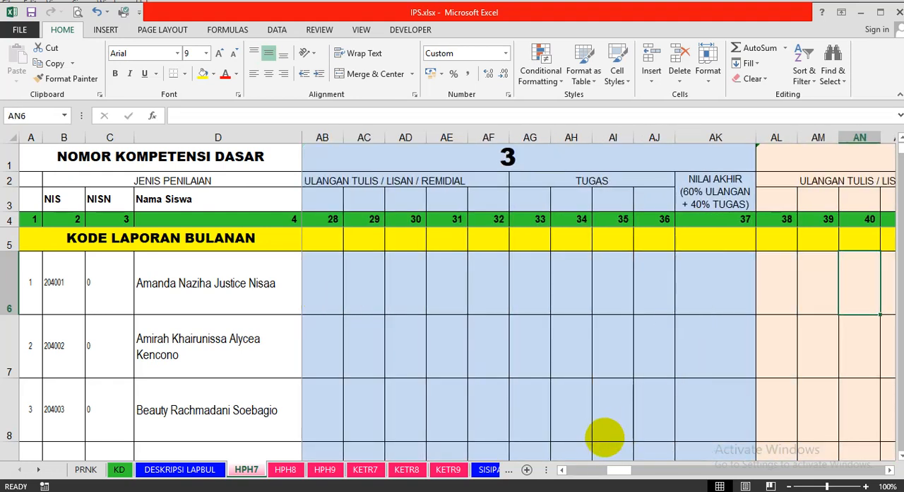
Check the first student's PH1 entry and neighbouring PH cell references under PERHITUNGAN AKHIR.
{"action": "left_click_drag", "start_coordinate": [615, 470], "coordinate": [887, 469]}
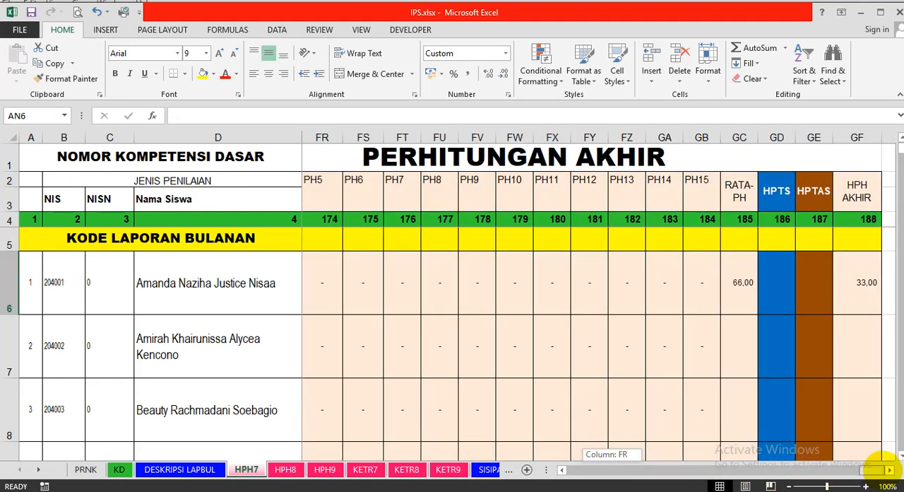
{"action": "left_click", "coordinate": [368, 286]}
{"action": "key", "text": "Left"}
{"action": "key", "text": "Left"}
{"action": "key", "text": "Left"}
{"action": "key", "text": "Left"}
{"action": "key", "text": "Left"}
{"action": "key", "text": "Left"}
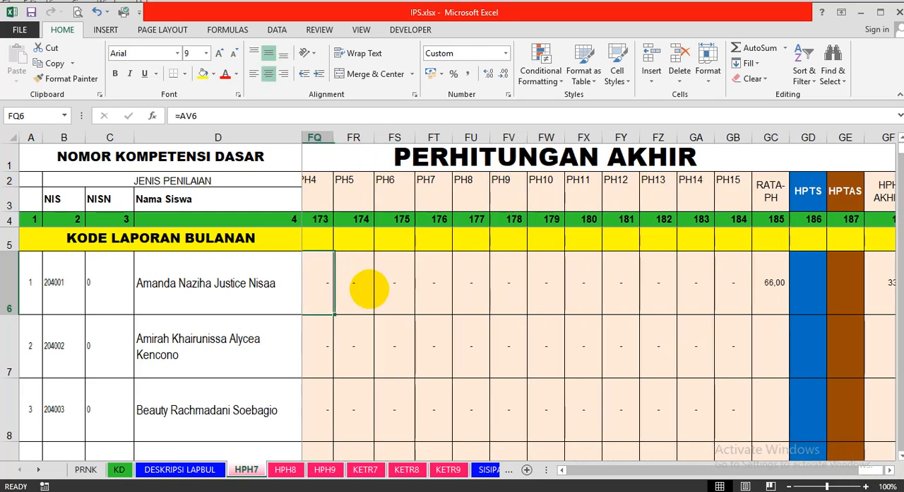
{"action": "key", "text": "Right"}
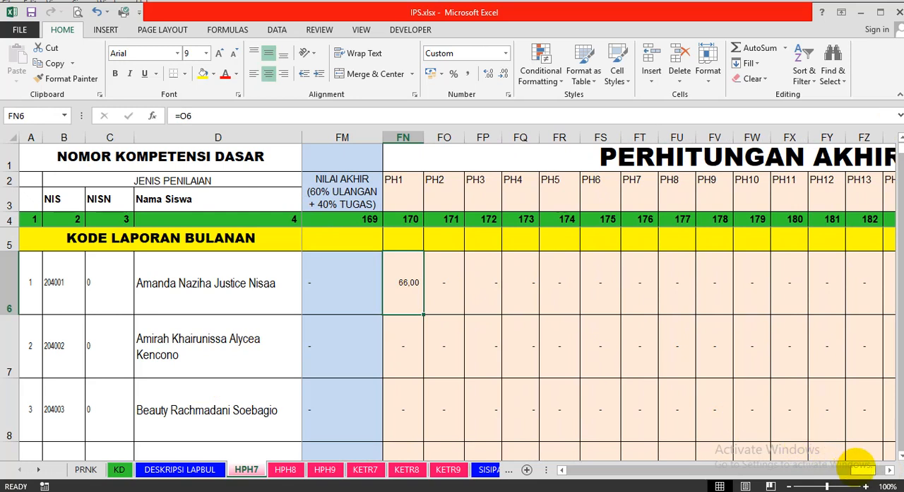
Enter 100 as the first student's second ULANGAN TULIS / LISAN / REMIDIAL score in block 1.
{"action": "left_click_drag", "start_coordinate": [828, 468], "coordinate": [398, 466]}
{"action": "left_click", "coordinate": [338, 296]}
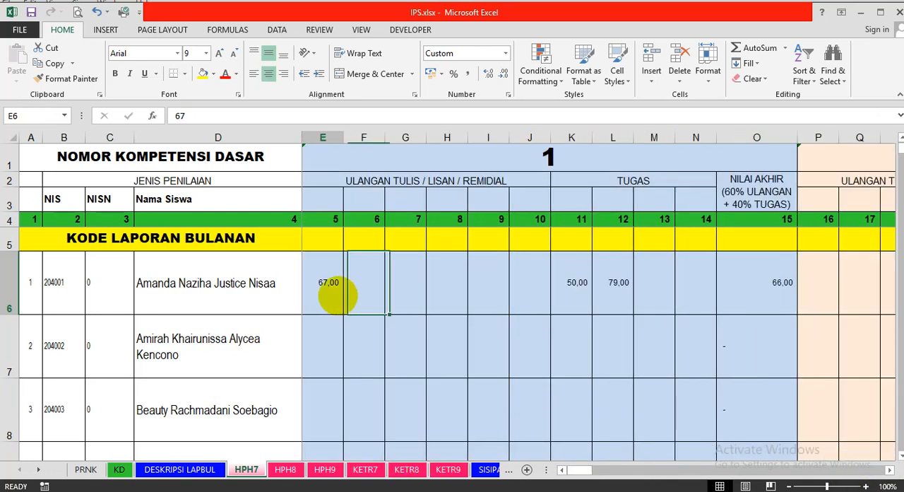
{"action": "left_click", "coordinate": [359, 293]}
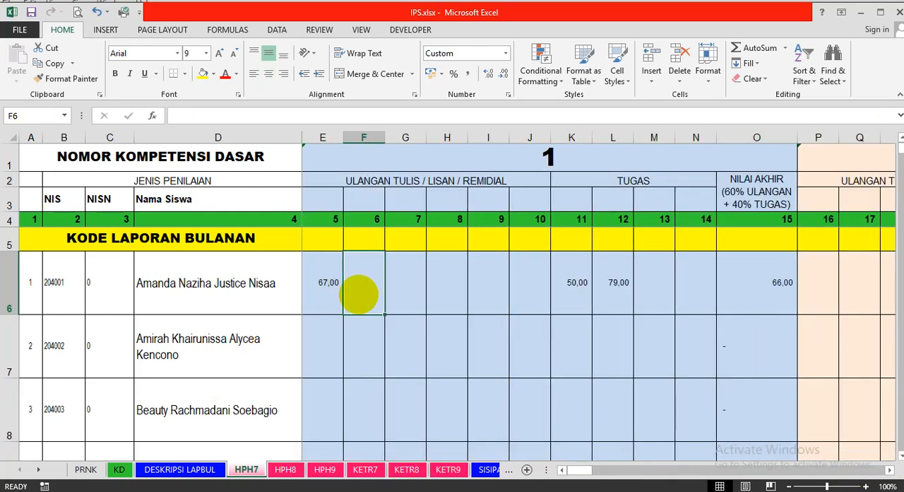
{"action": "type", "text": "100"}
{"action": "key", "text": "Return"}
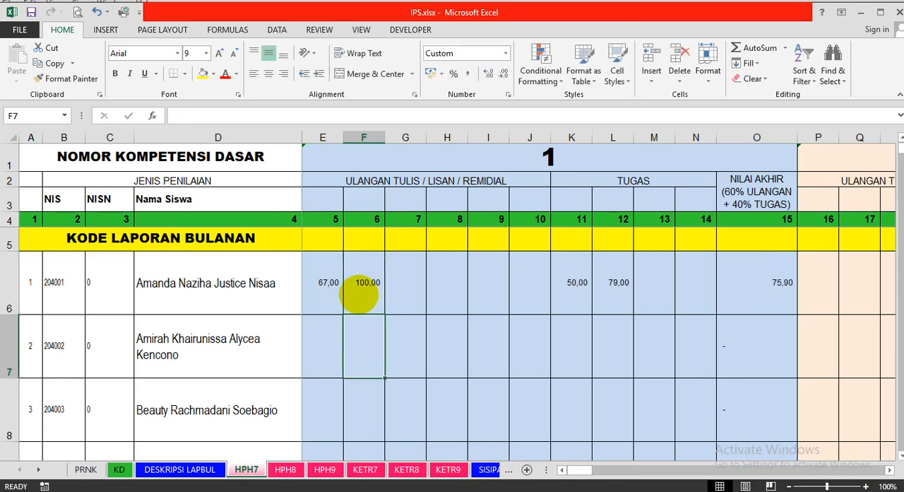
Compare the first student's PH1 reference under PERHITUNGAN AKHIR with the NILAI AKHIR formula of block 15.
{"action": "left_click_drag", "start_coordinate": [576, 469], "coordinate": [867, 469]}
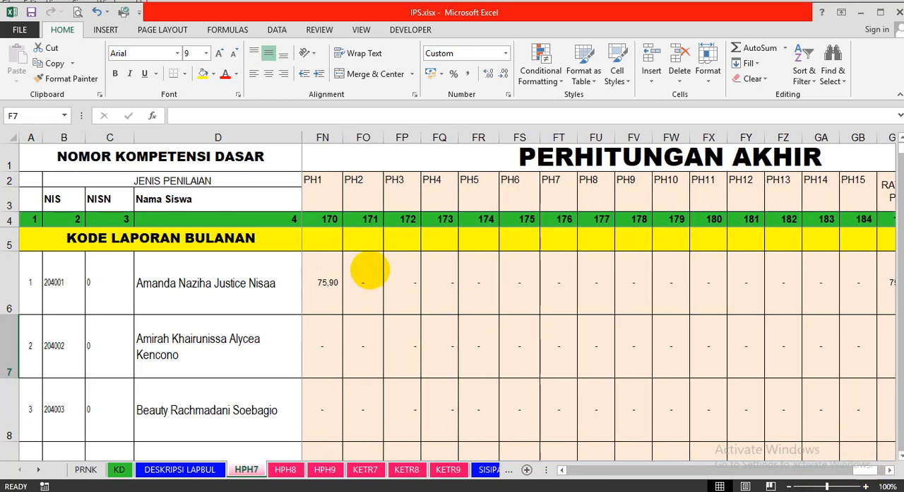
{"action": "left_click", "coordinate": [326, 281]}
{"action": "key", "text": "Left"}
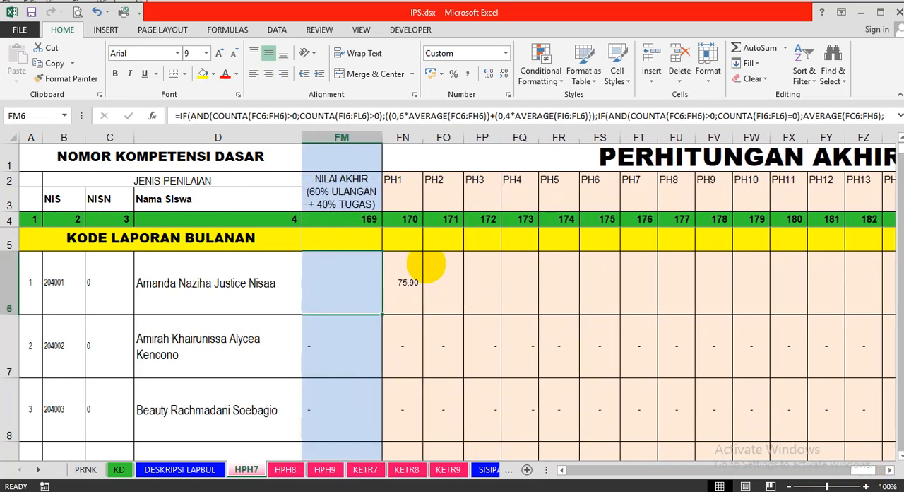
{"action": "key", "text": "Right"}
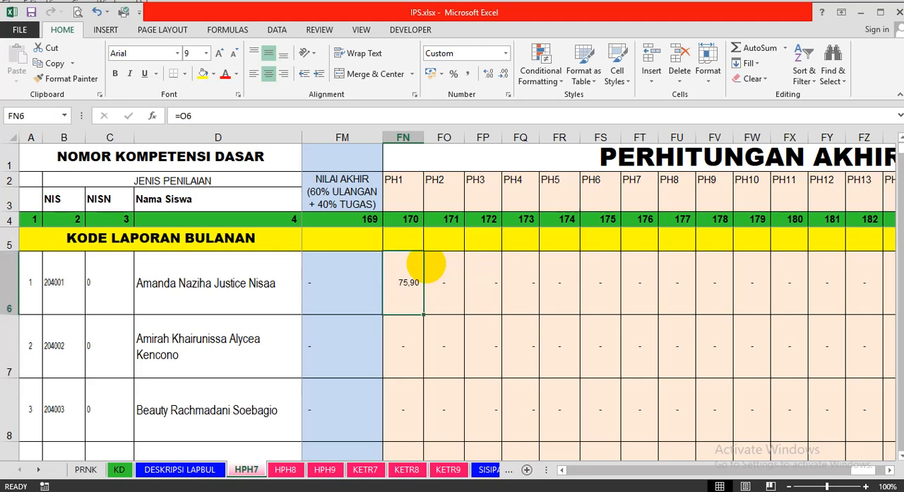
{"action": "key", "text": "Left"}
{"action": "key", "text": "Right"}
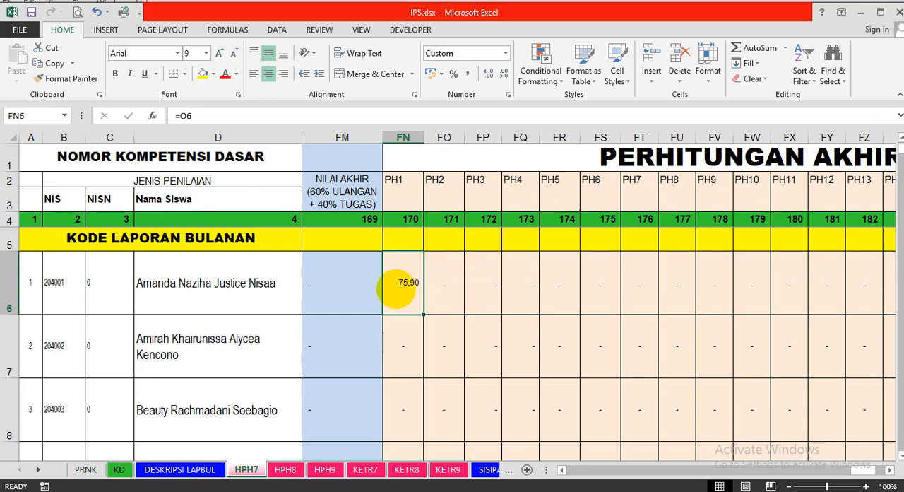
{"action": "key", "text": "Left"}
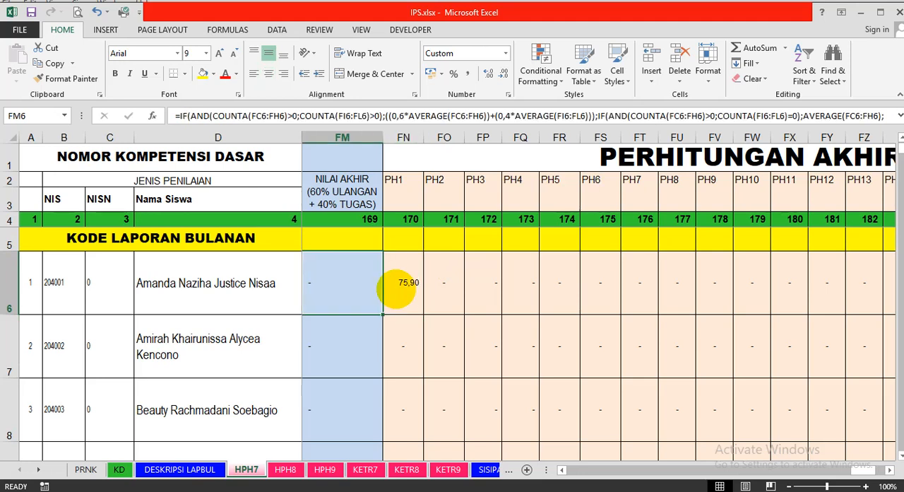
{"action": "left_click", "coordinate": [397, 288]}
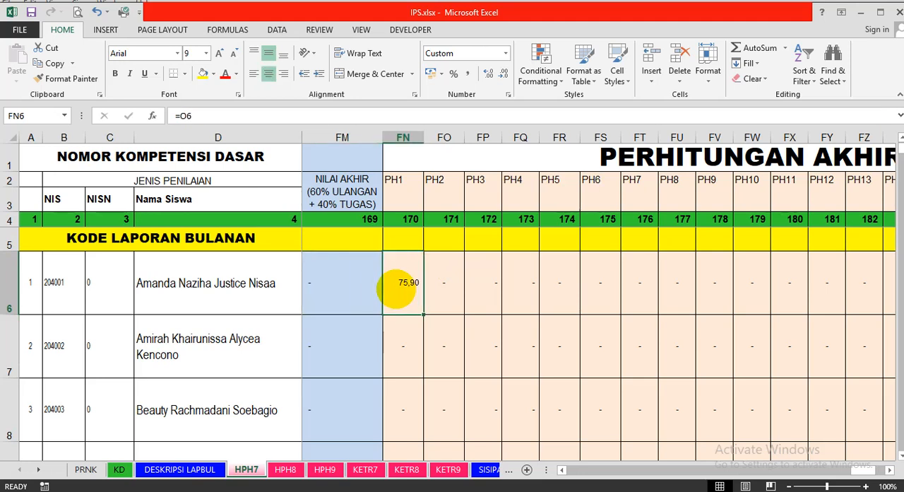
{"action": "key", "text": "Left"}
{"action": "key", "text": "Left"}
{"action": "key", "text": "Left"}
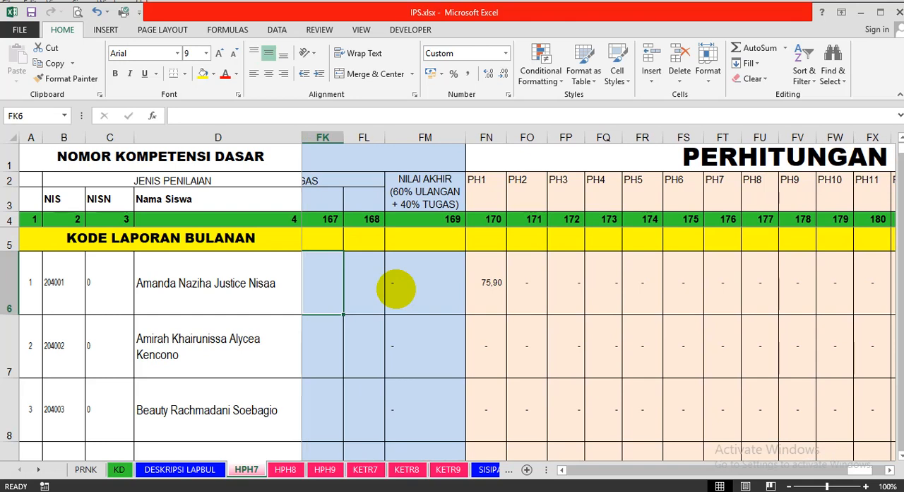
{"action": "key", "text": "Right"}
{"action": "key", "text": "Right"}
{"action": "key", "text": "Right"}
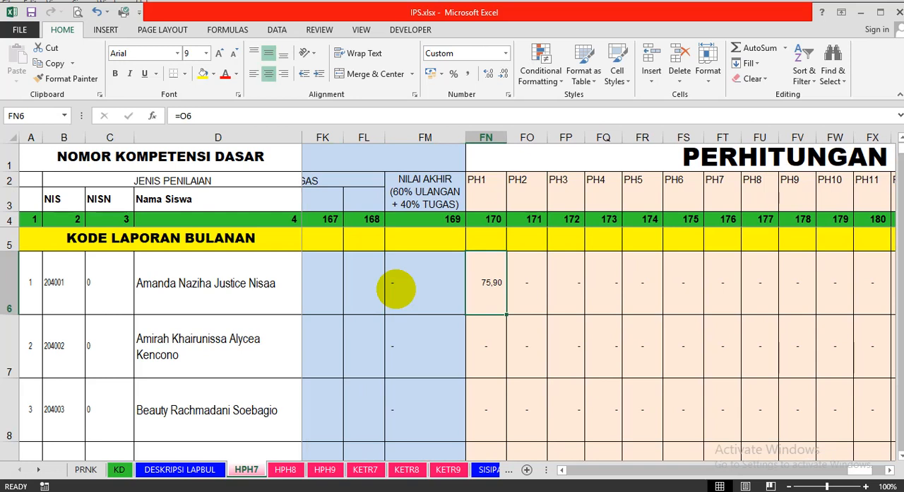
{"action": "key", "text": "Left"}
{"action": "key", "text": "Left"}
{"action": "key", "text": "Left"}
{"action": "key", "text": "Left"}
{"action": "key", "text": "Left"}
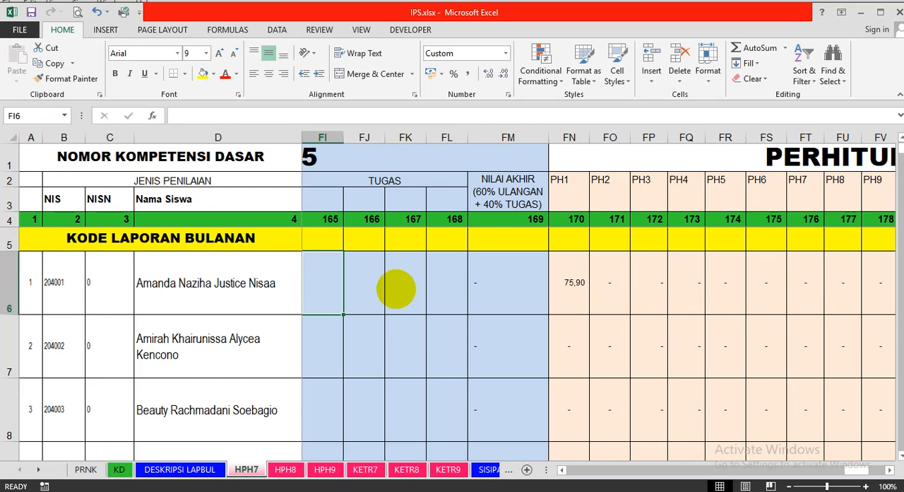
{"action": "key", "text": "Up"}
{"action": "key", "text": "Up"}
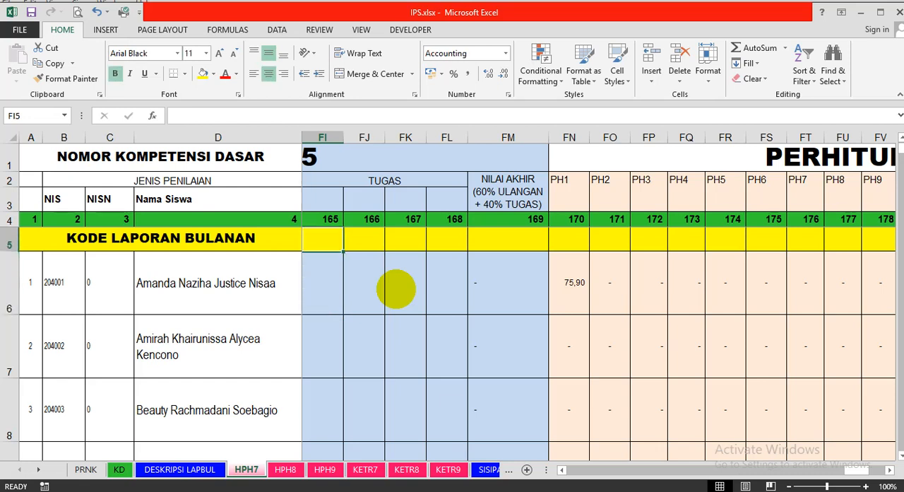
{"action": "key", "text": "Down"}
{"action": "key", "text": "Down"}
{"action": "key", "text": "Down"}
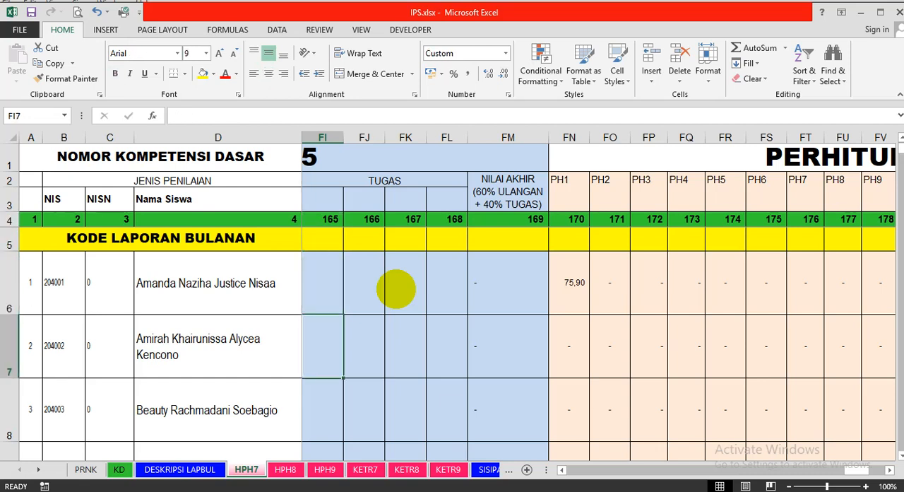
{"action": "key", "text": "Up"}
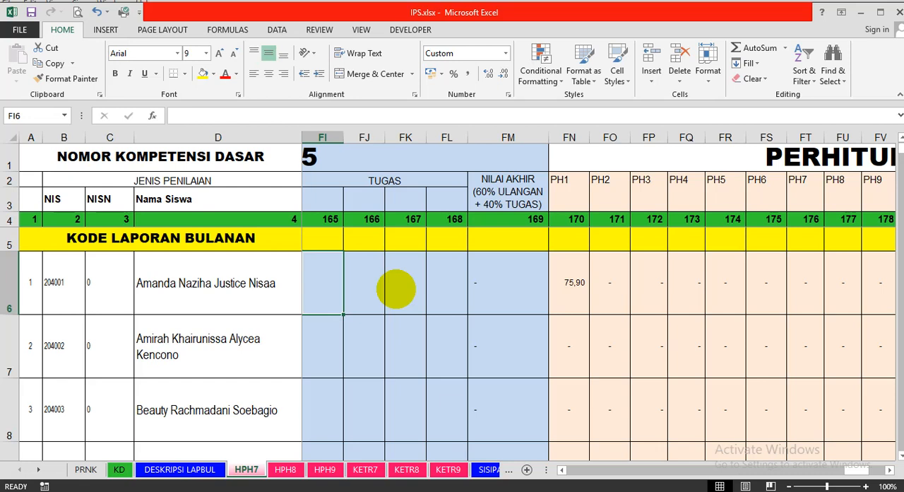
Review the first student's PERHITUNGAN AKHIR row from PH1 through RATA-PH, HPTS and HPTAS to HPH AKHIR.
{"action": "left_click", "coordinate": [599, 158]}
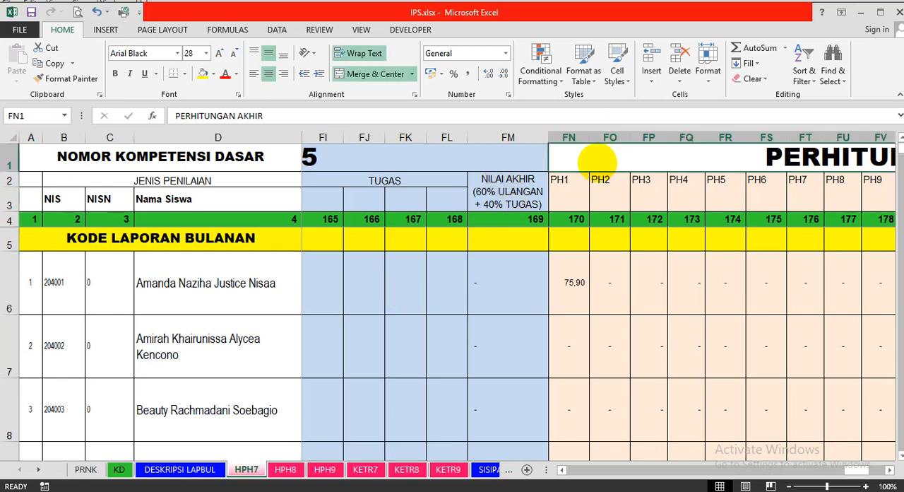
{"action": "key", "text": "Down"}
{"action": "key", "text": "Down"}
{"action": "key", "text": "Down"}
{"action": "key", "text": "Down"}
{"action": "key", "text": "Down"}
{"action": "key", "text": "Down"}
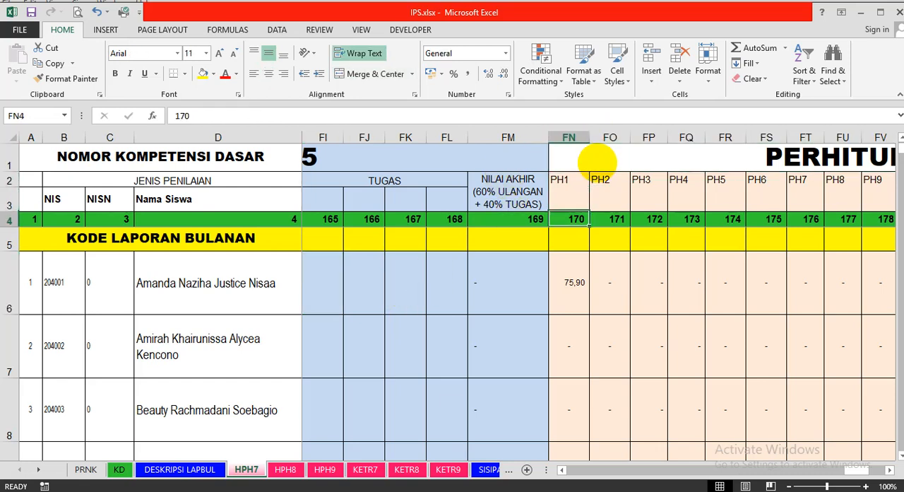
{"action": "key", "text": "Up"}
{"action": "key", "text": "Up"}
{"action": "key", "text": "Down"}
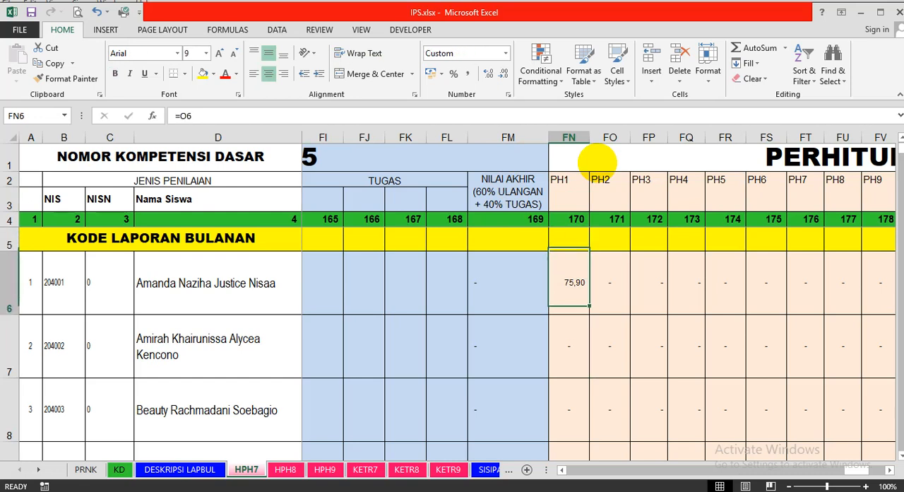
{"action": "key", "text": "Right"}
{"action": "key", "text": "Right"}
{"action": "key", "text": "Right"}
{"action": "key", "text": "Right"}
{"action": "key", "text": "Right"}
{"action": "key", "text": "Right"}
{"action": "key", "text": "Right"}
{"action": "key", "text": "Right"}
{"action": "key", "text": "Right"}
{"action": "key", "text": "Right"}
{"action": "key", "text": "Right"}
{"action": "key", "text": "Right"}
{"action": "key", "text": "Right"}
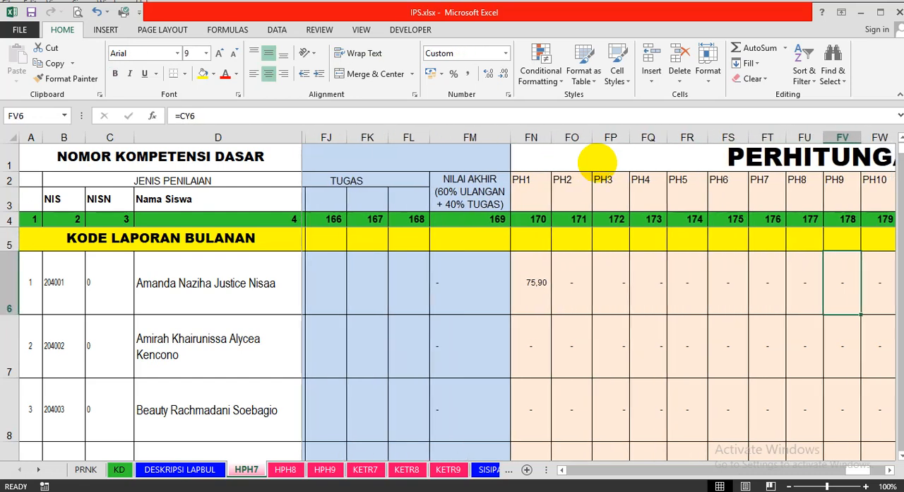
{"action": "key", "text": "Right"}
{"action": "key", "text": "Right"}
{"action": "key", "text": "Right"}
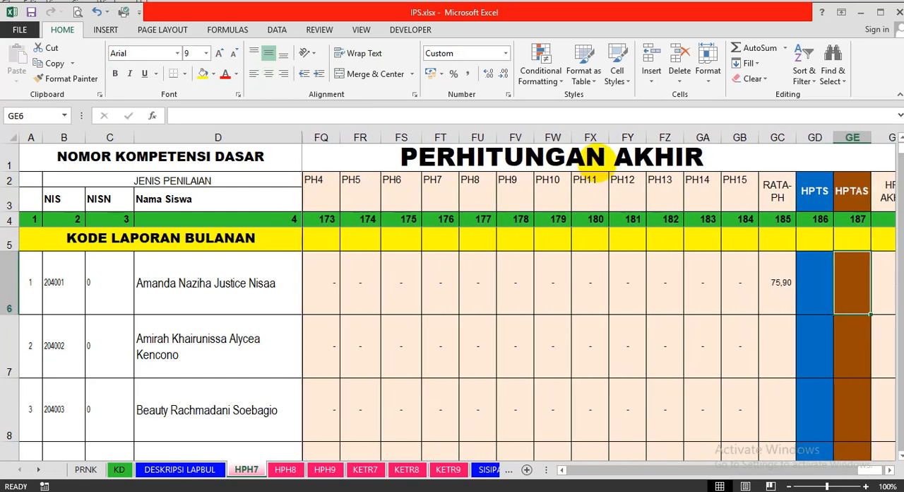
{"action": "key", "text": "Right"}
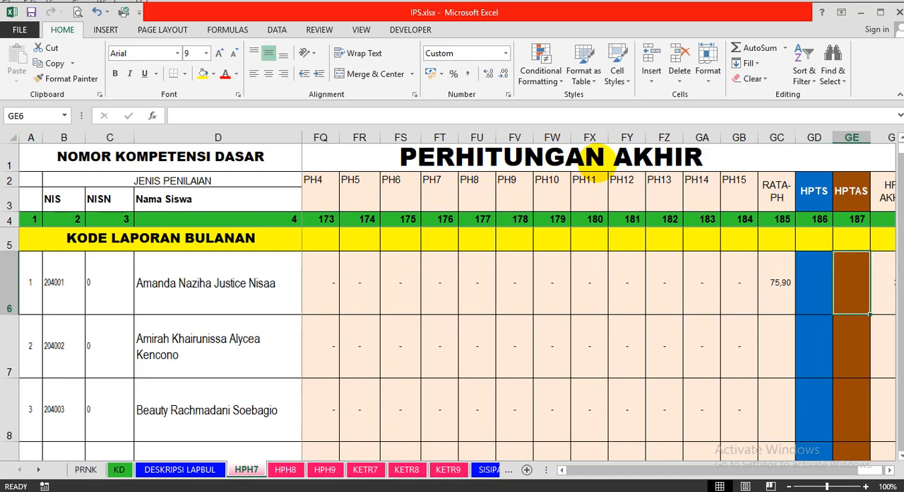
Enter a formula in the first student's HPTS cell GD6 that references the HPTAS cell GE6.
{"action": "key", "text": "Left"}
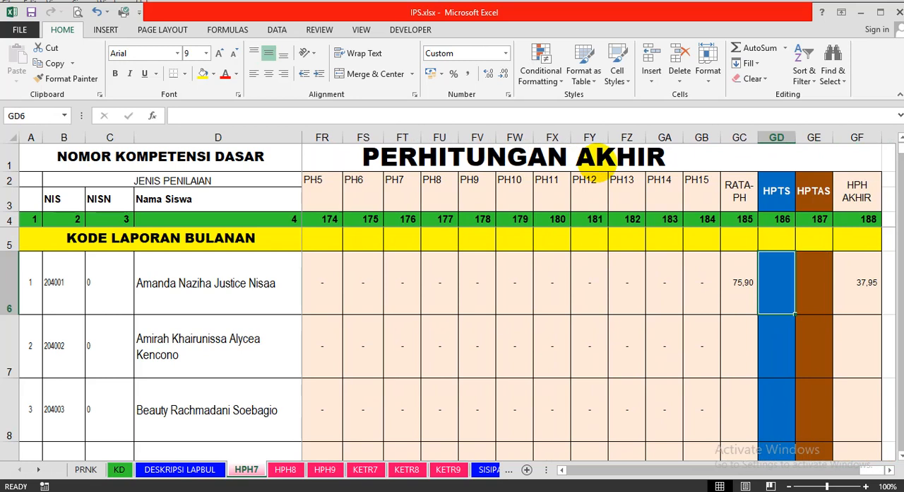
{"action": "type", "text": "="}
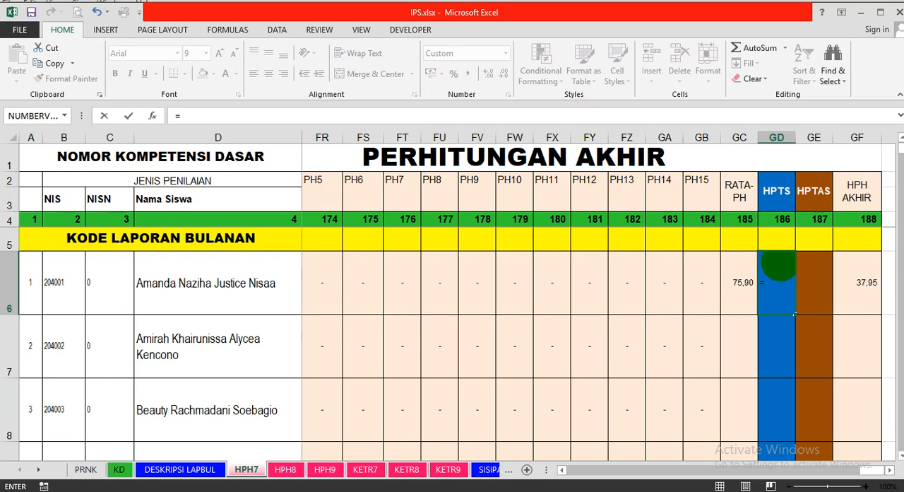
{"action": "left_click", "coordinate": [837, 282]}
{"action": "key", "text": "Return"}
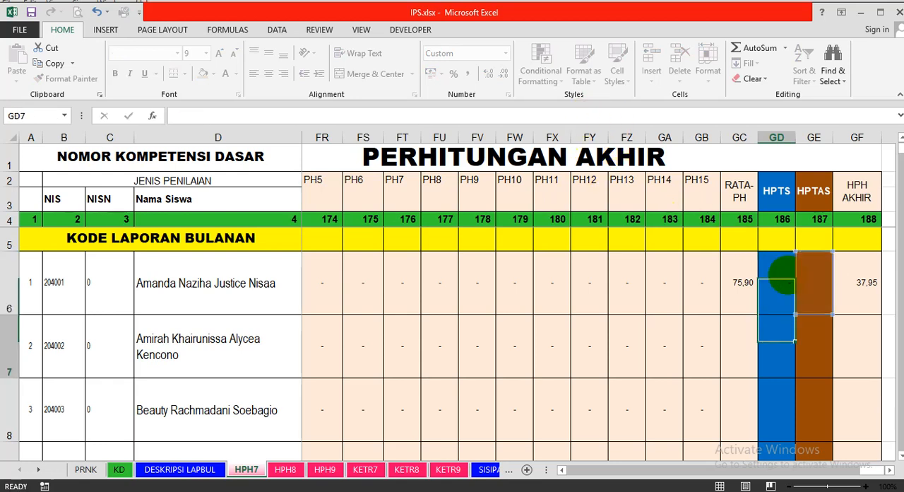
{"action": "key", "text": "Up"}
{"action": "key", "text": "Right"}
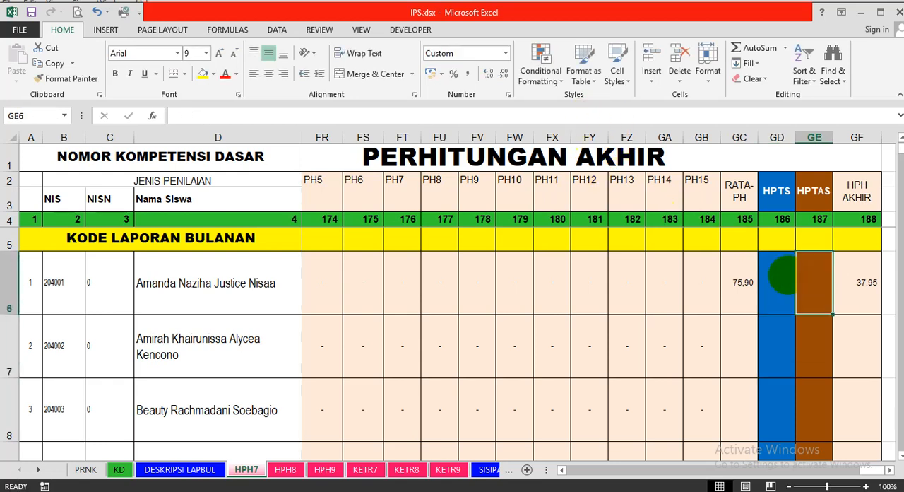
Examine the first student's HPH AKHIR formula and the RATA-PH average formula it uses.
{"action": "key", "text": "Right"}
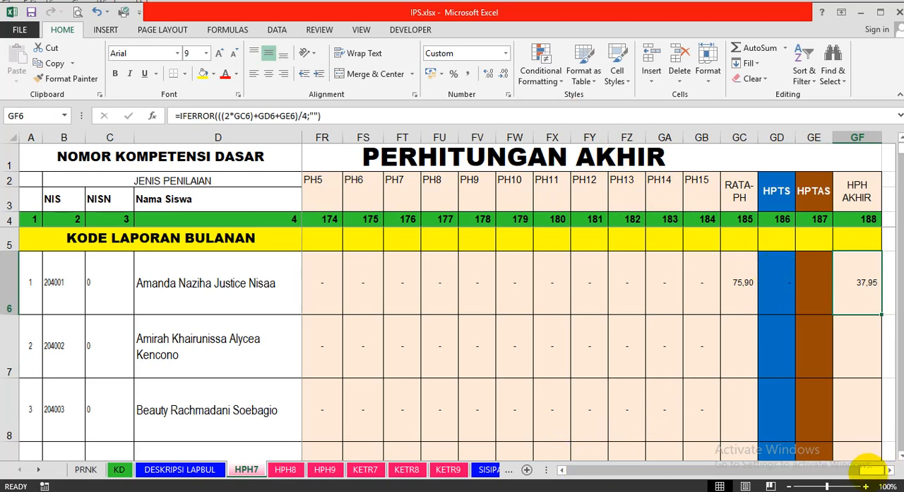
{"action": "left_click", "coordinate": [889, 469]}
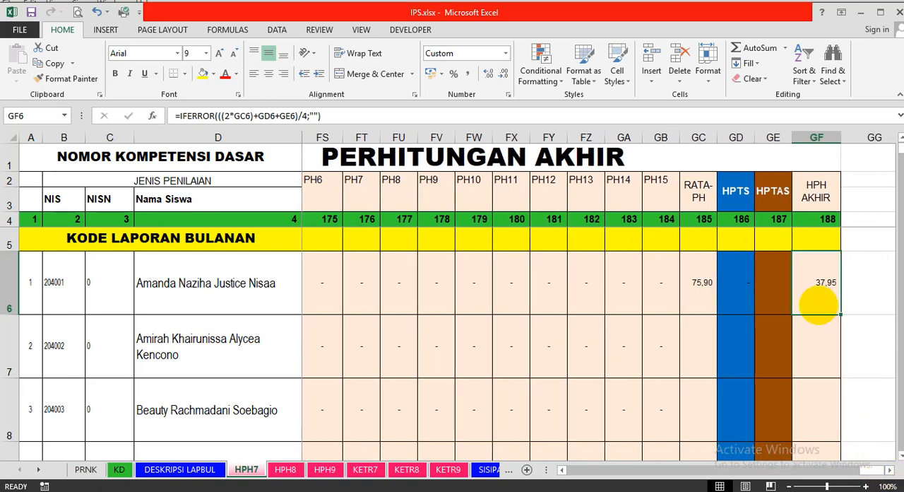
{"action": "key", "text": "Left"}
{"action": "key", "text": "Left"}
{"action": "key", "text": "Left"}
{"action": "key", "text": "Left"}
{"action": "key", "text": "Left"}
{"action": "key", "text": "Left"}
{"action": "key", "text": "Left"}
{"action": "key", "text": "Left"}
{"action": "key", "text": "Left"}
{"action": "key", "text": "Left"}
{"action": "key", "text": "Left"}
{"action": "key", "text": "Left"}
{"action": "key", "text": "Left"}
{"action": "key", "text": "Left"}
{"action": "key", "text": "Left"}
{"action": "key", "text": "Left"}
{"action": "key", "text": "Left"}
{"action": "key", "text": "Left"}
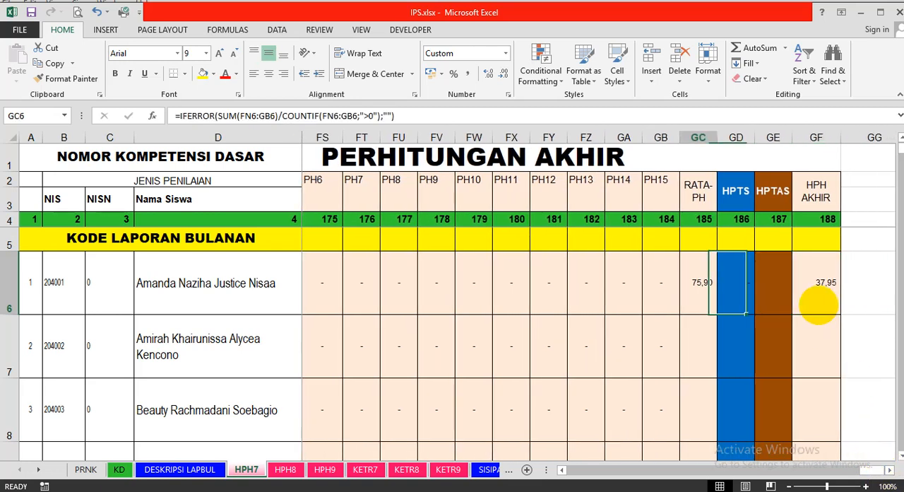
Review the first student's PH references under PERHITUNGAN AKHIR, from the last NILAI AKHIR column through PH1, PH2 and PH7.
{"action": "key", "text": "Left"}
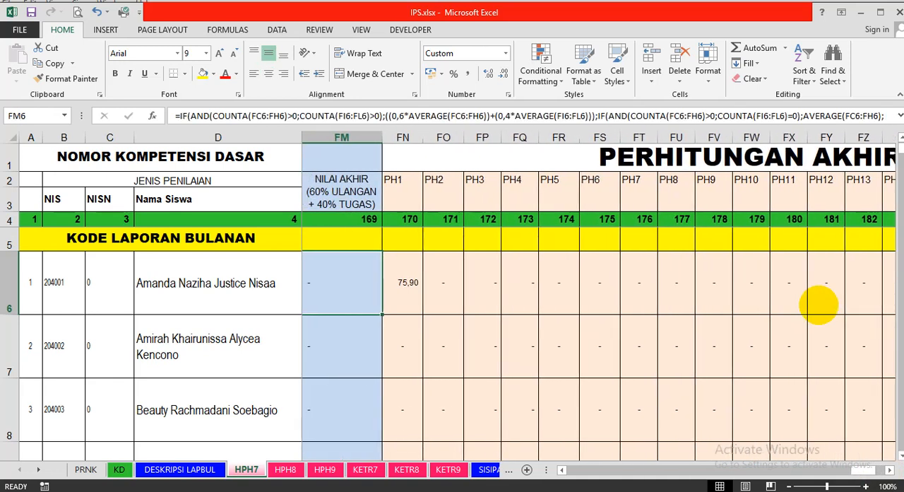
{"action": "key", "text": "Right"}
{"action": "key", "text": "Right"}
{"action": "key", "text": "Right"}
{"action": "key", "text": "Right"}
{"action": "key", "text": "Right"}
{"action": "key", "text": "Right"}
{"action": "key", "text": "Right"}
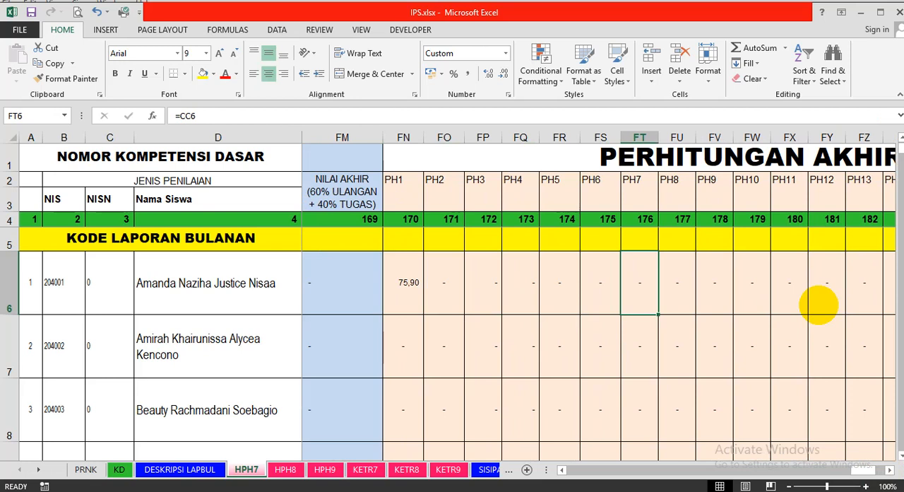
{"action": "key", "text": "Left"}
{"action": "key", "text": "Left"}
{"action": "key", "text": "Left"}
{"action": "key", "text": "Left"}
{"action": "key", "text": "Left"}
{"action": "key", "text": "Left"}
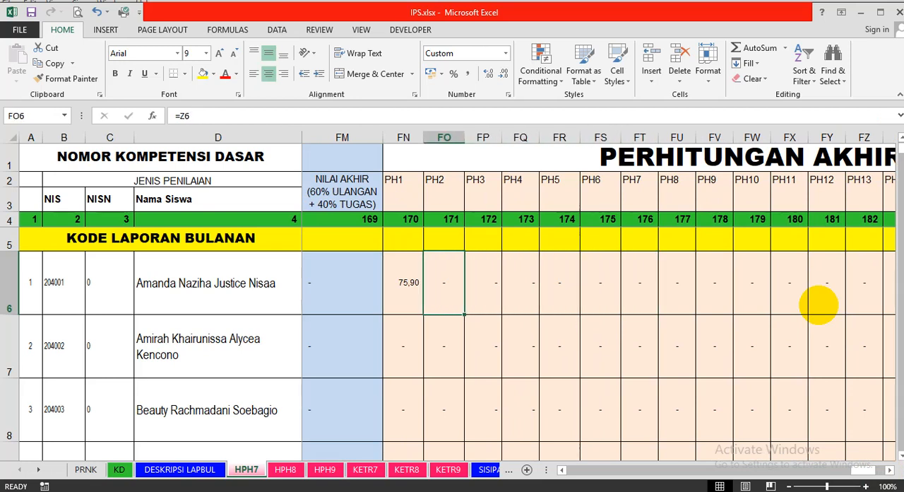
{"action": "key", "text": "Right"}
{"action": "key", "text": "Left"}
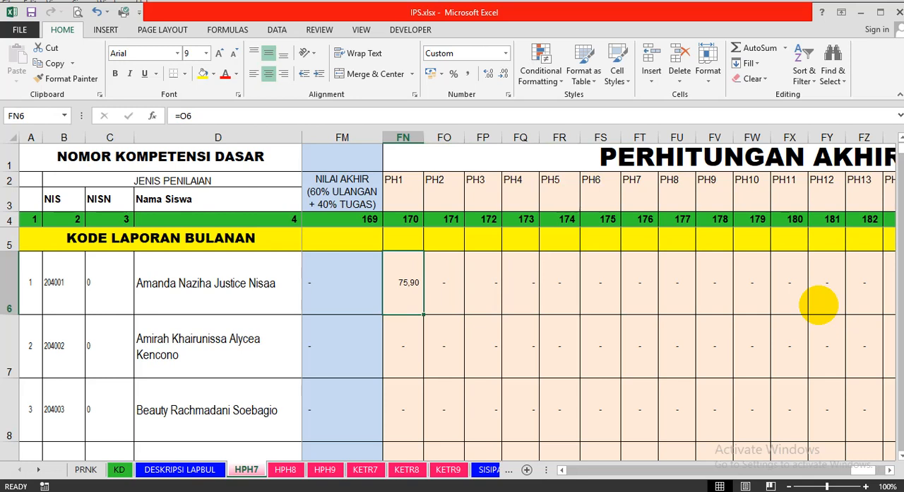
{"action": "key", "text": "Right"}
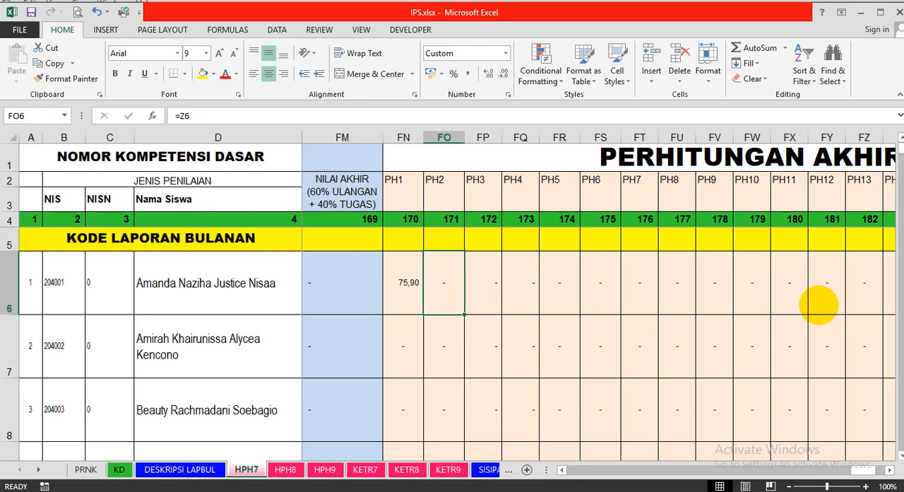
{"action": "key", "text": "Right"}
{"action": "key", "text": "Right"}
{"action": "key", "text": "Right"}
{"action": "key", "text": "Right"}
{"action": "key", "text": "Right"}
{"action": "key", "text": "Right"}
{"action": "key", "text": "Right"}
{"action": "key", "text": "Right"}
{"action": "key", "text": "Right"}
{"action": "key", "text": "Right"}
{"action": "key", "text": "Right"}
{"action": "key", "text": "Right"}
{"action": "key", "text": "Right"}
{"action": "key", "text": "Right"}
{"action": "key", "text": "Right"}
{"action": "key", "text": "Right"}
{"action": "key", "text": "Right"}
{"action": "key", "text": "Right"}
{"action": "key", "text": "Right"}
{"action": "key", "text": "Right"}
{"action": "key", "text": "Left"}
{"action": "key", "text": "Left"}
{"action": "key", "text": "Left"}
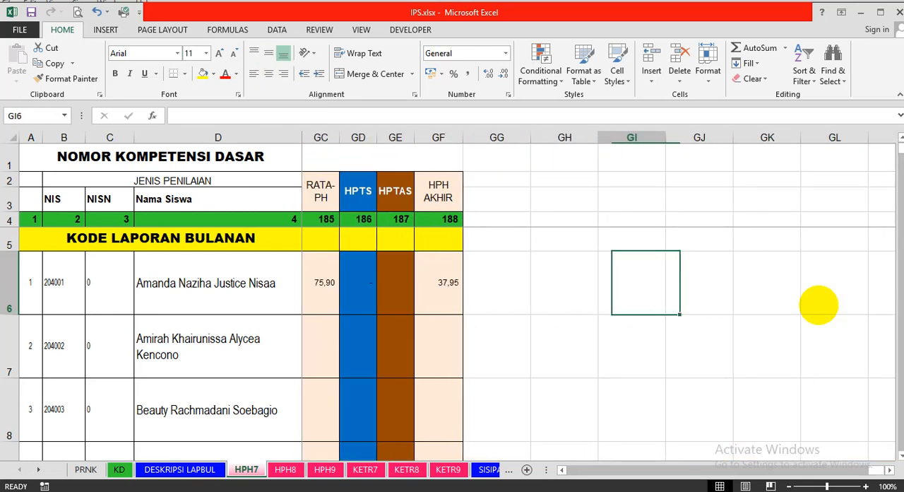
Examine how the first student's HPH AKHIR formula weights RATA-PH, HPTS and HPTAS.
{"action": "key", "text": "Left"}
{"action": "key", "text": "Left"}
{"action": "key", "text": "Left"}
{"action": "key", "text": "Left"}
{"action": "key", "text": "Right"}
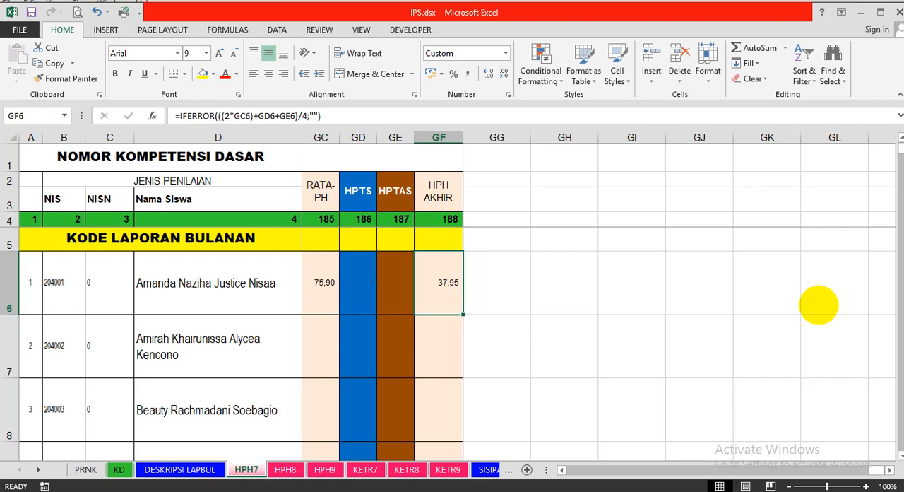
{"action": "key", "text": "Up"}
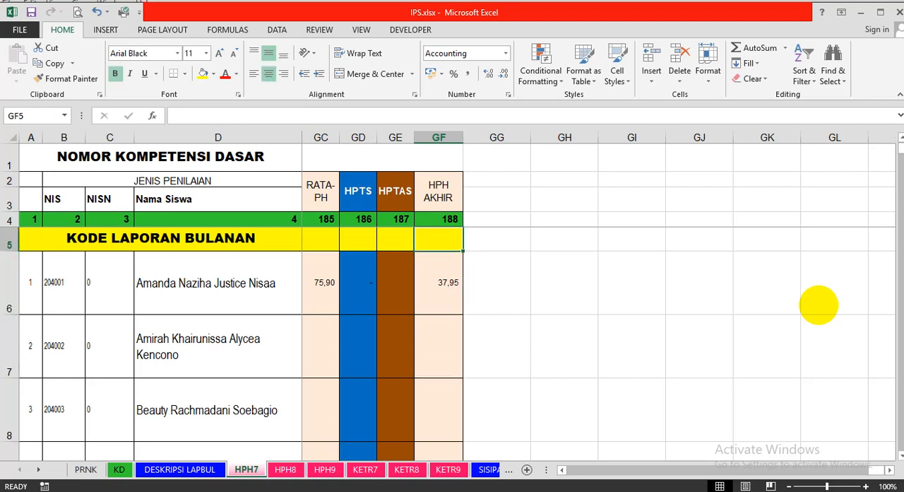
{"action": "key", "text": "Down"}
{"action": "key", "text": "Up"}
{"action": "key", "text": "Down"}
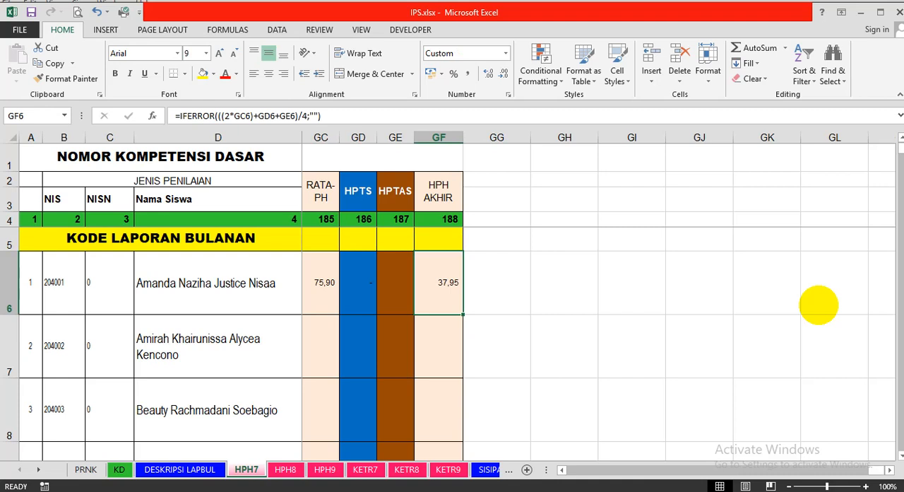
Check the first student's HPTS formula and the cell references behind PH11, PH12 and PH13.
{"action": "key", "text": "Left"}
{"action": "key", "text": "Left"}
{"action": "key", "text": "Left"}
{"action": "key", "text": "Left"}
{"action": "key", "text": "Left"}
{"action": "key", "text": "Left"}
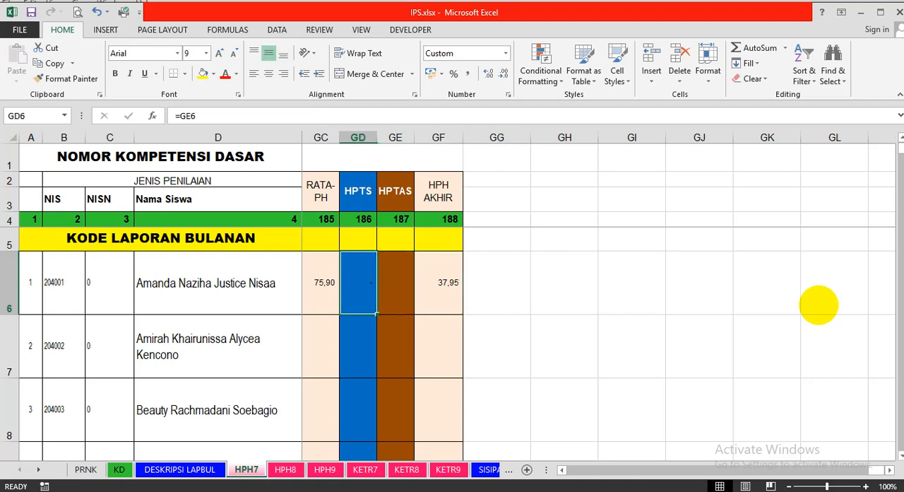
{"action": "key", "text": "Left"}
{"action": "key", "text": "Left"}
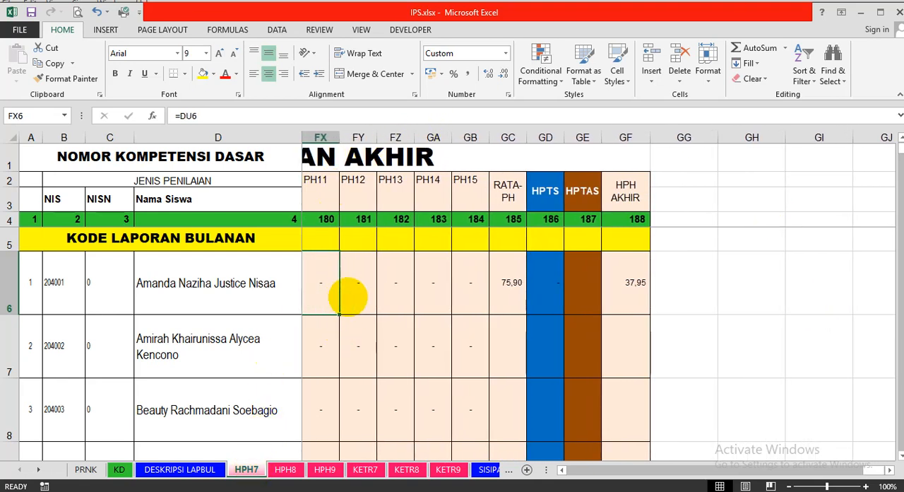
{"action": "left_click", "coordinate": [349, 296]}
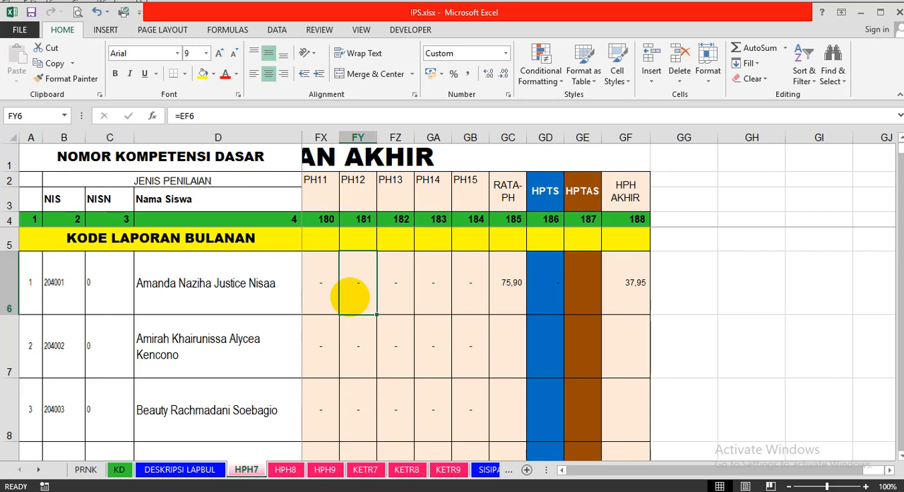
{"action": "key", "text": "Right"}
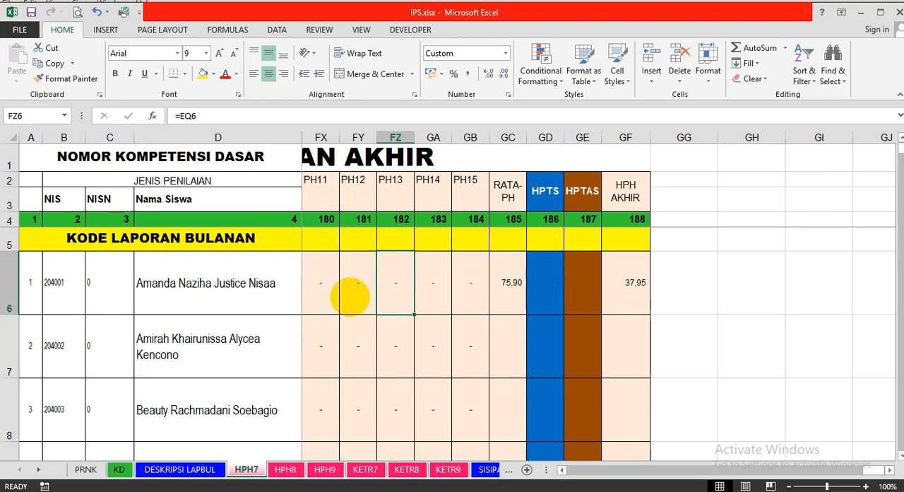
Select the class 7 description cell for the Ganjil period on the DESKRIPSI LAPBUL sheet.
{"action": "left_click", "coordinate": [119, 469]}
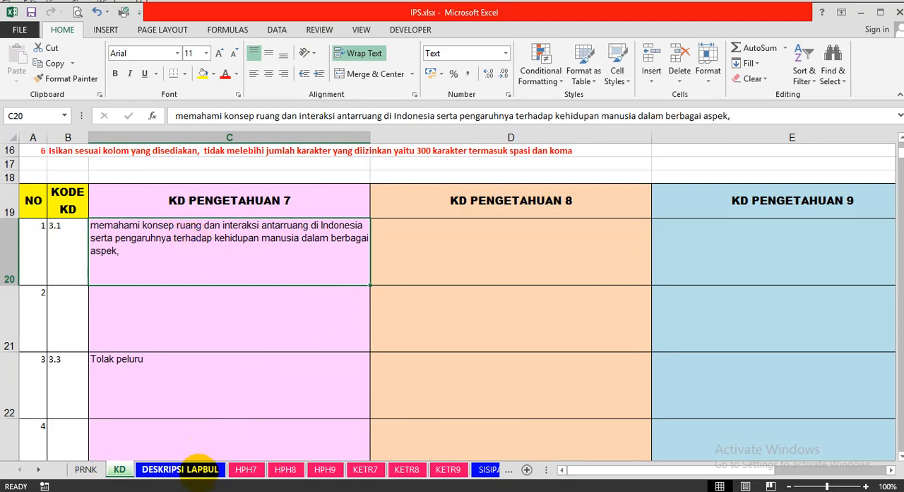
{"action": "left_click", "coordinate": [200, 466]}
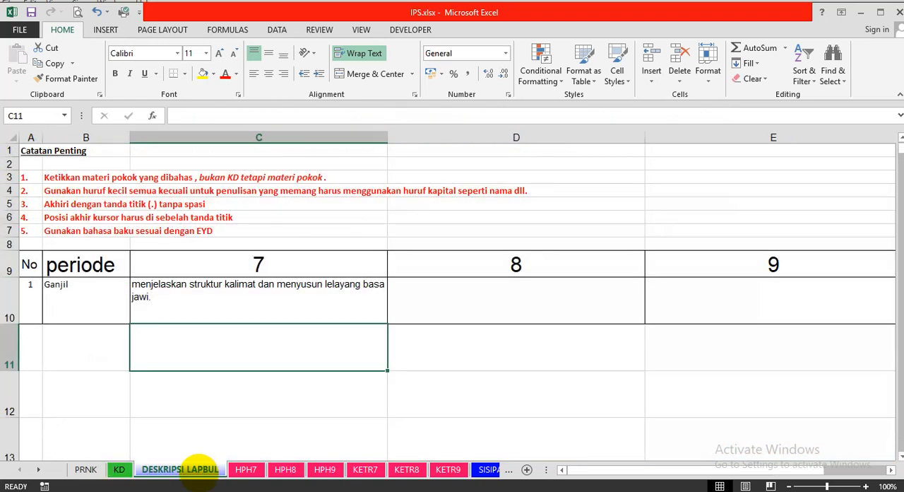
{"action": "left_click", "coordinate": [244, 306]}
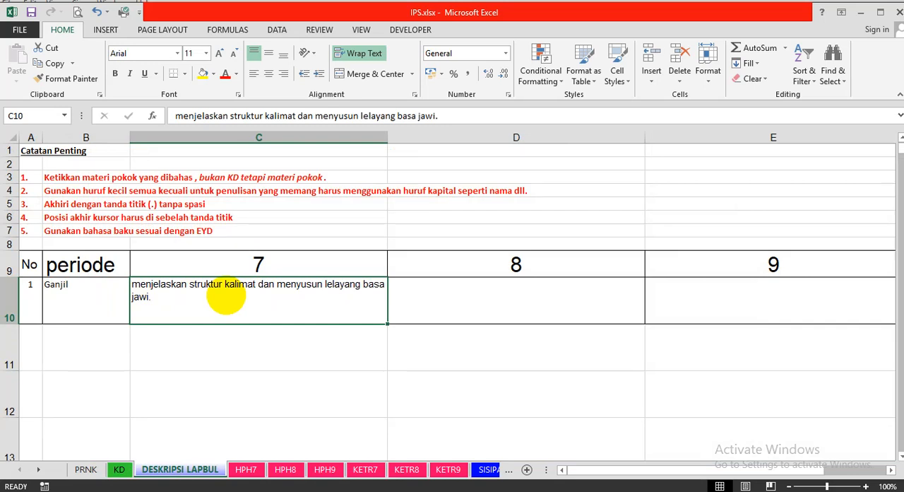
{"action": "type", "text": "mengal"}
{"action": "key", "text": "BackSpace"}
{"action": "key", "text": "BackSpace"}
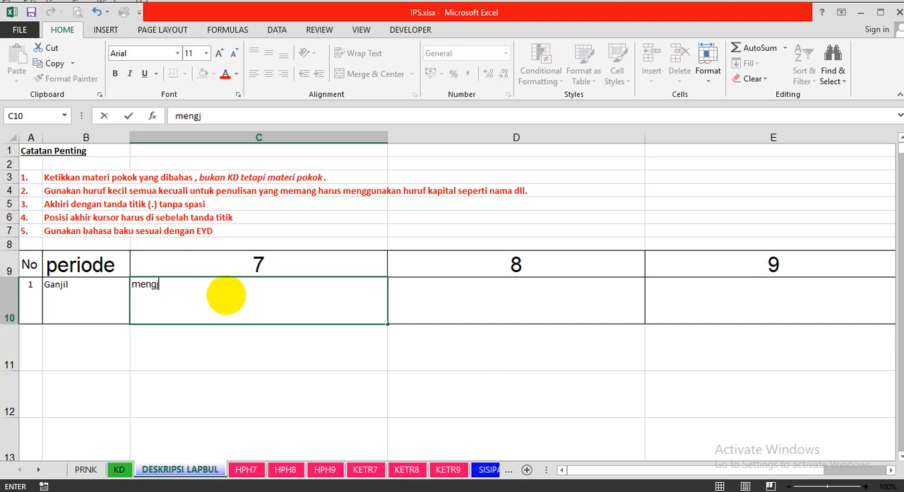
{"action": "key", "text": "BackSpace"}
{"action": "key", "text": "BackSpace"}
{"action": "key", "text": "BackSpace"}
{"action": "key", "text": "BackSpace"}
Replace the class 7 Ganjil description with "konsep ruang dan interaksi antarruang, peta, letak dan luas Indonesia, sumber daya alam Indonesia, demografi Indonesia".
{"action": "type", "text": "konsep rua"}
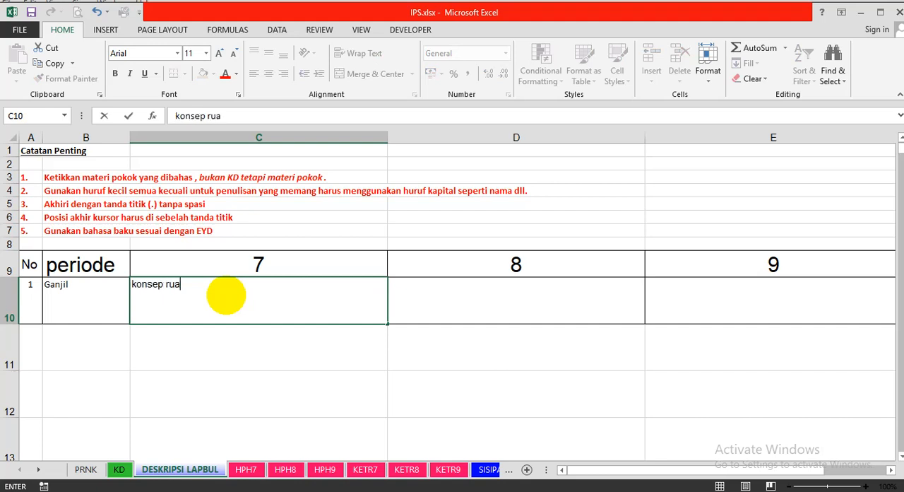
{"action": "type", "text": "ng dan interaksi "}
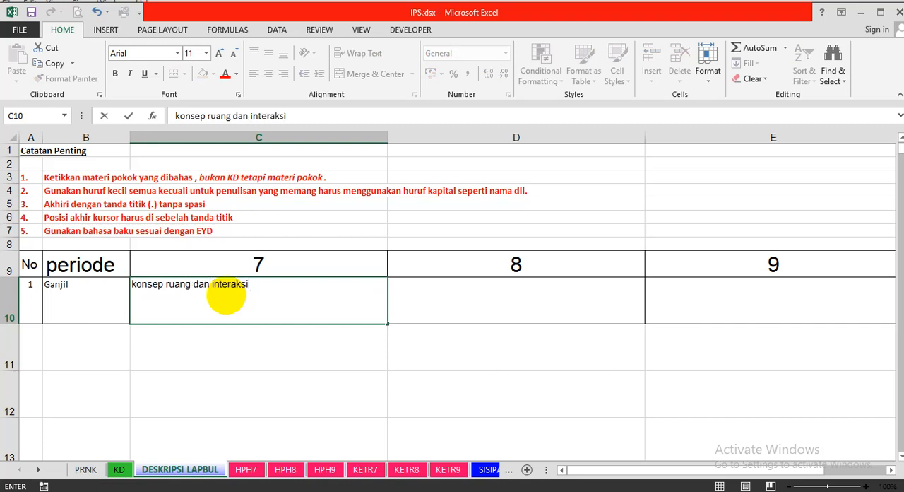
{"action": "type", "text": "antarruan"}
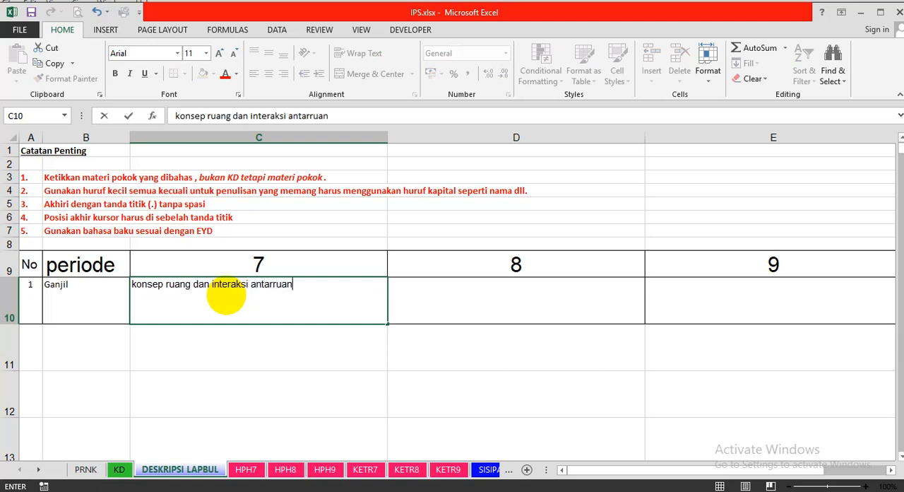
{"action": "type", "text": "g, peta, letak dan lu"}
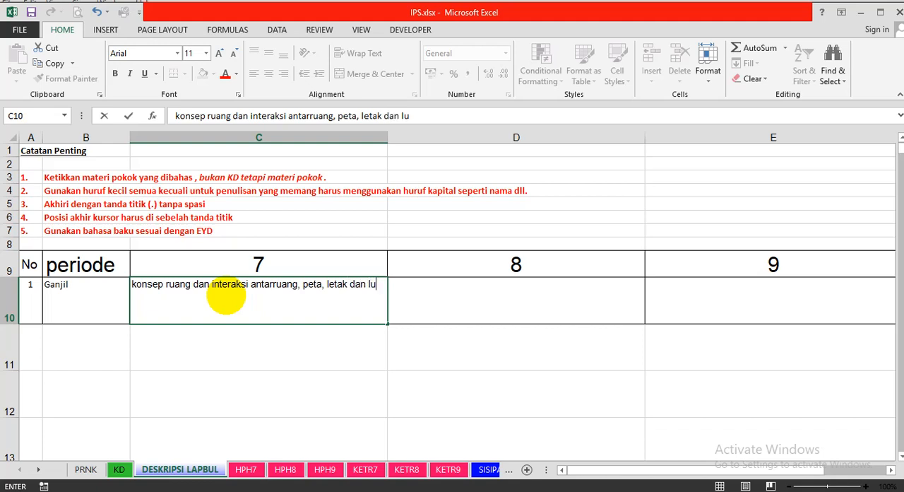
{"action": "type", "text": "as Indon"}
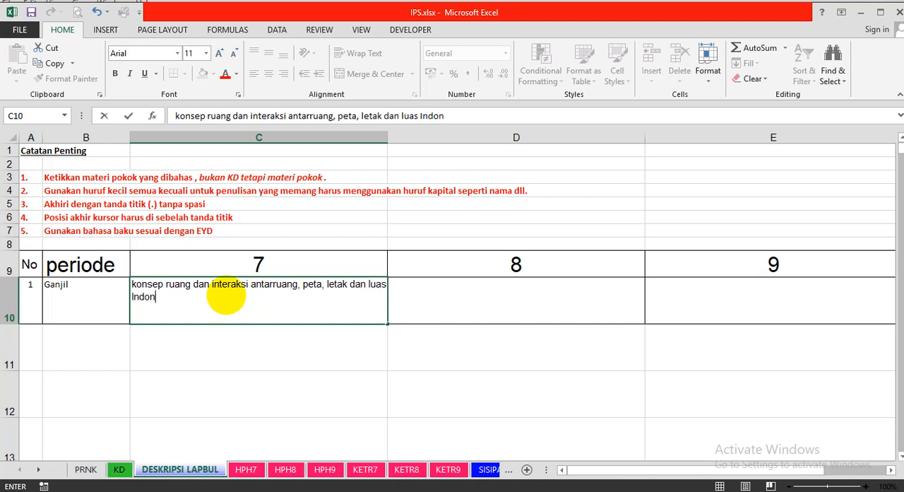
{"action": "type", "text": "esia, sumber"}
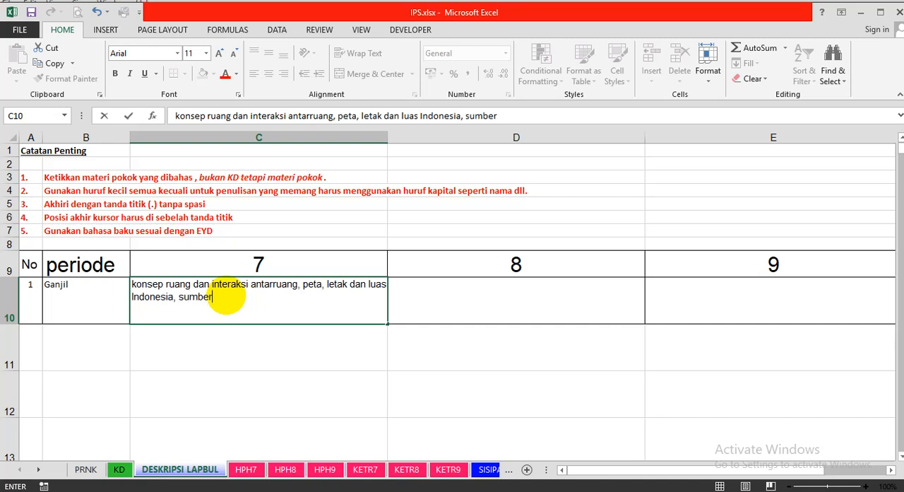
{"action": "type", "text": " daya alam "}
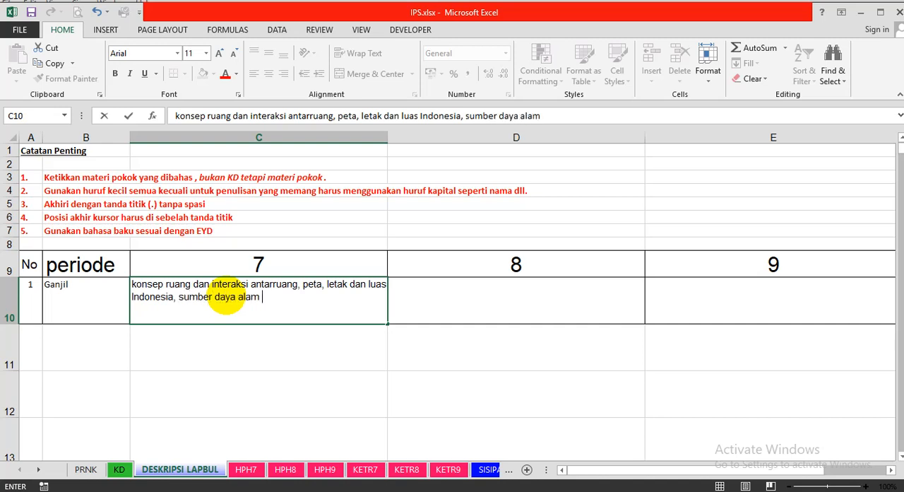
{"action": "type", "text": "Indonesia, "}
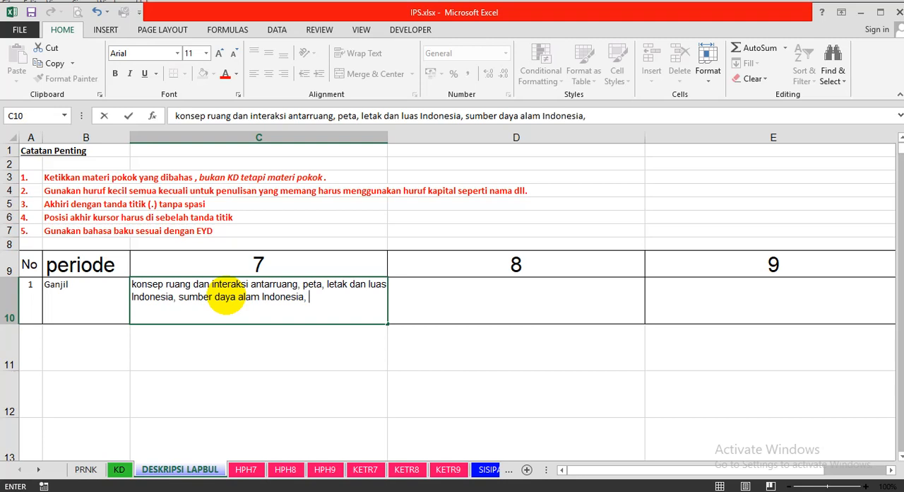
{"action": "type", "text": "k"}
{"action": "key", "text": "BackSpace"}
{"action": "type", "text": "demografi Indon"}
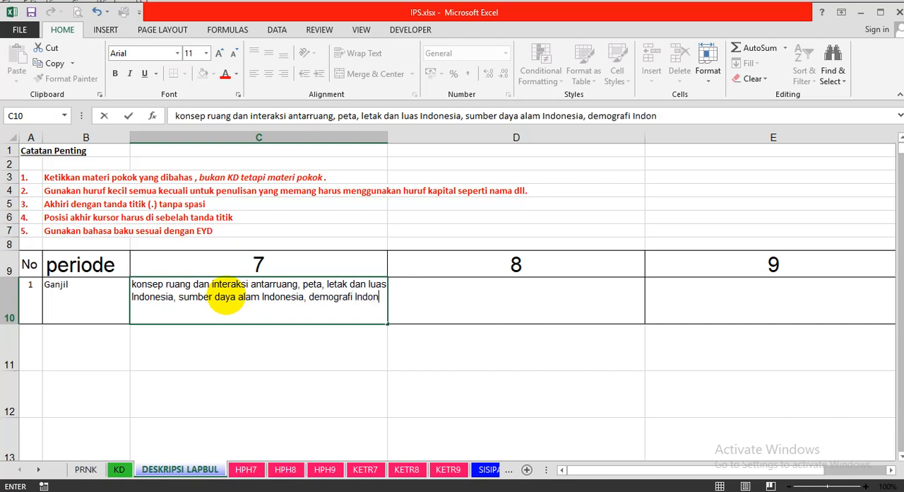
{"action": "type", "text": "esia"}
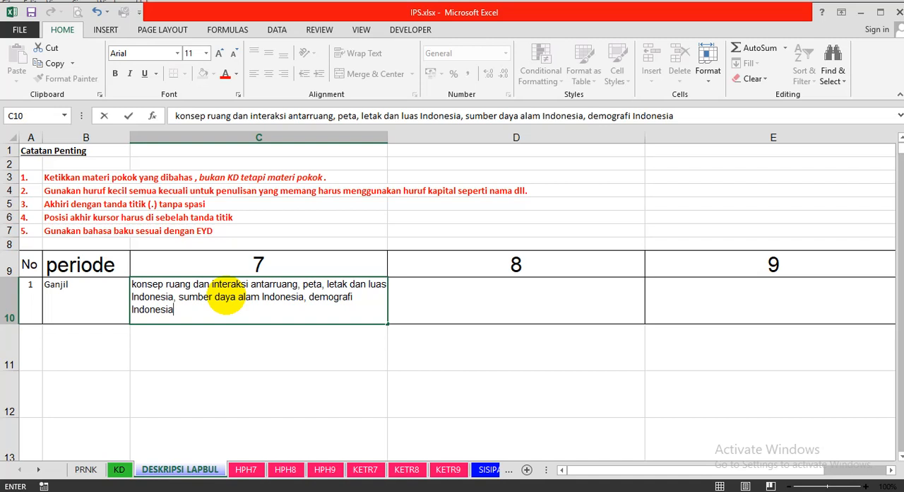
{"action": "key", "text": "Return"}
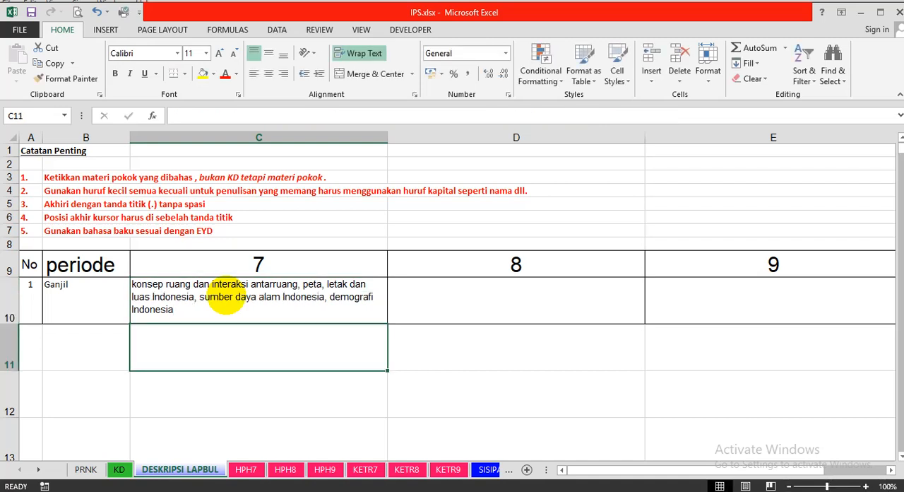
Review the Catatan Penting rules on DESKRIPSI LAPBUL and compare the class 7 Ganjil description with the competency on the KD sheet.
{"action": "left_click", "coordinate": [119, 469]}
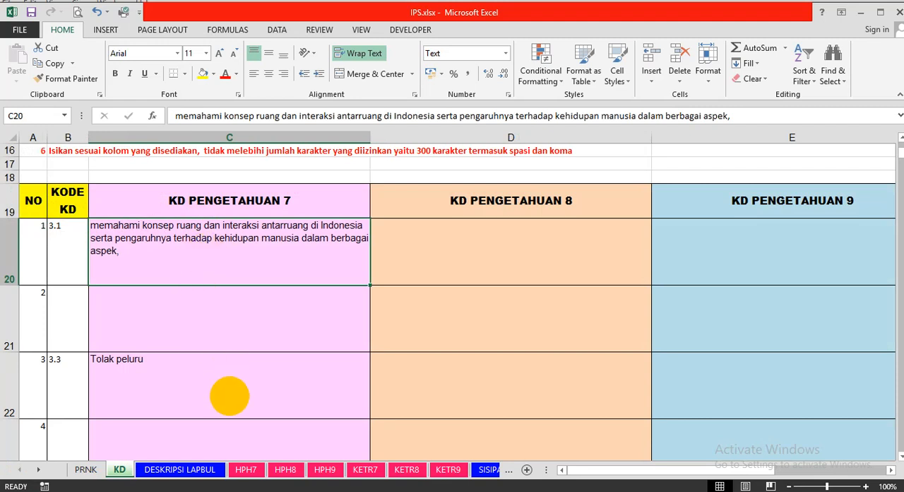
{"action": "left_click", "coordinate": [190, 469]}
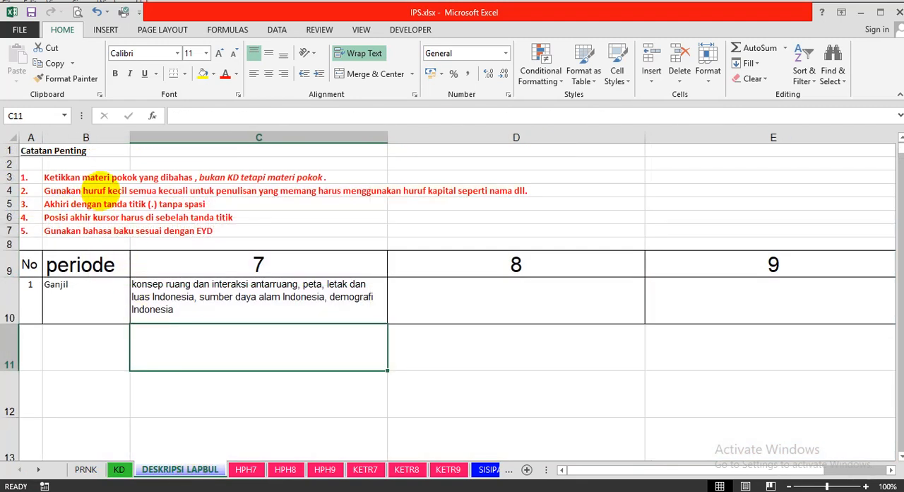
{"action": "left_click", "coordinate": [61, 176]}
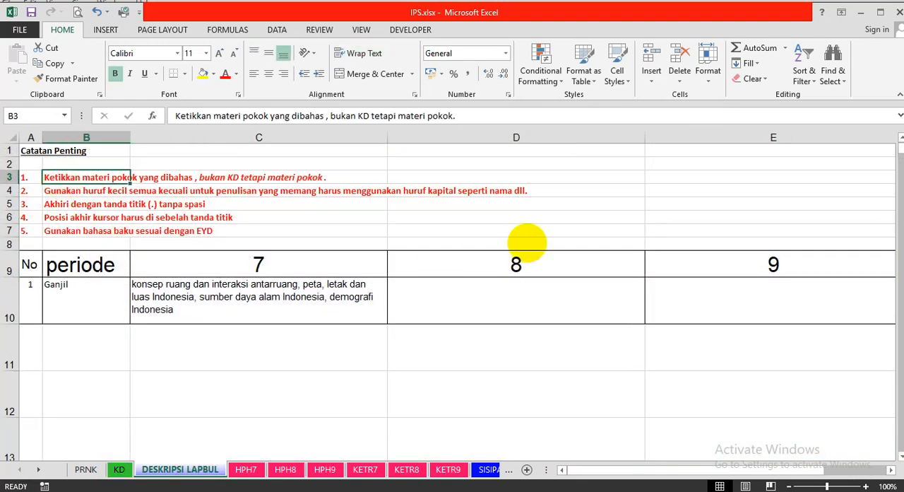
{"action": "key", "text": "Down"}
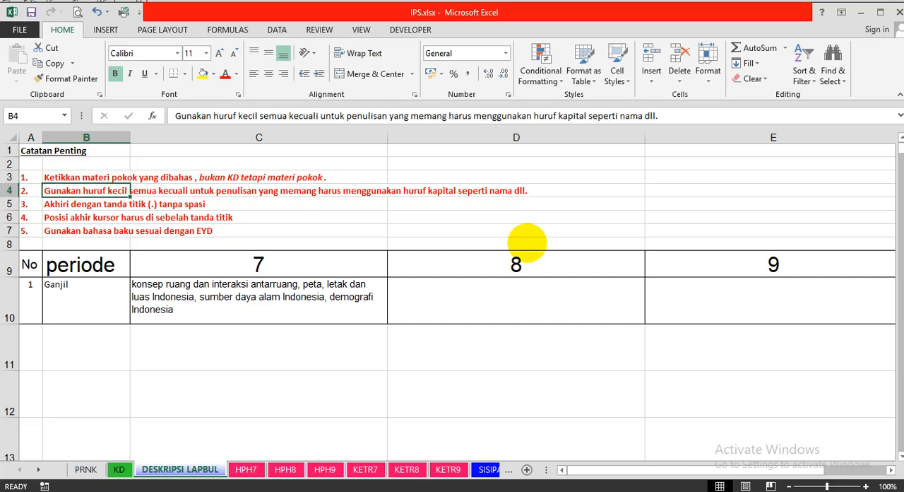
{"action": "key", "text": "Down"}
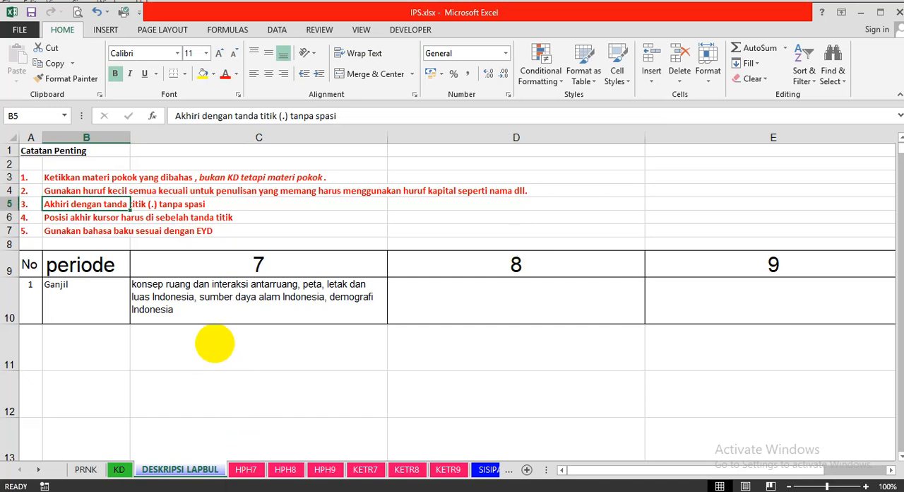
{"action": "left_click", "coordinate": [120, 468]}
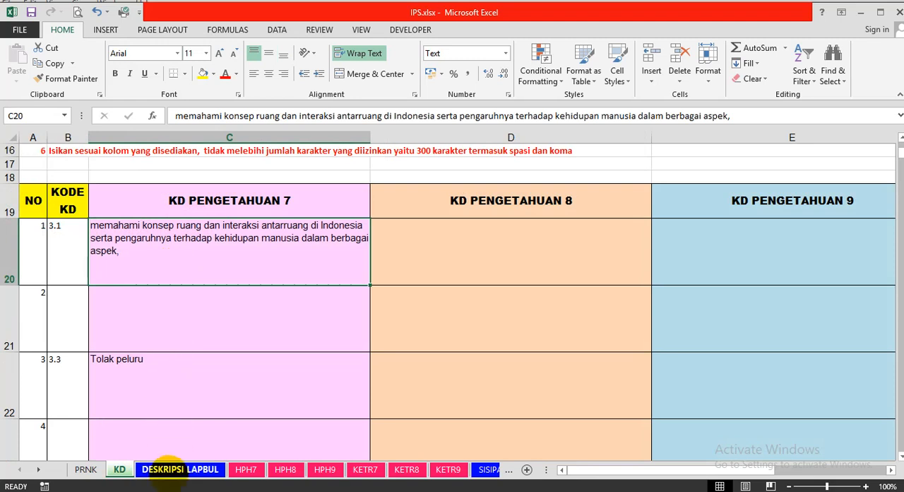
{"action": "left_click", "coordinate": [168, 468]}
{"action": "left_click", "coordinate": [161, 307]}
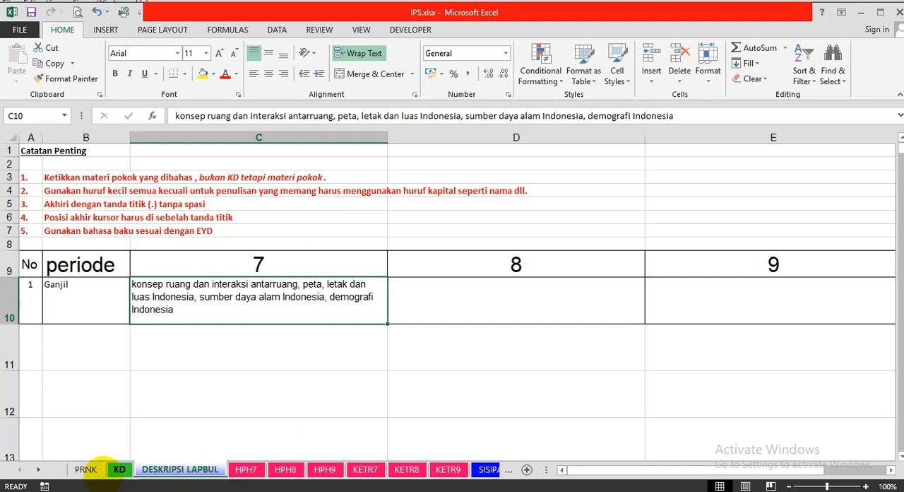
Open the SISIPAN sheet and check the formulas behind the first student's UH4 and UH1 scores.
{"action": "left_click", "coordinate": [38, 469]}
{"action": "left_click", "coordinate": [38, 469]}
{"action": "left_click", "coordinate": [38, 469]}
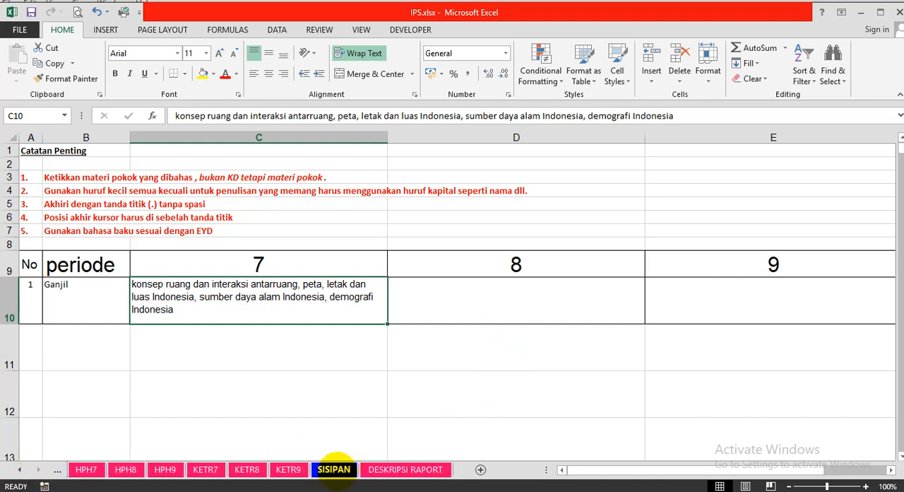
{"action": "left_click", "coordinate": [335, 469]}
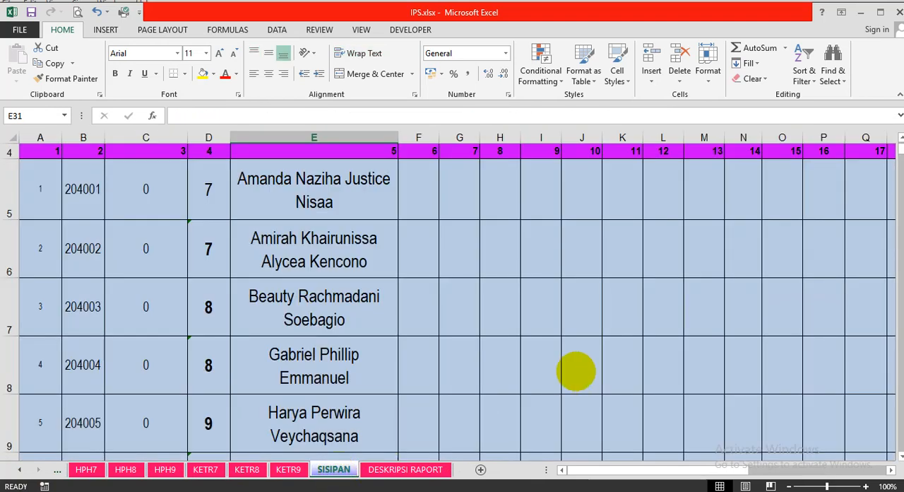
{"action": "scroll", "coordinate": [576, 371], "scroll_direction": "up", "scroll_amount": 1}
{"action": "left_click", "coordinate": [522, 250]}
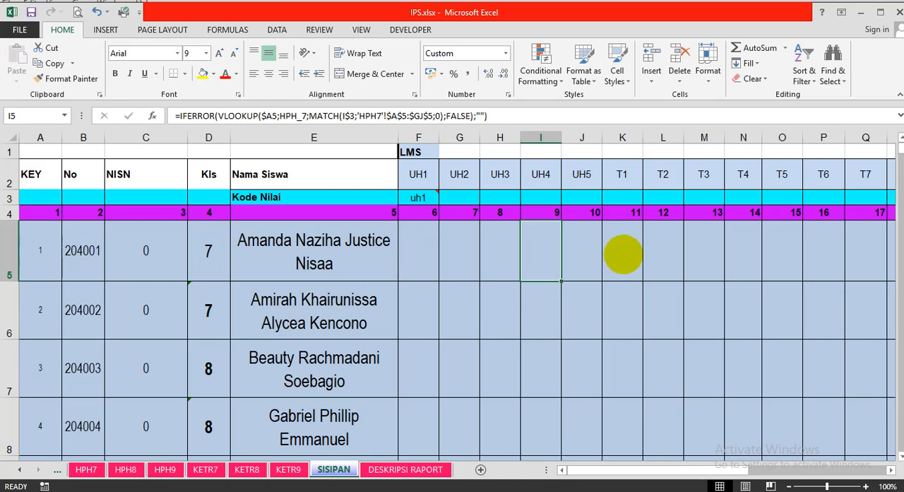
{"action": "left_click", "coordinate": [422, 264]}
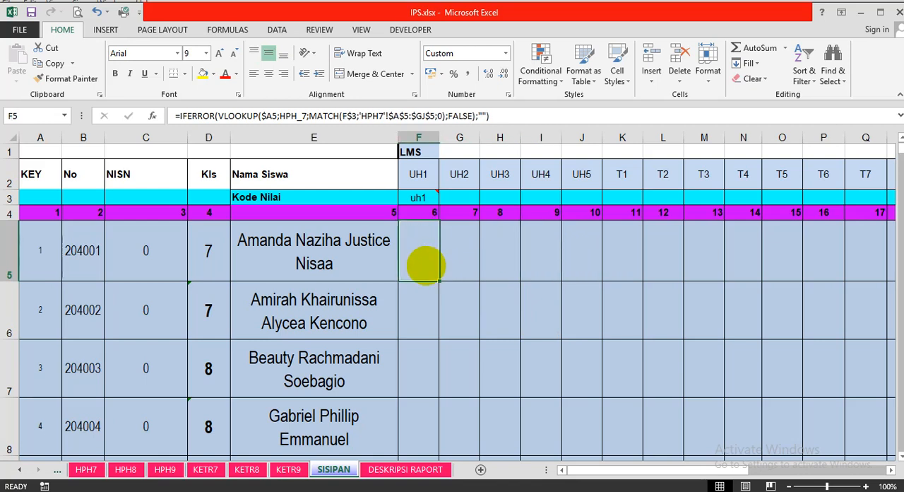
Review the SISIPAN column headings from UH1 through the T and K columns up to NILAI HARIAN TENGAH SEMESTER.
{"action": "key", "text": "Up"}
{"action": "key", "text": "Up"}
{"action": "key", "text": "Up"}
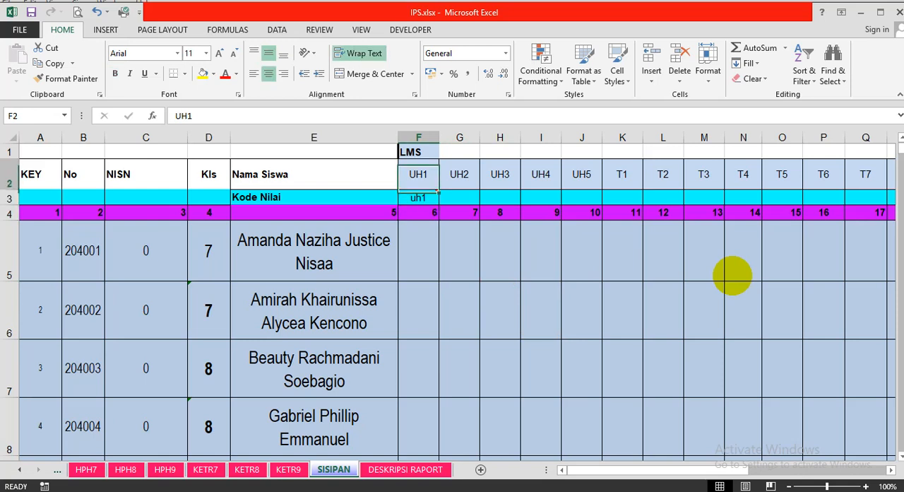
{"action": "key", "text": "Right"}
{"action": "key", "text": "Right"}
{"action": "key", "text": "Right"}
{"action": "key", "text": "Right"}
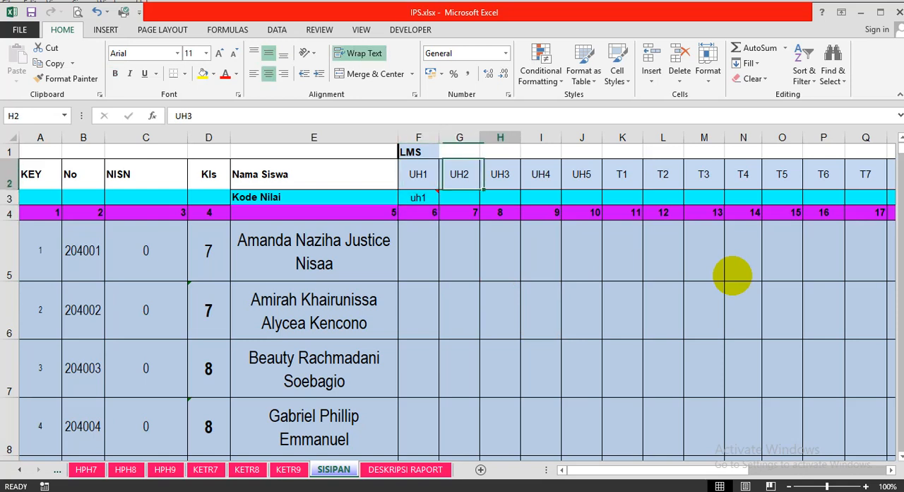
{"action": "key", "text": "Right"}
{"action": "key", "text": "Right"}
{"action": "key", "text": "Right"}
{"action": "key", "text": "Right"}
{"action": "key", "text": "Right"}
{"action": "key", "text": "Right"}
{"action": "key", "text": "Right"}
{"action": "key", "text": "Right"}
{"action": "key", "text": "Right"}
{"action": "key", "text": "Right"}
{"action": "key", "text": "Right"}
{"action": "key", "text": "Right"}
{"action": "key", "text": "Right"}
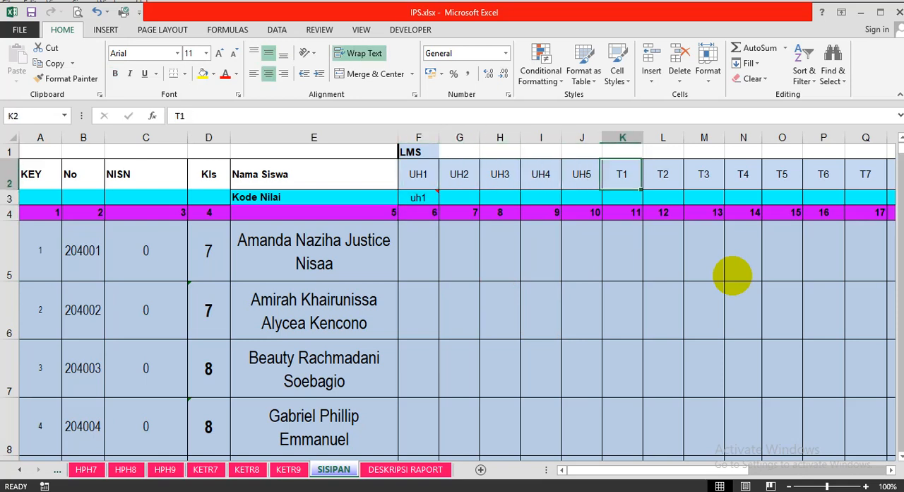
{"action": "key", "text": "Left"}
{"action": "key", "text": "Left"}
{"action": "key", "text": "Left"}
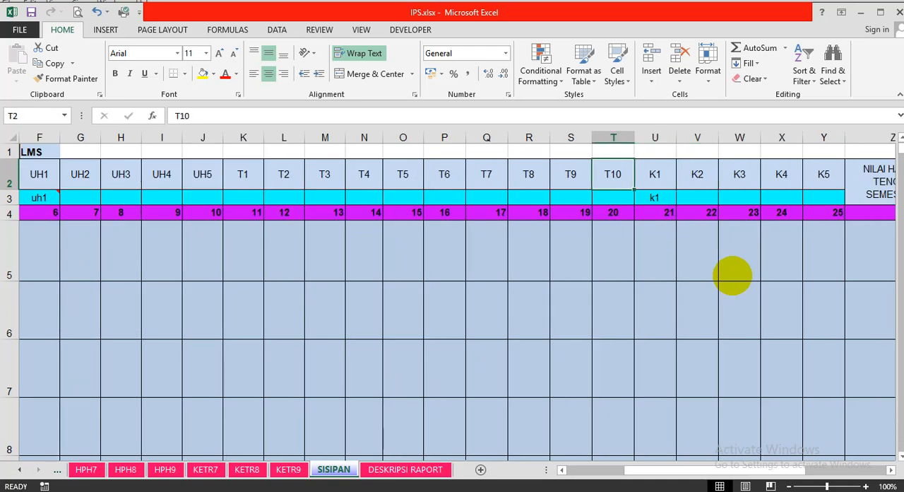
{"action": "key", "text": "Right"}
{"action": "key", "text": "Right"}
{"action": "key", "text": "Right"}
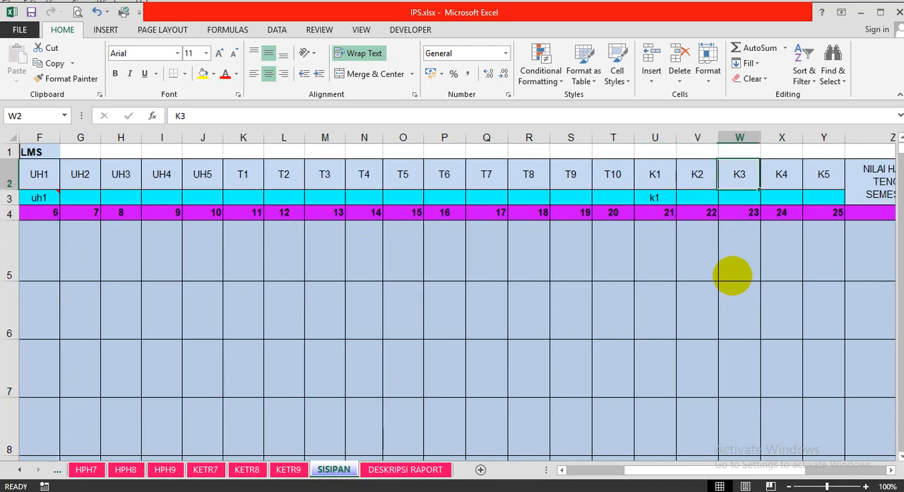
{"action": "key", "text": "Right"}
{"action": "key", "text": "Right"}
{"action": "key", "text": "Right"}
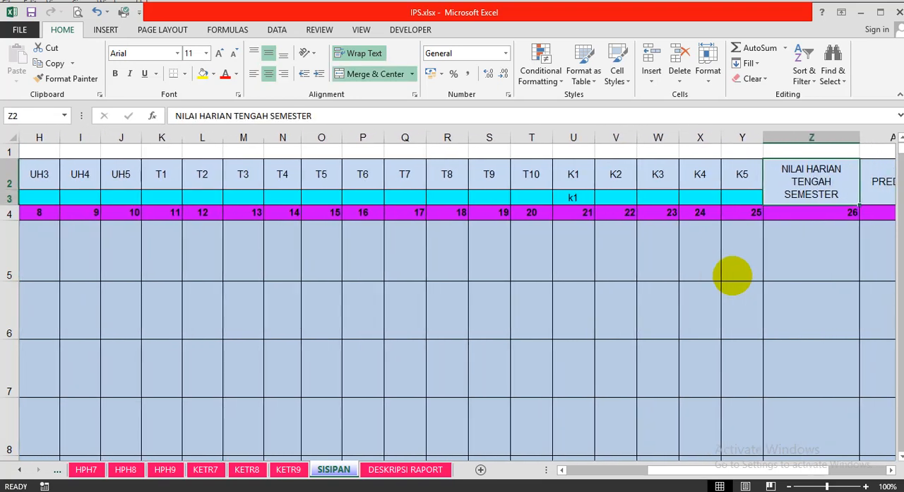
Examine the first student's formulas for NILAI HARIAN TENGAH SEMESTER, PREDIKAT and DESKRIPSI RAPORT SISIPAN.
{"action": "key", "text": "Down"}
{"action": "key", "text": "Down"}
{"action": "key", "text": "Down"}
{"action": "key", "text": "Up"}
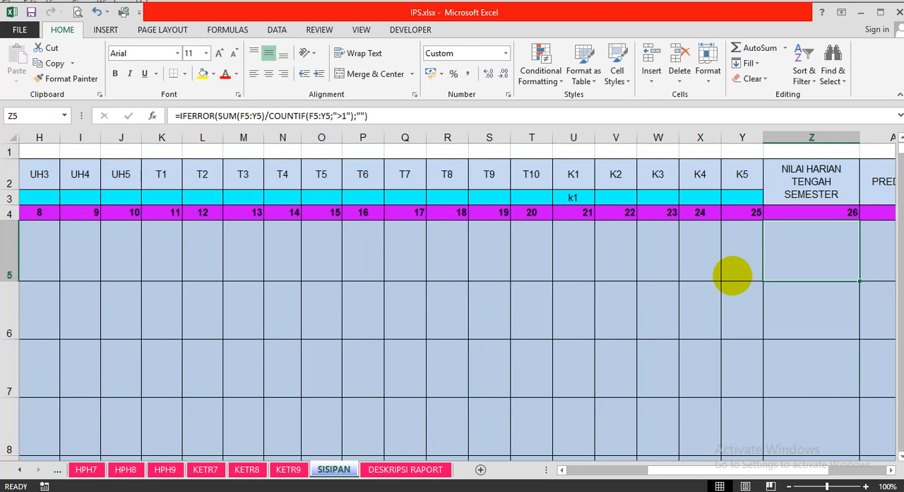
{"action": "key", "text": "Right"}
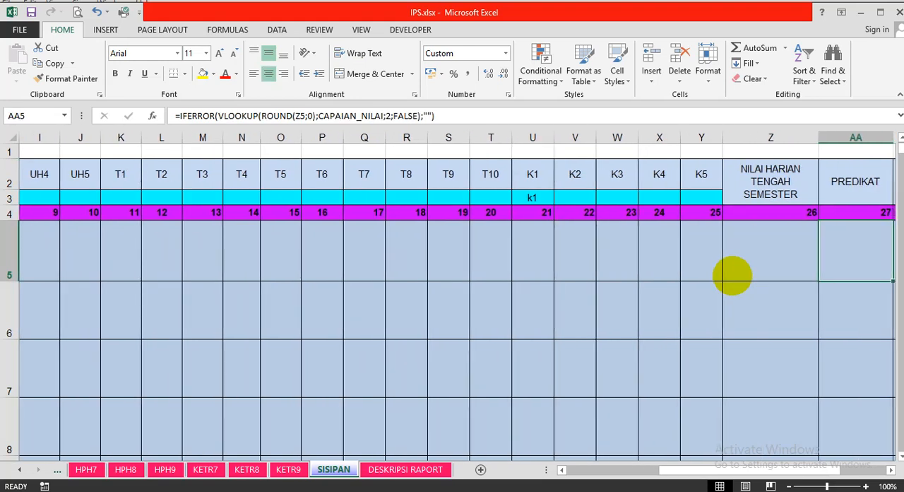
{"action": "key", "text": "Right"}
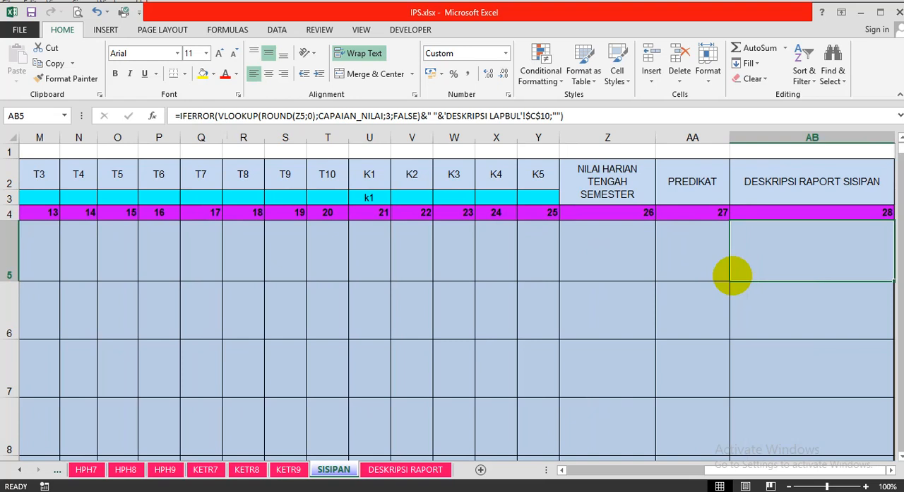
{"action": "key", "text": "Up"}
{"action": "key", "text": "Up"}
{"action": "key", "text": "Up"}
{"action": "key", "text": "Down"}
{"action": "key", "text": "Down"}
{"action": "key", "text": "Down"}
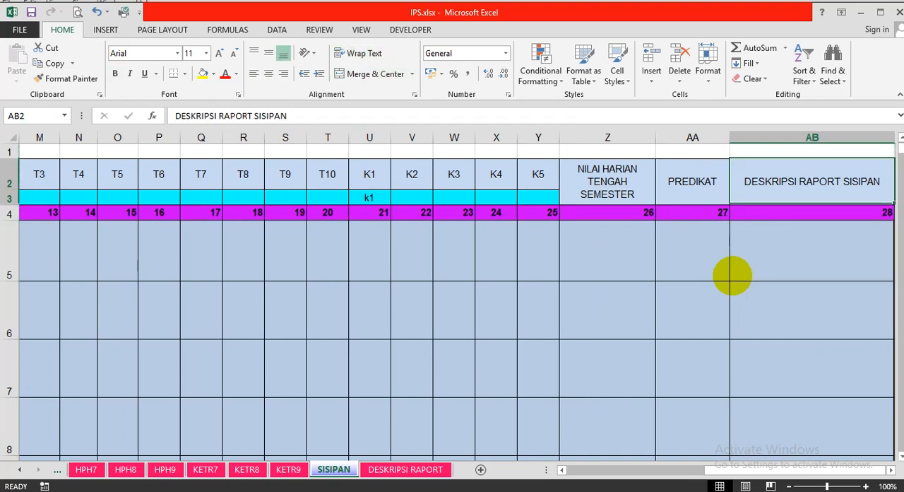
Check how the UH1 score formula uses the Kode Nilai row, and read the note attached to the UH1 code.
{"action": "key", "text": "Left"}
{"action": "key", "text": "Left"}
{"action": "key", "text": "Left"}
{"action": "key", "text": "Left"}
{"action": "key", "text": "Left"}
{"action": "key", "text": "Left"}
{"action": "key", "text": "Left"}
{"action": "key", "text": "Left"}
{"action": "key", "text": "Left"}
{"action": "key", "text": "Left"}
{"action": "key", "text": "Left"}
{"action": "key", "text": "Left"}
{"action": "key", "text": "Left"}
{"action": "key", "text": "Left"}
{"action": "key", "text": "Left"}
{"action": "key", "text": "Left"}
{"action": "key", "text": "Left"}
{"action": "key", "text": "Left"}
{"action": "key", "text": "Left"}
{"action": "key", "text": "Left"}
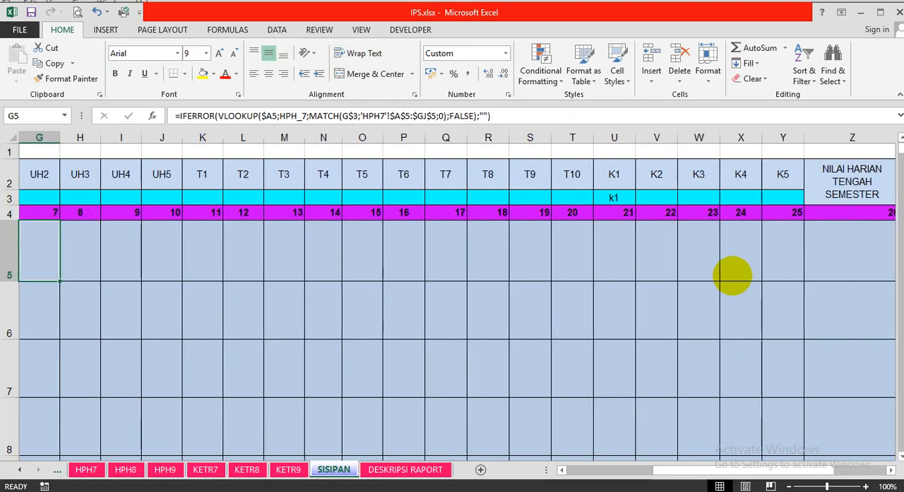
{"action": "key", "text": "Left"}
{"action": "key", "text": "Left"}
{"action": "key", "text": "Right"}
{"action": "key", "text": "Right"}
{"action": "key", "text": "Right"}
{"action": "key", "text": "Right"}
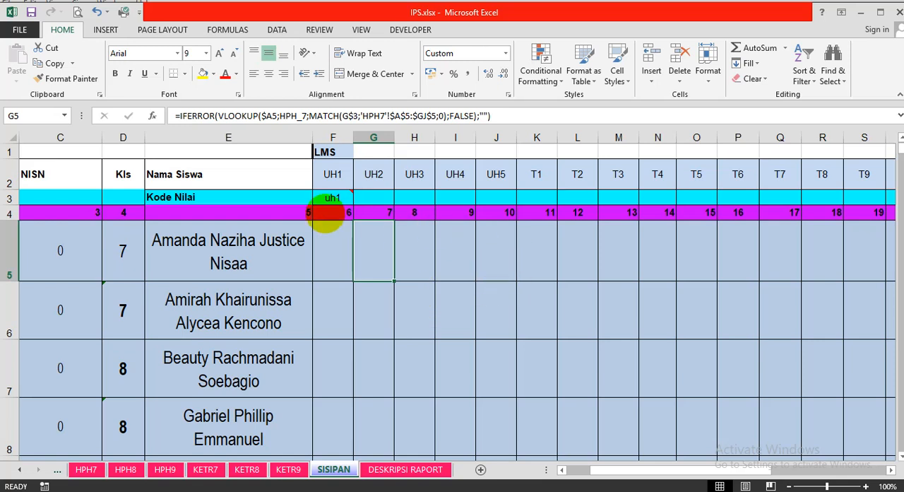
{"action": "left_click", "coordinate": [333, 244]}
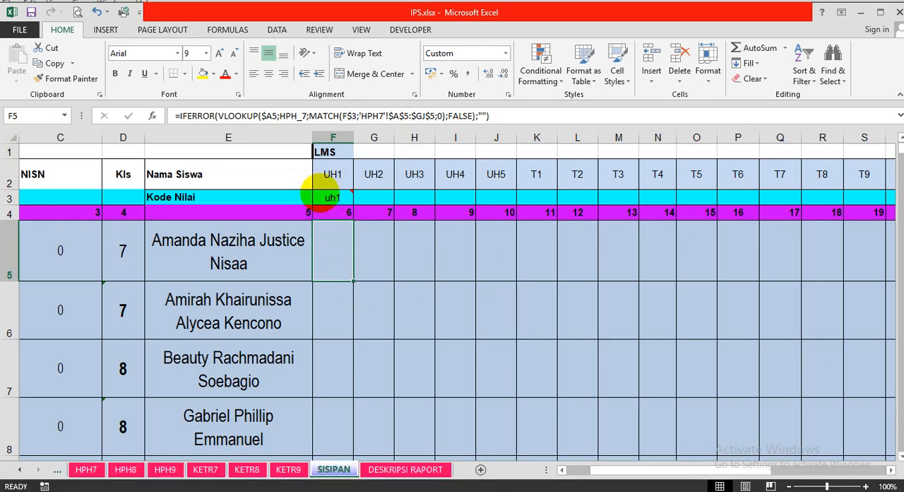
{"action": "left_click", "coordinate": [332, 198]}
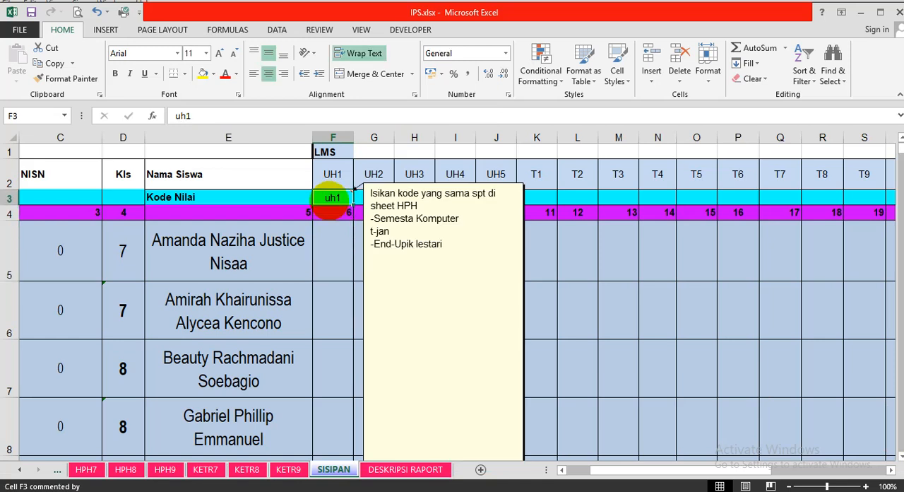
{"action": "left_click", "coordinate": [728, 311]}
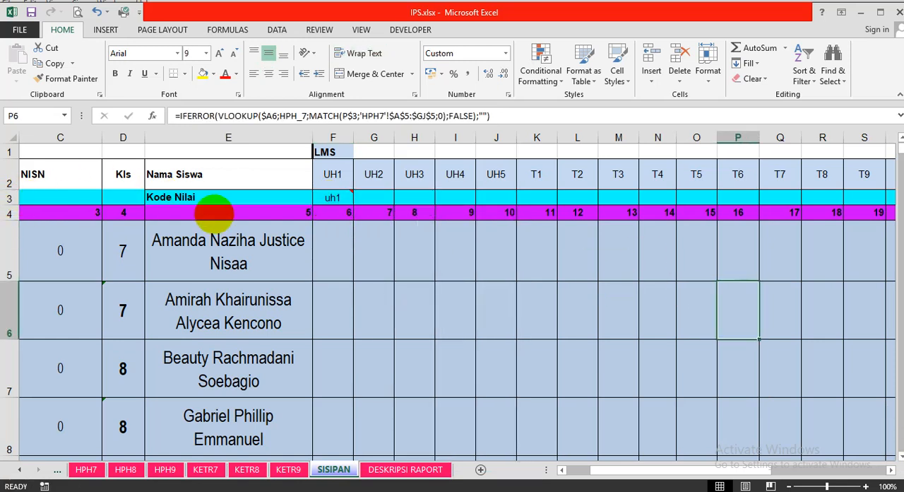
{"action": "left_click", "coordinate": [682, 332]}
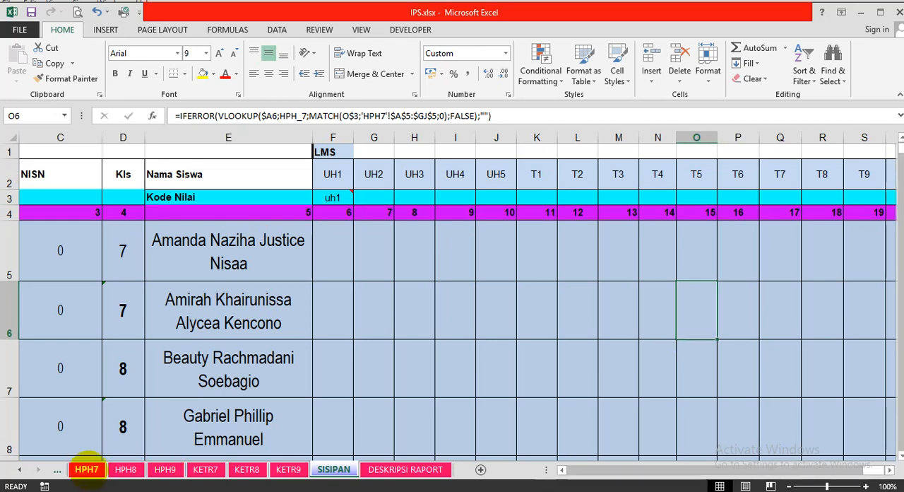
Enter uh1 as the KODE LAPORAN BULANAN for the first ULANGAN column of competency 1 on the HPH7 sheet.
{"action": "left_click", "coordinate": [87, 469]}
{"action": "left_click_drag", "start_coordinate": [867, 469], "coordinate": [480, 459]}
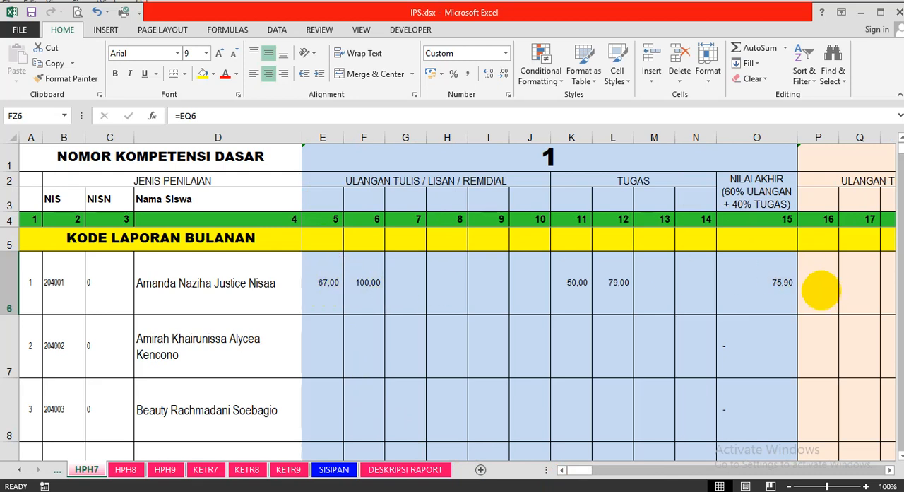
{"action": "left_click", "coordinate": [820, 284]}
{"action": "key", "text": "Left"}
{"action": "key", "text": "Left"}
{"action": "key", "text": "Left"}
{"action": "key", "text": "Left"}
{"action": "key", "text": "Left"}
{"action": "key", "text": "Left"}
{"action": "key", "text": "Left"}
{"action": "key", "text": "Left"}
{"action": "key", "text": "Left"}
{"action": "key", "text": "Left"}
{"action": "key", "text": "Left"}
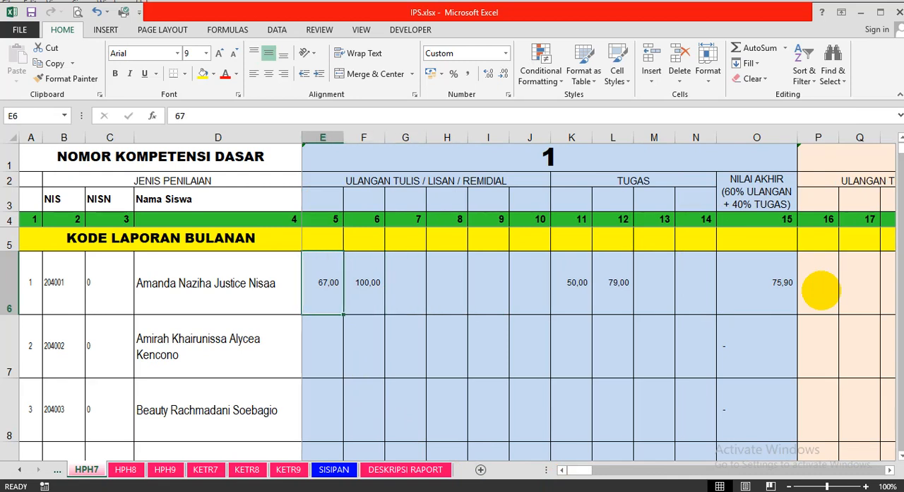
{"action": "key", "text": "Right"}
{"action": "key", "text": "Up"}
{"action": "key", "text": "Left"}
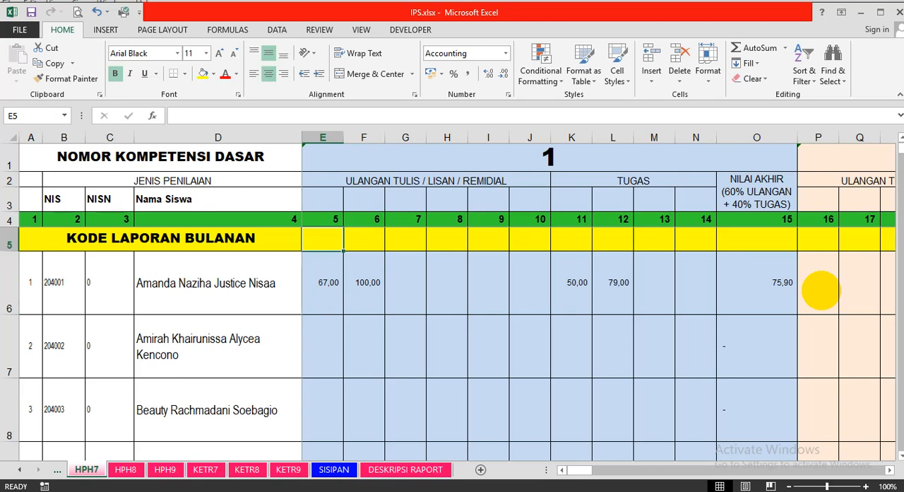
{"action": "type", "text": "uh"}
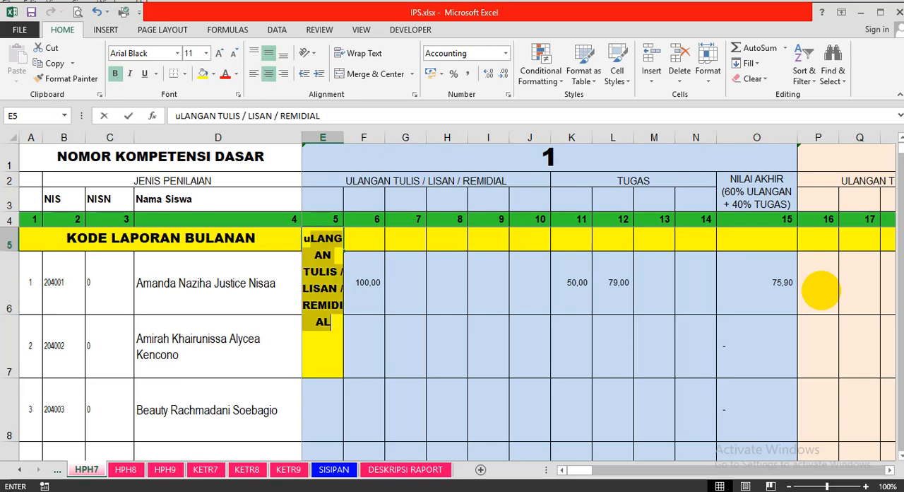
{"action": "type", "text": "1"}
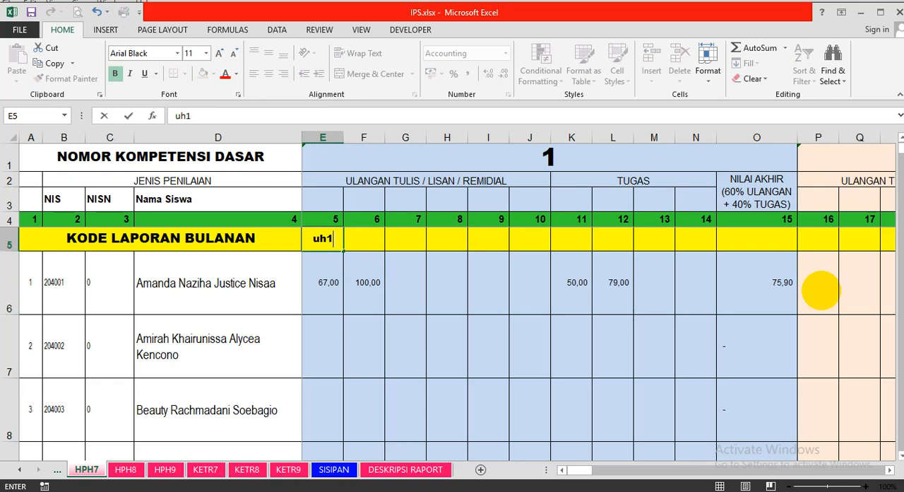
{"action": "key", "text": "Return"}
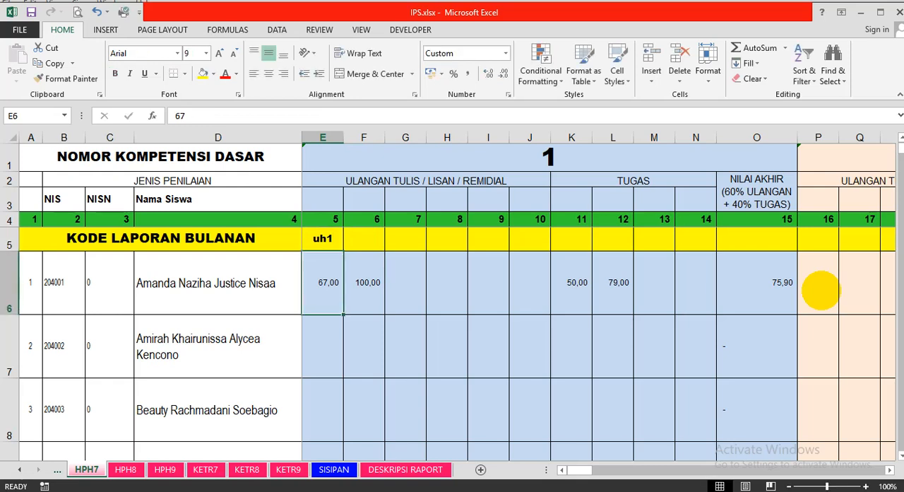
{"action": "key", "text": "Return"}
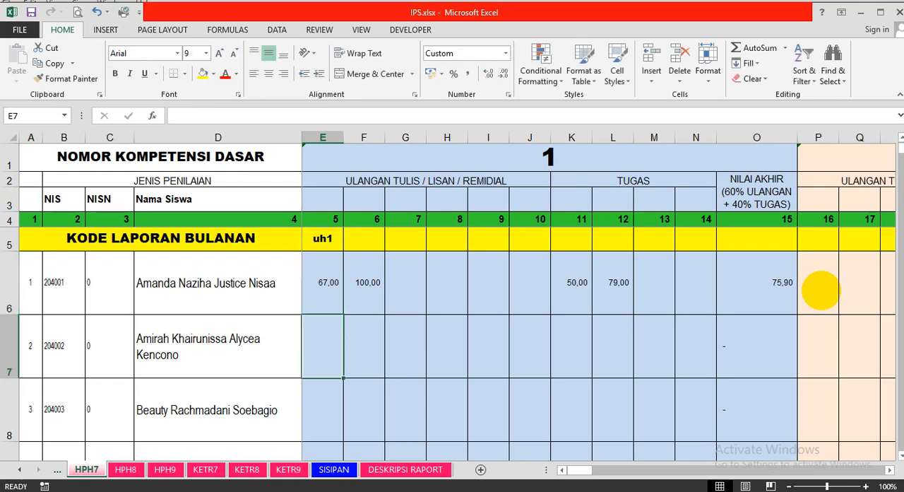
{"action": "key", "text": "Return"}
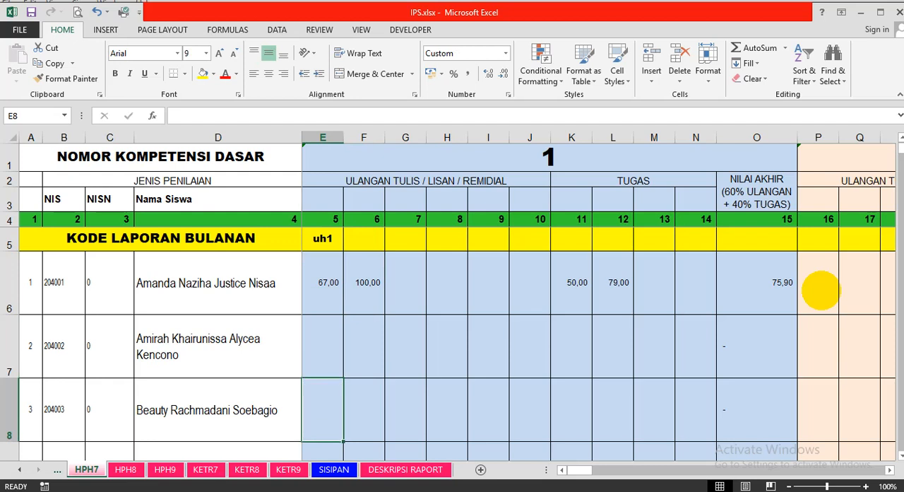
Enter 78 as the third student's score in the first ULANGAN column of competency 1 on the HPH7 sheet.
{"action": "type", "text": "78"}
{"action": "key", "text": "ctrl+Return"}
{"action": "scroll", "coordinate": [820, 290], "scroll_direction": "down", "scroll_amount": 1}
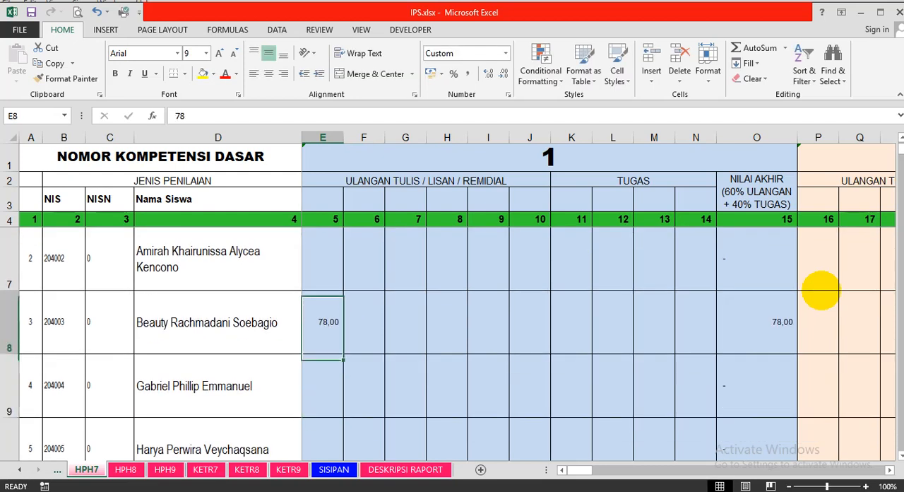
{"action": "scroll", "coordinate": [497, 361], "scroll_direction": "up", "scroll_amount": 1}
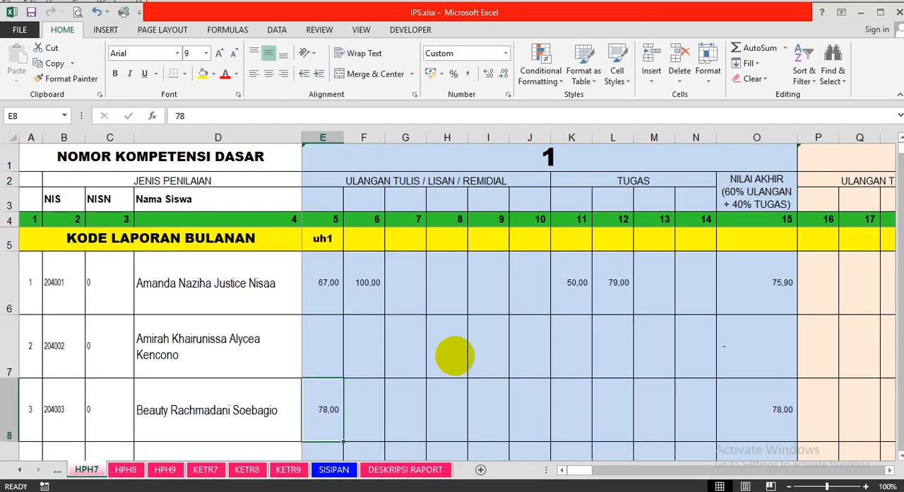
Enter t1 as the KODE LAPORAN BULANAN for competency 1's first TUGAS column, and 90 as the third student's score in that column.
{"action": "left_click", "coordinate": [320, 240]}
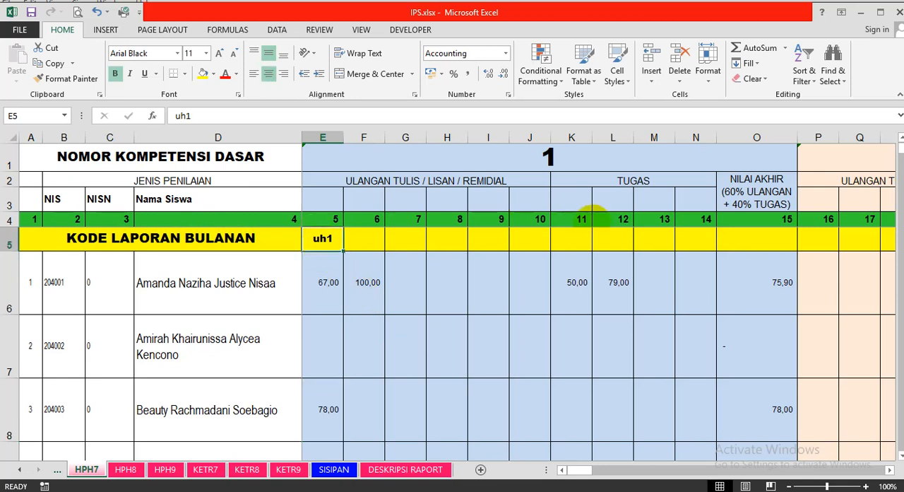
{"action": "left_click", "coordinate": [576, 244]}
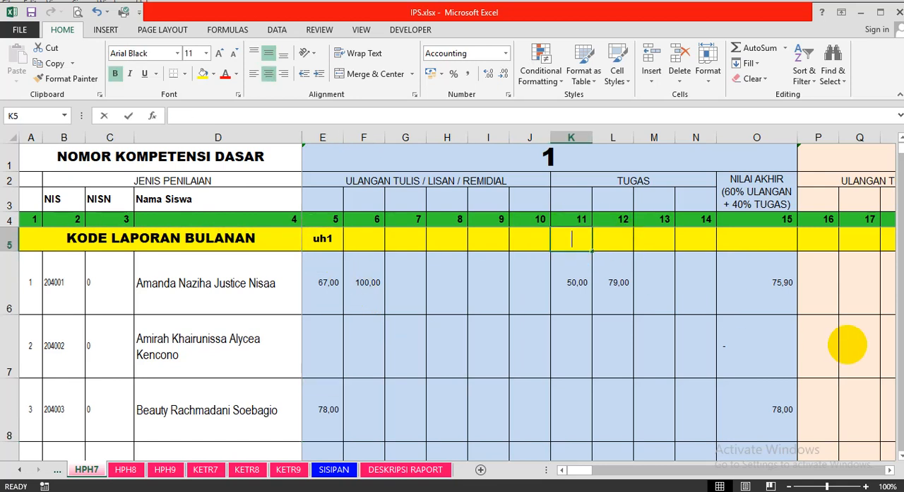
{"action": "type", "text": "t1"}
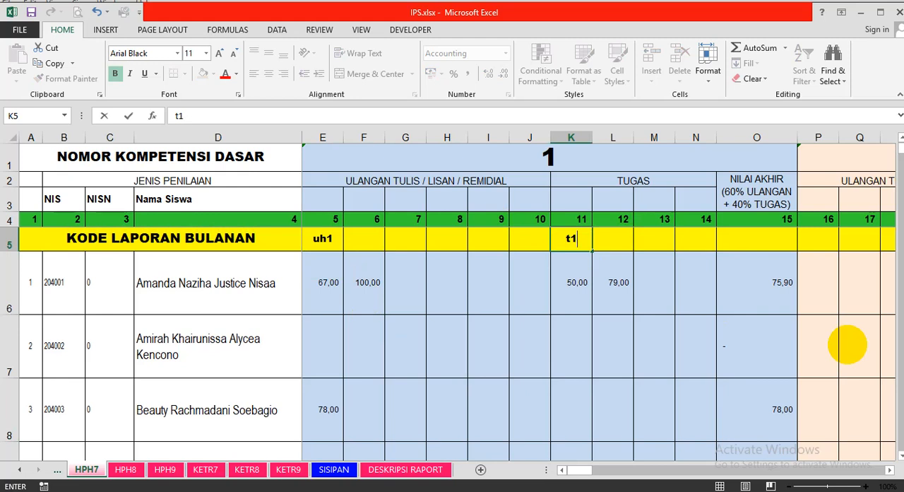
{"action": "key", "text": "Return"}
{"action": "key", "text": "Return"}
{"action": "key", "text": "Return"}
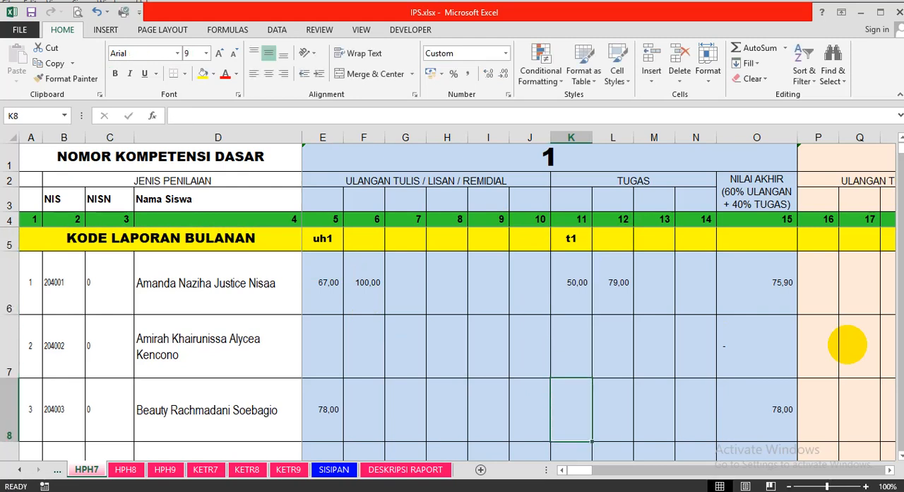
{"action": "type", "text": "90"}
{"action": "key", "text": "Return"}
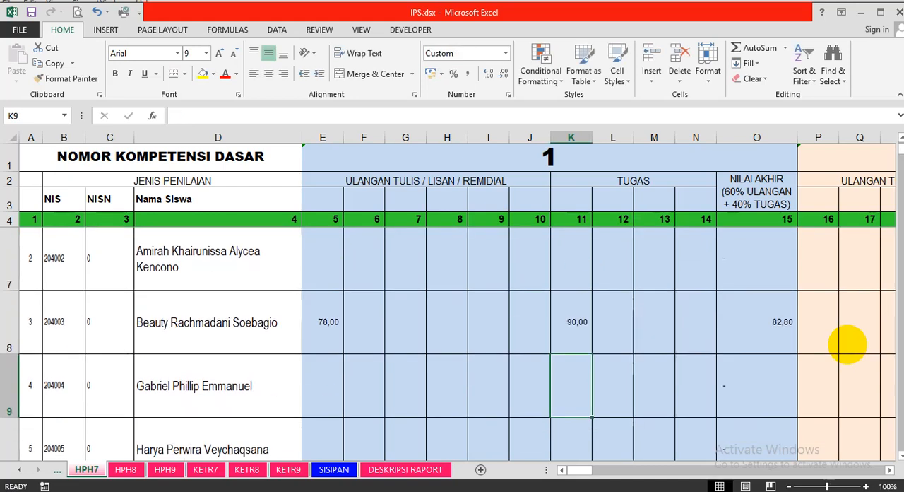
{"action": "key", "text": "Up"}
{"action": "key", "text": "Up"}
{"action": "scroll", "coordinate": [847, 344], "scroll_direction": "up", "scroll_amount": 1}
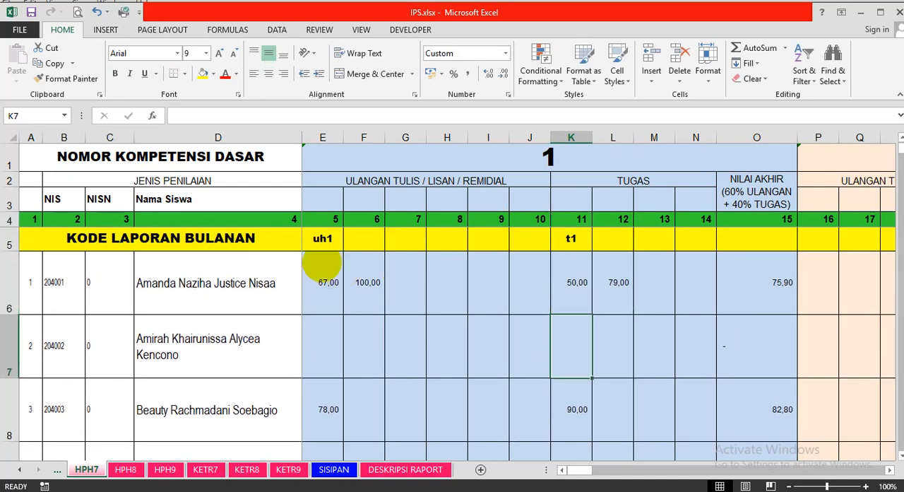
Point out the uh1 and t1 codes on HPH7, and clear the UH1 code from the Kode Nilai row on SISIPAN.
{"action": "left_click", "coordinate": [321, 244]}
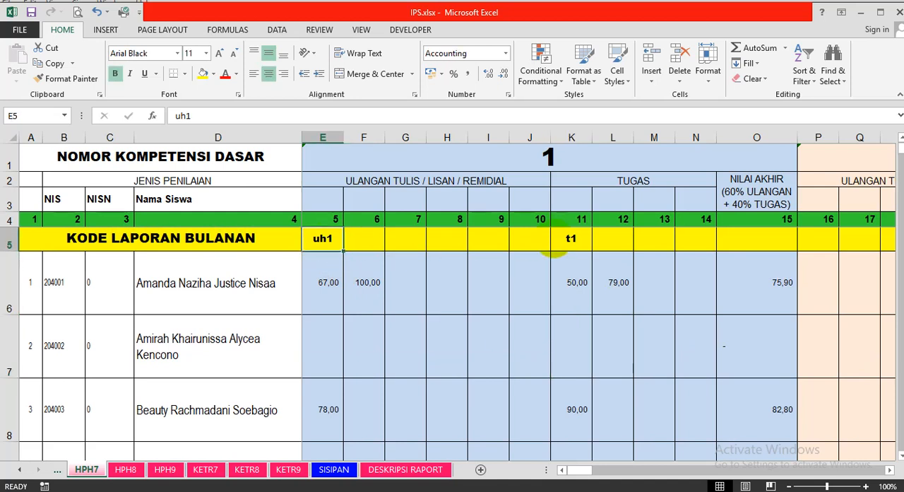
{"action": "left_click", "coordinate": [575, 239]}
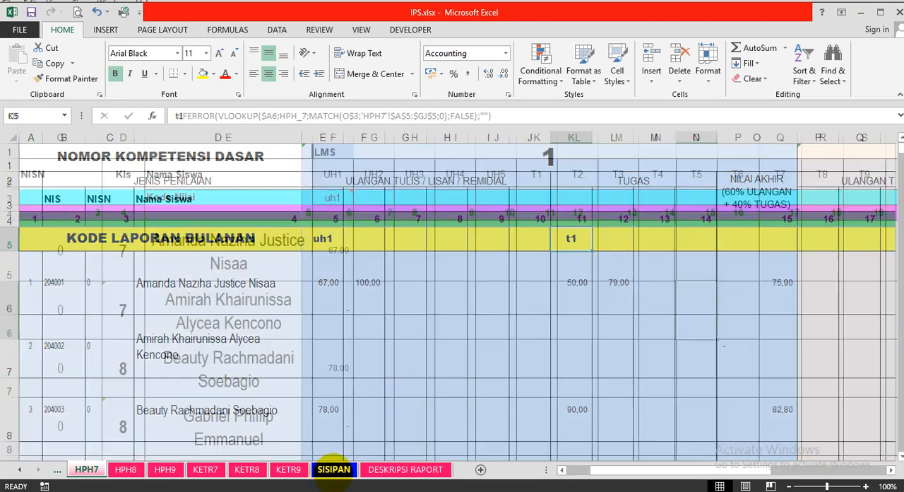
{"action": "left_click", "coordinate": [331, 469]}
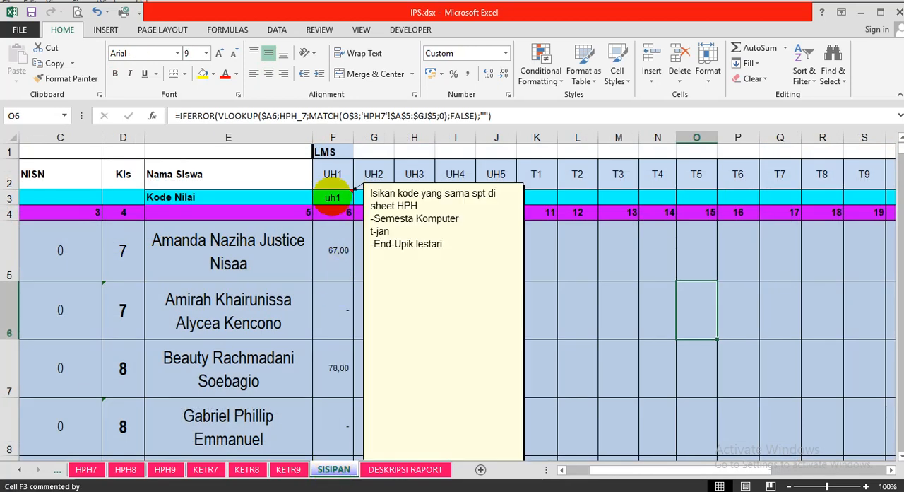
{"action": "left_click", "coordinate": [332, 197]}
{"action": "key", "text": "Delete"}
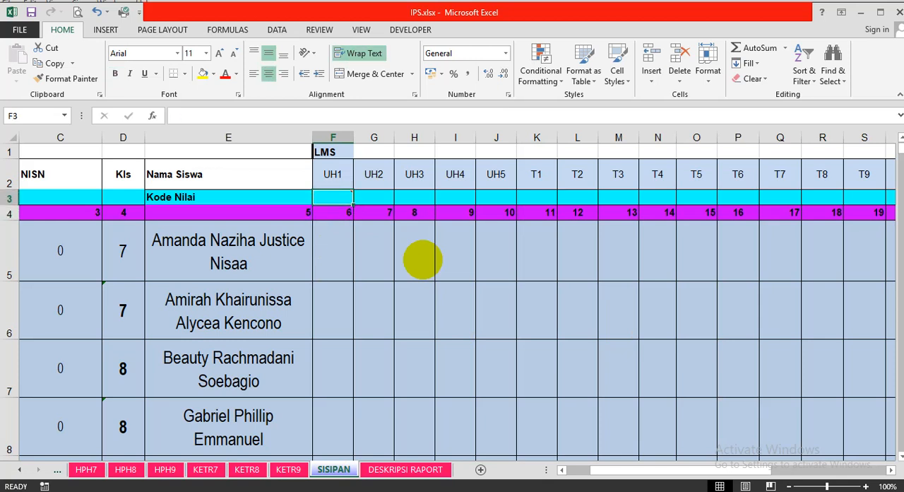
Check the first ULANGAN code on HPH7 and enter the matching uh1 as the Kode Nilai for UH1 on SISIPAN.
{"action": "left_click", "coordinate": [85, 469]}
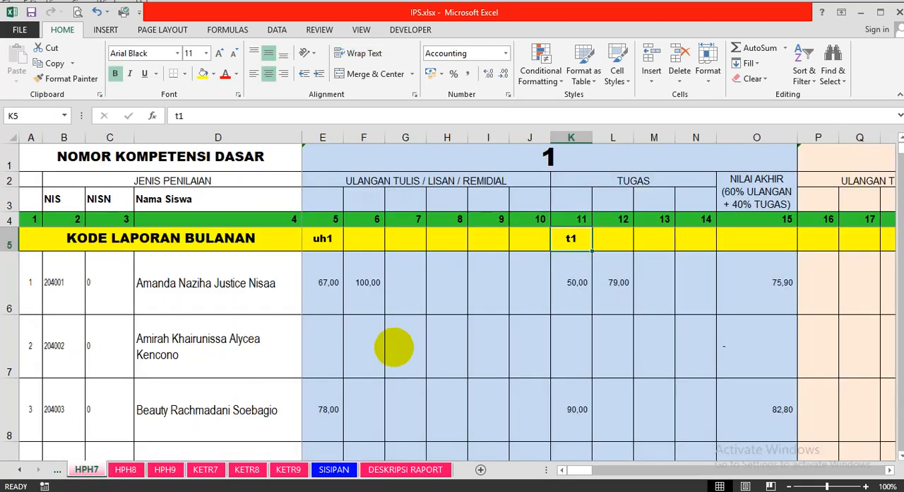
{"action": "left_click", "coordinate": [322, 248]}
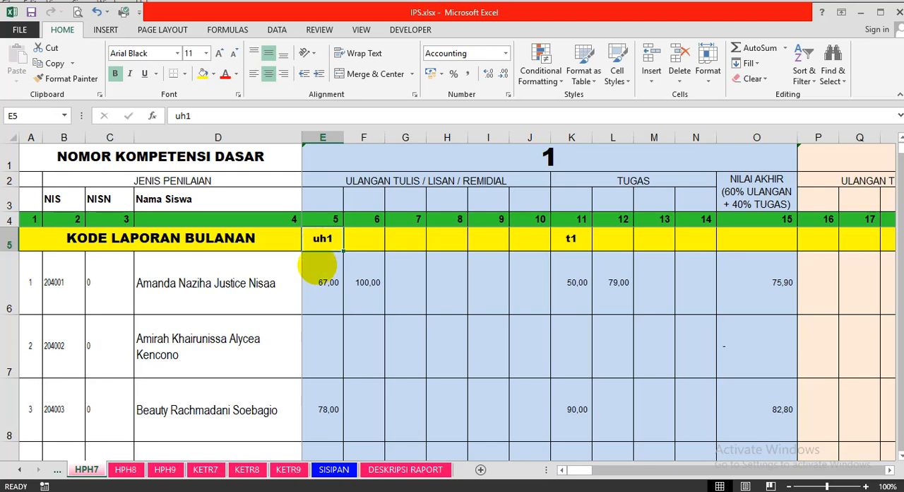
{"action": "left_click", "coordinate": [333, 469]}
{"action": "left_click", "coordinate": [327, 201]}
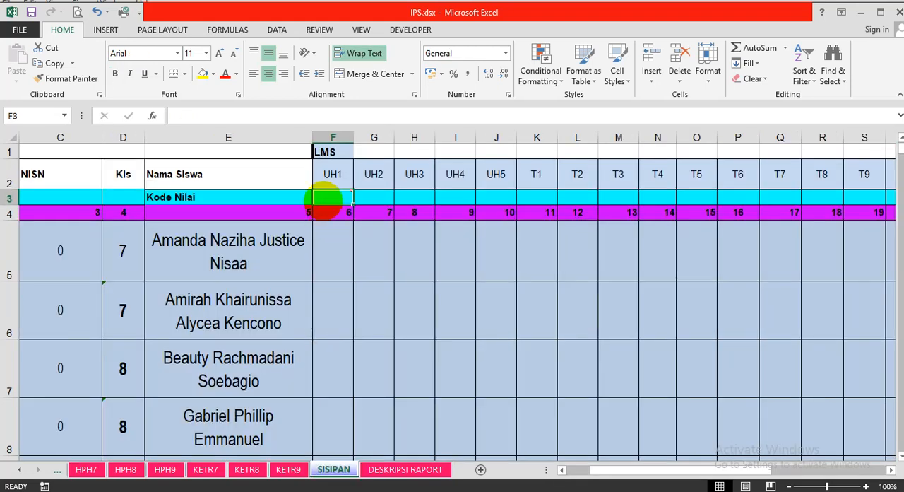
{"action": "mouse_move", "coordinate": [327, 201]}
{"action": "type", "text": "uh1"}
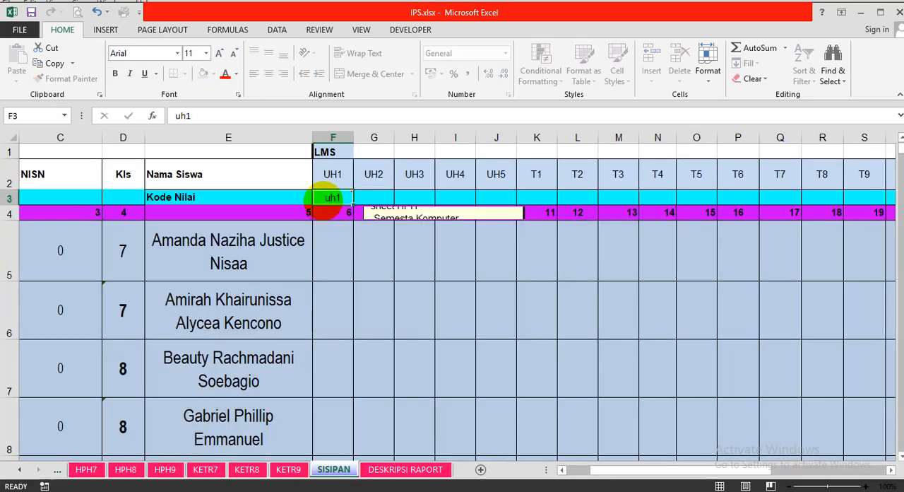
{"action": "key", "text": "Return"}
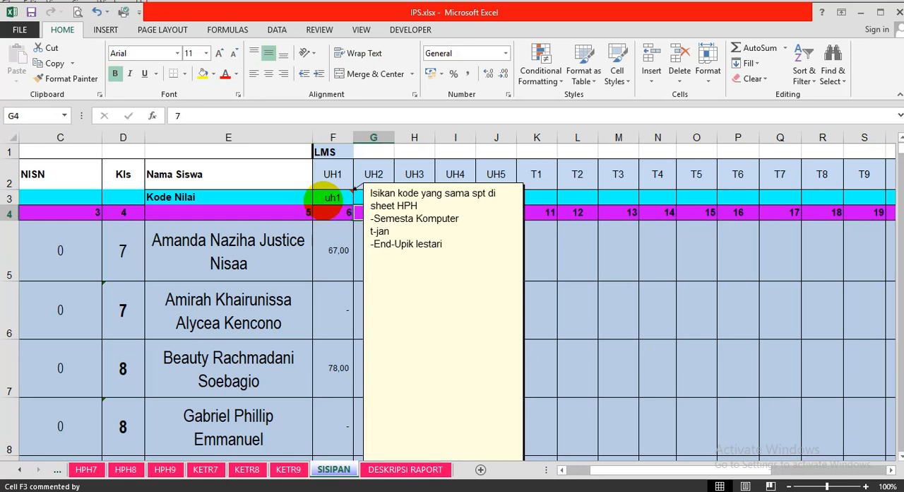
{"action": "left_click", "coordinate": [640, 323]}
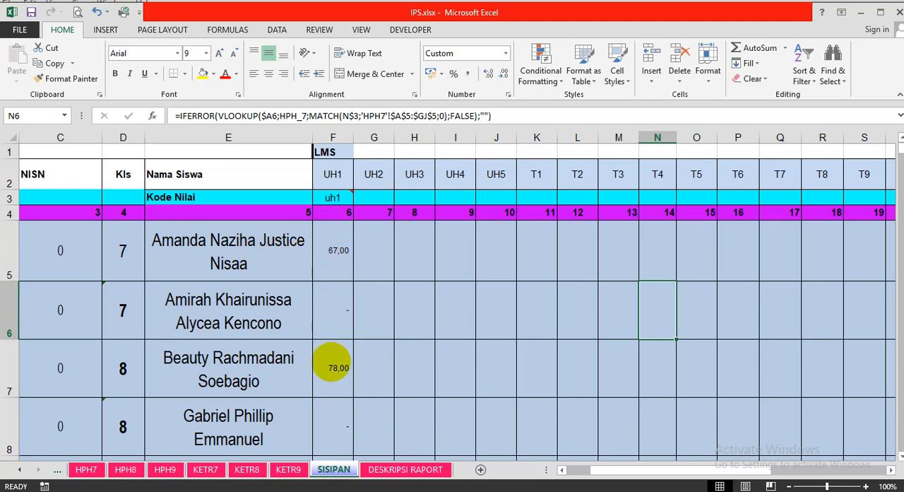
Enter t1 as the Kode Nilai for the T1 column on the SISIPAN sheet.
{"action": "left_click", "coordinate": [530, 198]}
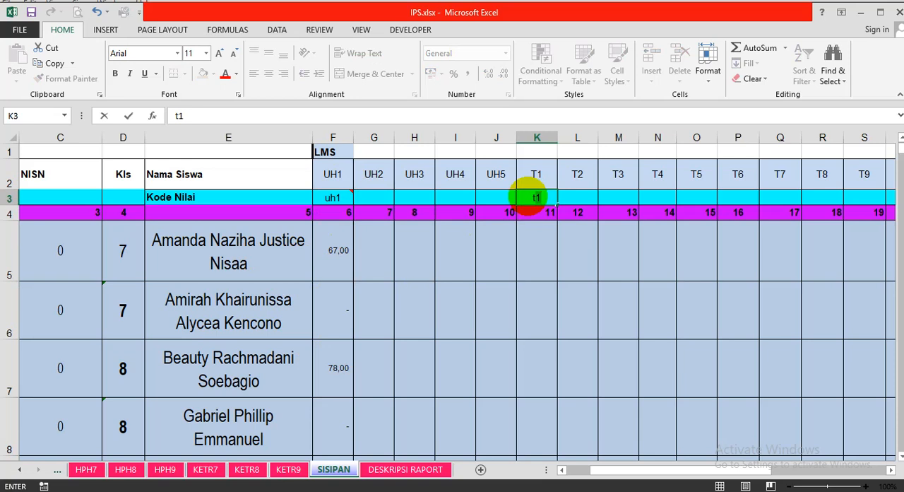
{"action": "key", "text": "Return"}
{"action": "key", "text": "Down"}
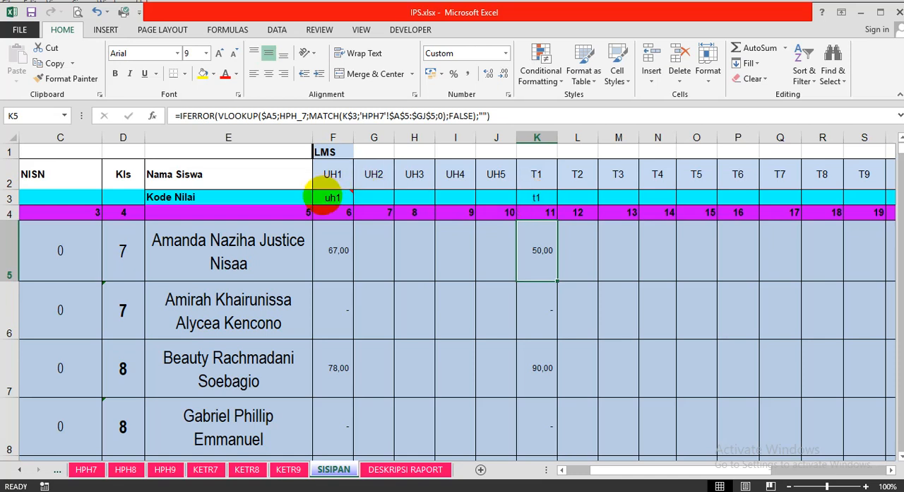
{"action": "left_click", "coordinate": [325, 196]}
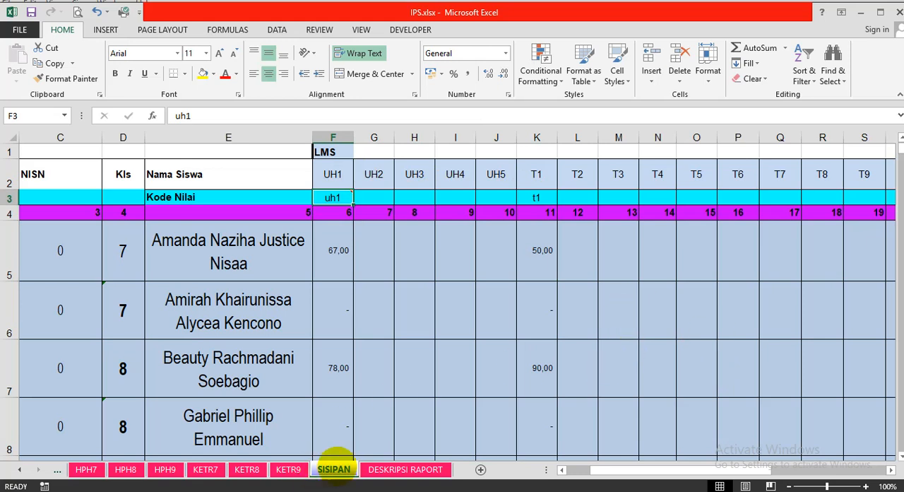
Try to fill the first students' Kls value down through row 12 of the SISIPAN sheet.
{"action": "scroll", "coordinate": [254, 265], "scroll_direction": "down", "scroll_amount": 3}
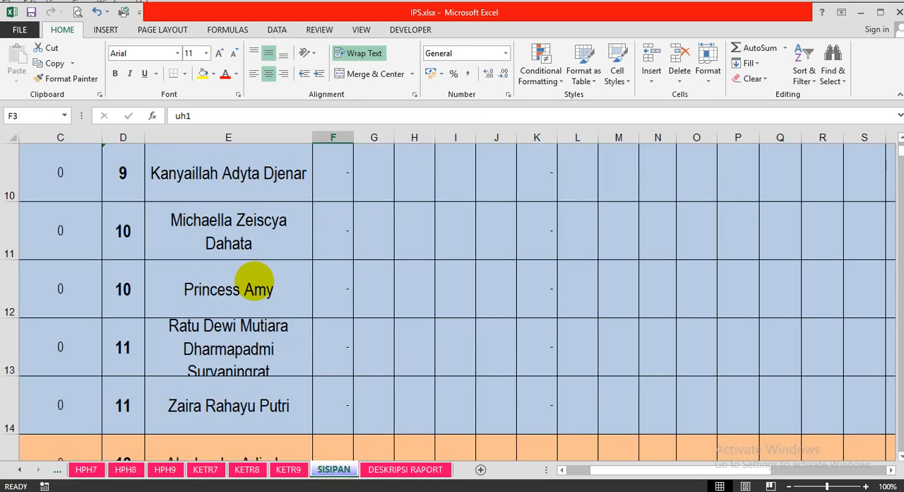
{"action": "scroll", "coordinate": [251, 282], "scroll_direction": "down", "scroll_amount": 5}
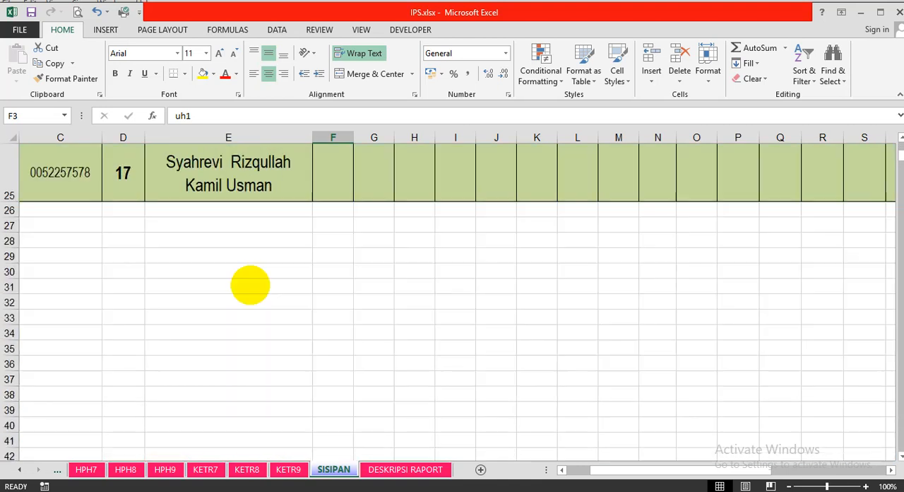
{"action": "scroll", "coordinate": [133, 254], "scroll_direction": "up", "scroll_amount": 8}
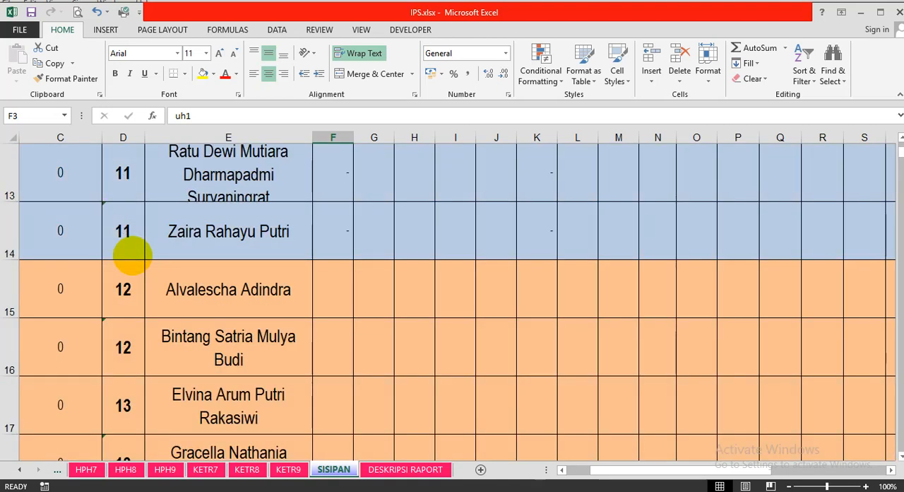
{"action": "left_click_drag", "start_coordinate": [129, 254], "coordinate": [161, 411]}
{"action": "scroll", "coordinate": [178, 406], "scroll_direction": "down", "scroll_amount": 1}
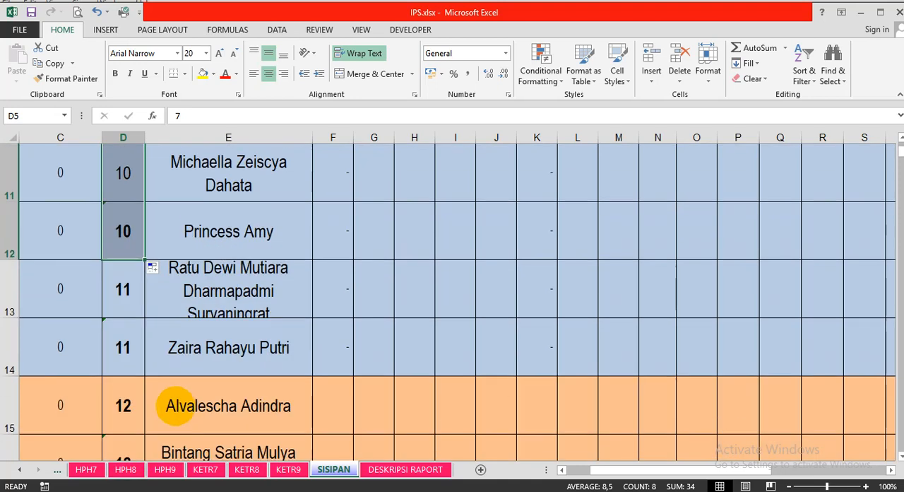
{"action": "scroll", "coordinate": [170, 385], "scroll_direction": "up", "scroll_amount": 3}
{"action": "left_click_drag", "start_coordinate": [121, 234], "coordinate": [138, 369]}
{"action": "left_click", "coordinate": [131, 349]}
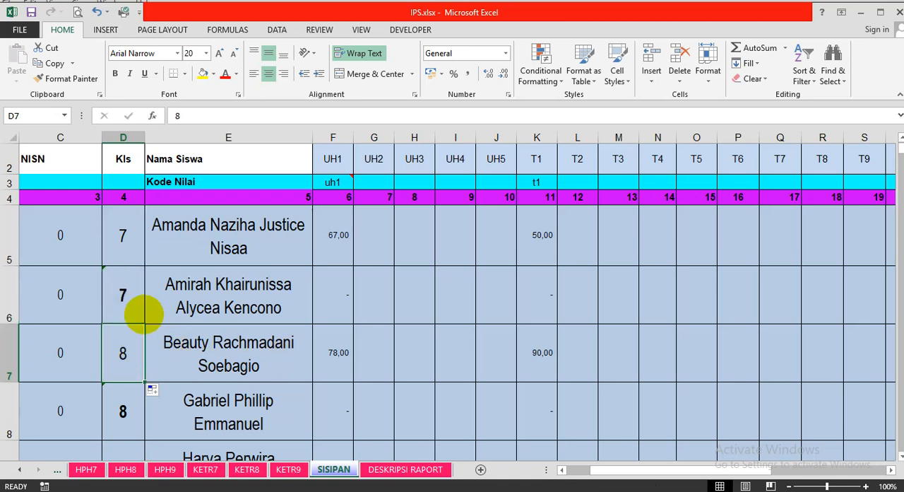
Copy the second student's Kls value of 7 into the blue student rows below on the SISIPAN sheet.
{"action": "left_click", "coordinate": [143, 313]}
{"action": "key", "text": "ctrl+c"}
{"action": "left_click_drag", "start_coordinate": [138, 328], "coordinate": [141, 434]}
{"action": "key", "text": "ctrl+v"}
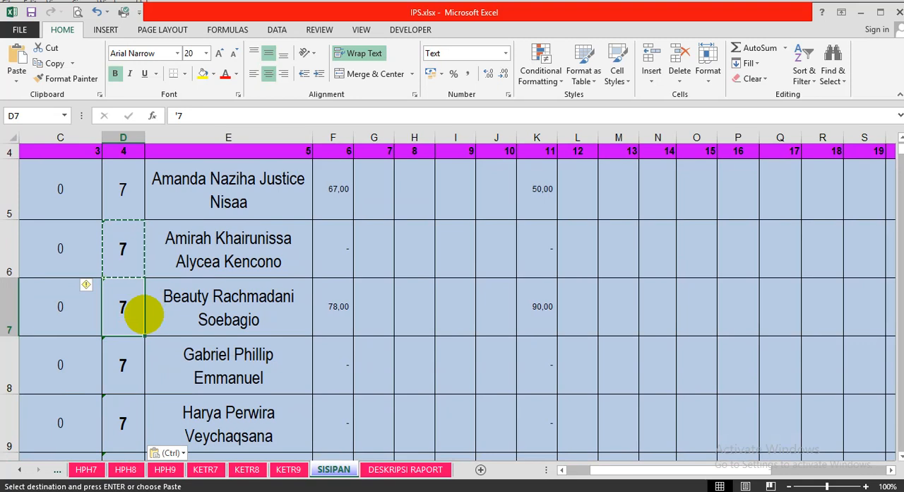
{"action": "scroll", "coordinate": [272, 303], "scroll_direction": "up", "scroll_amount": 1}
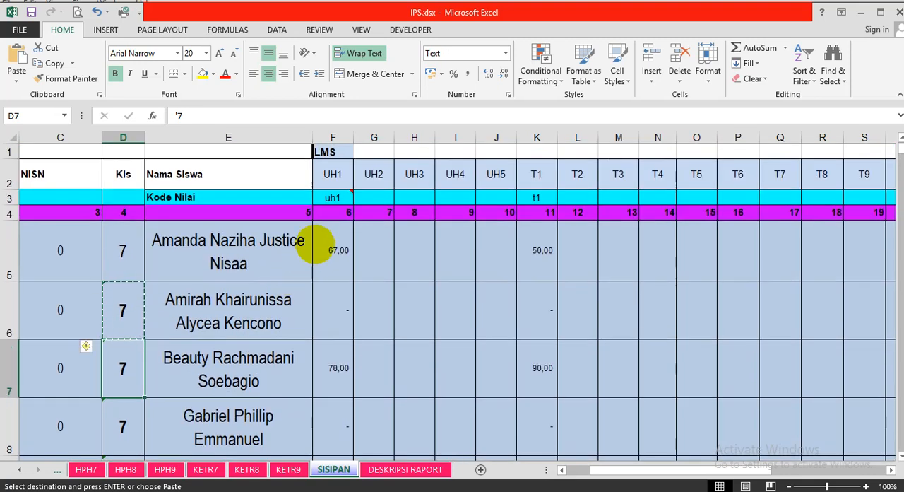
{"action": "mouse_move", "coordinate": [329, 200]}
{"action": "left_click", "coordinate": [737, 343]}
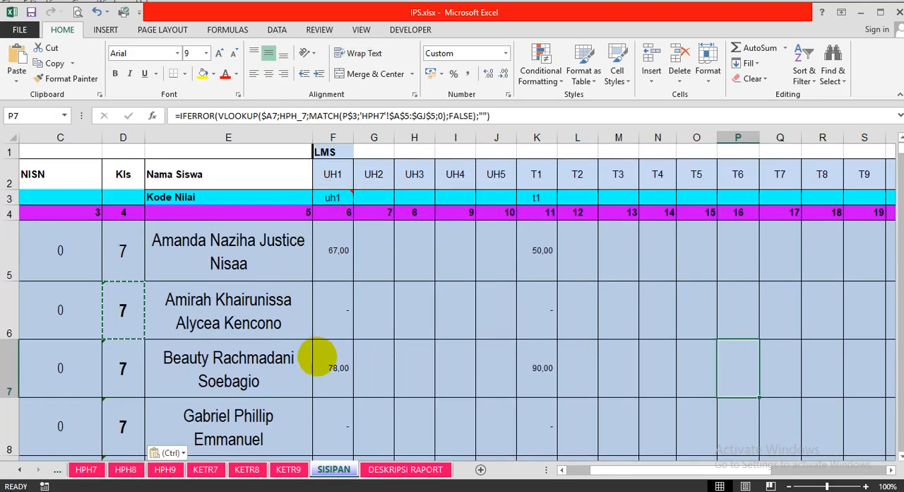
Enter 95 as the first student's score in the first ULANGAN column of the HPH8 sheet.
{"action": "scroll", "coordinate": [318, 360], "scroll_direction": "down", "scroll_amount": 4}
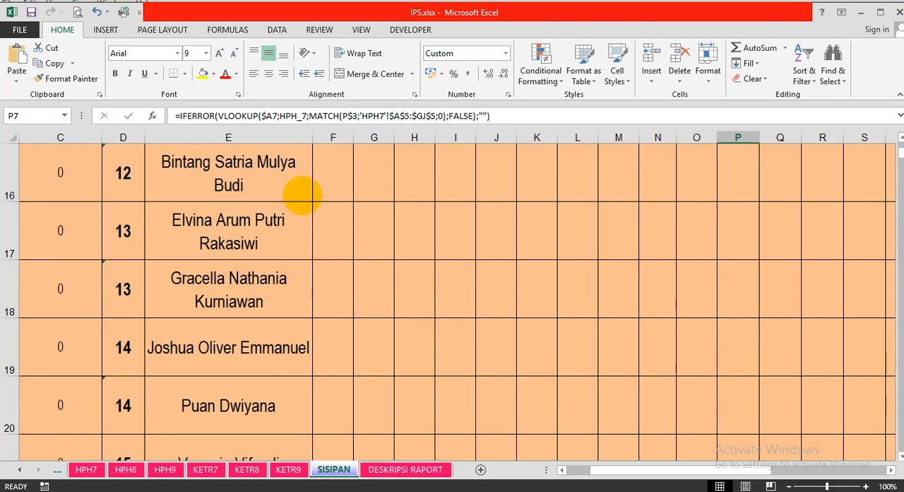
{"action": "left_click", "coordinate": [125, 469]}
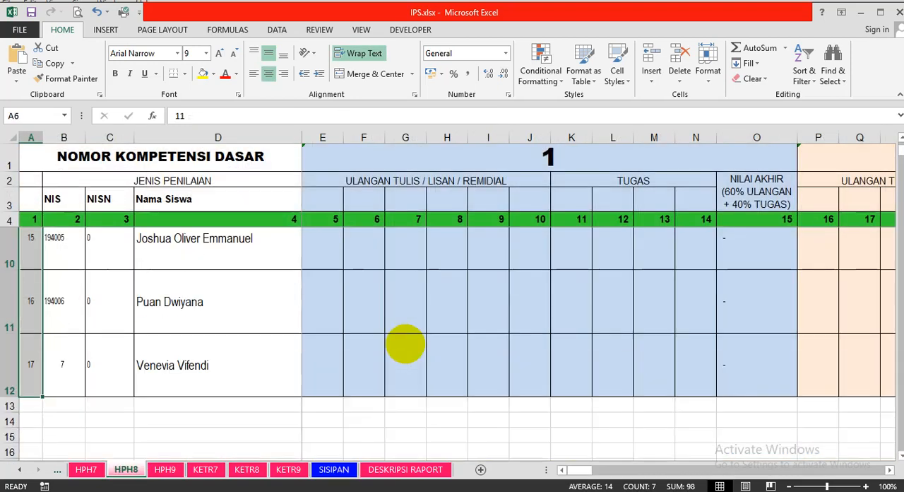
{"action": "scroll", "coordinate": [405, 344], "scroll_direction": "up", "scroll_amount": 2}
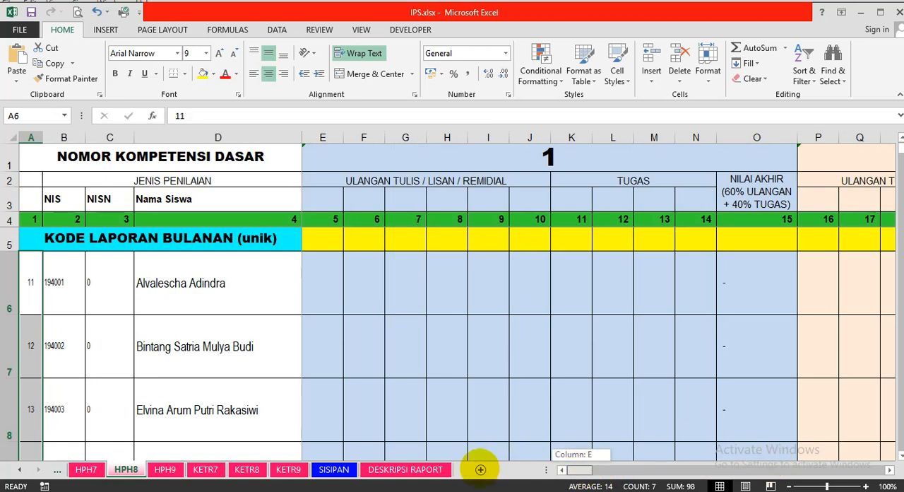
{"action": "left_click", "coordinate": [314, 241]}
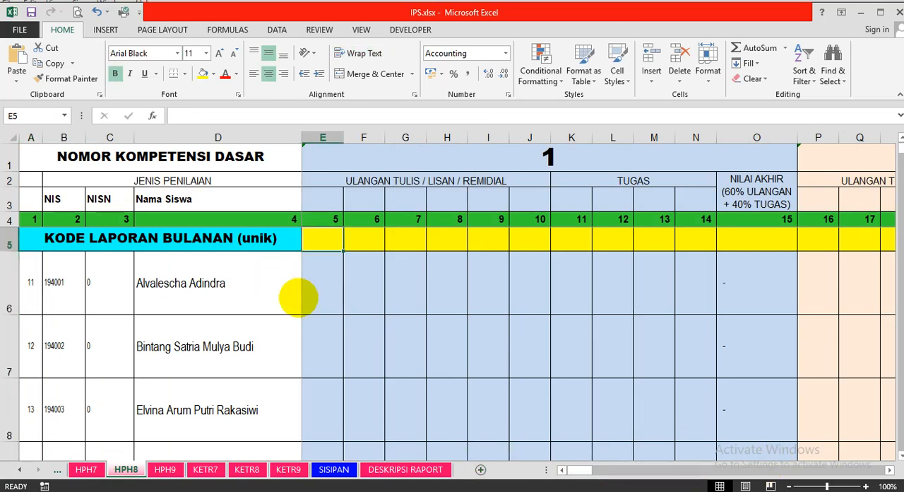
{"action": "key", "text": "Down"}
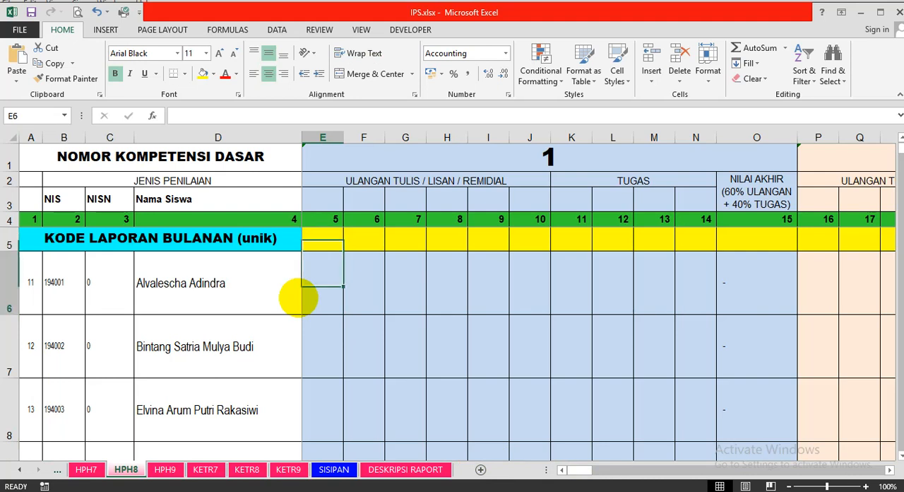
{"action": "type", "text": "90"}
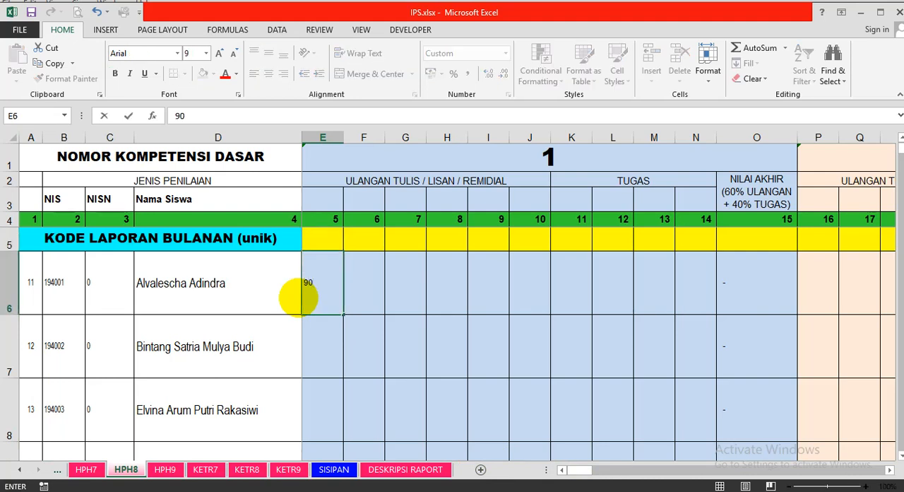
{"action": "key", "text": "BackSpace"}
{"action": "key", "text": "BackSpace"}
{"action": "type", "text": "95"}
{"action": "key", "text": "Return"}
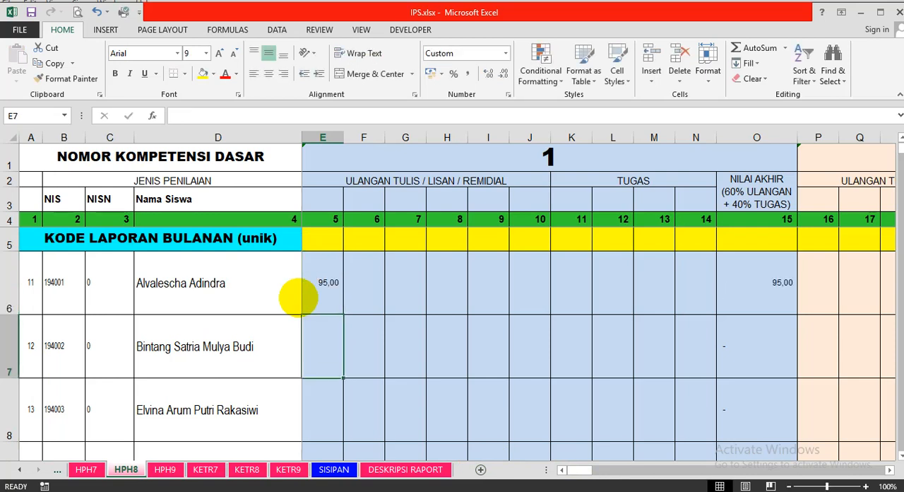
Enter 88 as the same student's score in the first TUGAS column, cell K6.
{"action": "key", "text": "Up"}
{"action": "key", "text": "Up"}
{"action": "key", "text": "Right"}
{"action": "key", "text": "Right"}
{"action": "key", "text": "Right"}
{"action": "key", "text": "Down"}
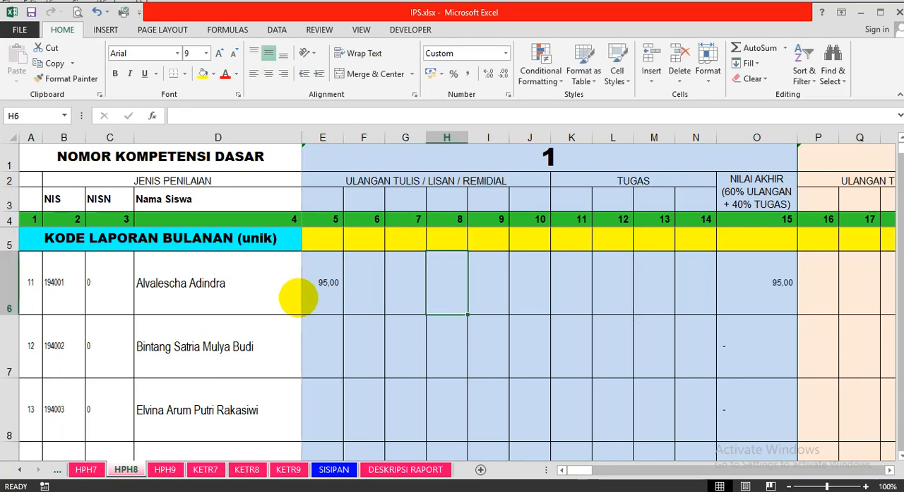
{"action": "key", "text": "Right"}
{"action": "key", "text": "Right"}
{"action": "key", "text": "Right"}
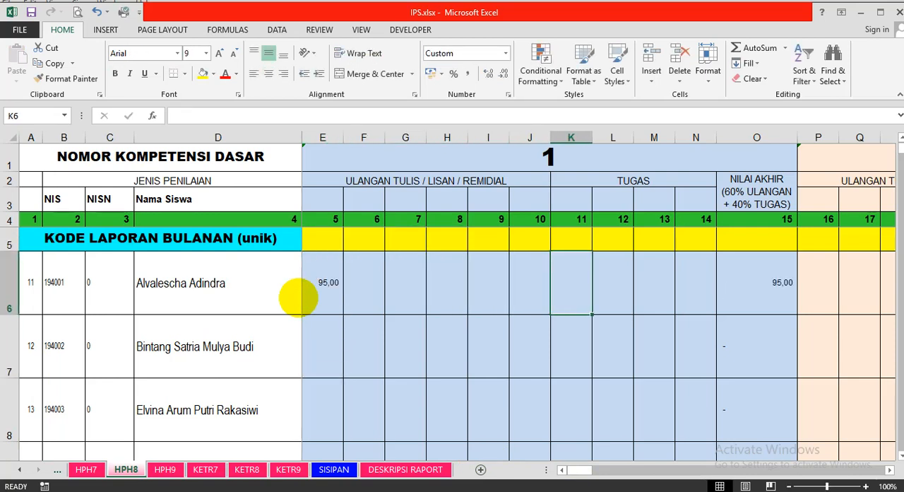
{"action": "type", "text": "88"}
{"action": "key", "text": "Return"}
{"action": "key", "text": "Up"}
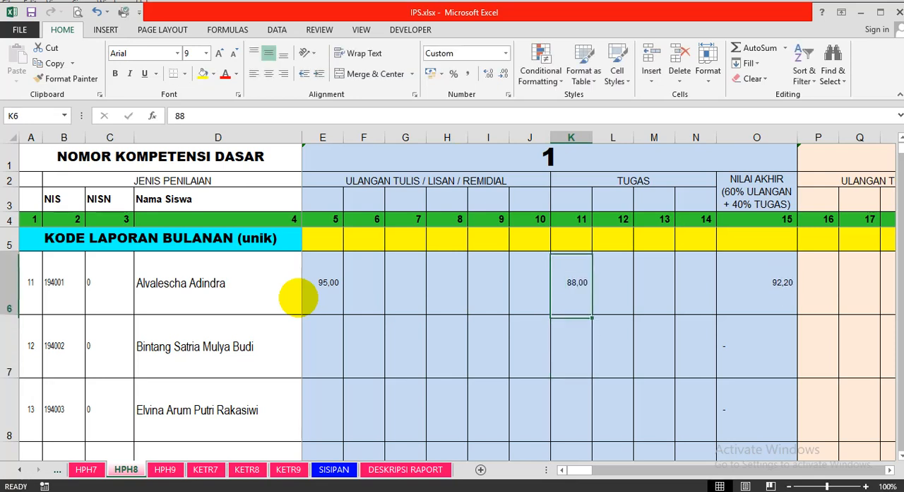
Enter u1 as the Kode Laporan Bulanan for the first ULANGAN column on HPH8.
{"action": "key", "text": "Up"}
{"action": "key", "text": "Down"}
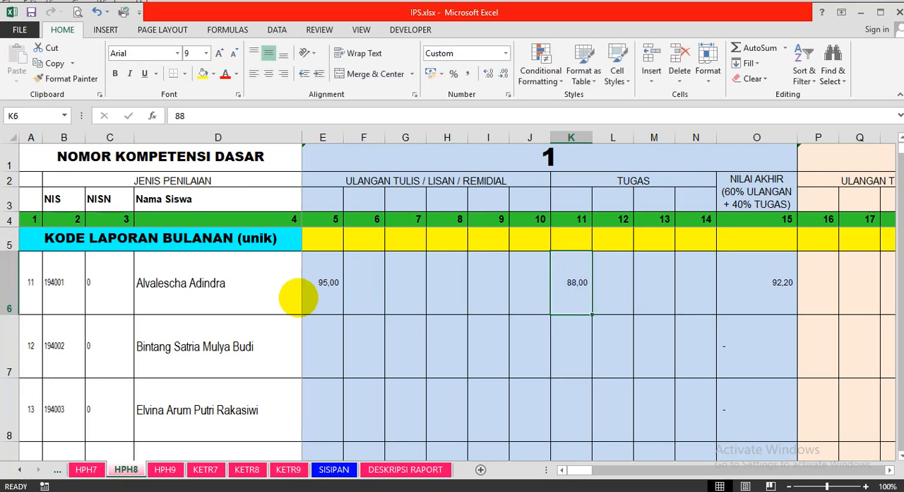
{"action": "key", "text": "Up"}
{"action": "key", "text": "Left"}
{"action": "key", "text": "Left"}
{"action": "key", "text": "Left"}
{"action": "key", "text": "Left"}
{"action": "key", "text": "Left"}
{"action": "key", "text": "Left"}
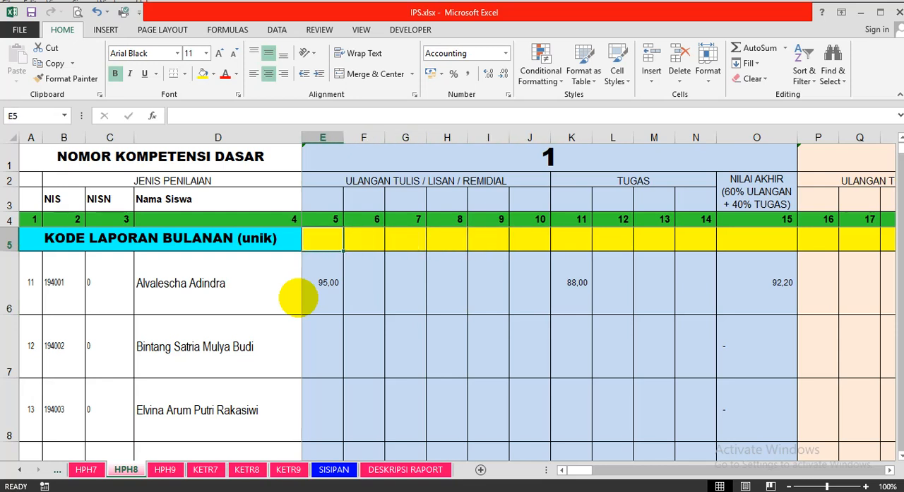
{"action": "type", "text": "u1"}
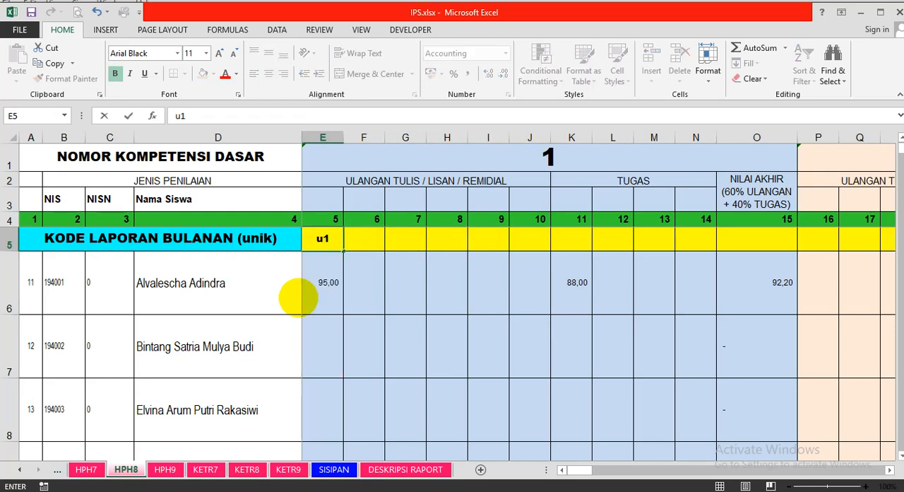
{"action": "key", "text": "Return"}
Enter tgs1 as the Kode Laporan Bulanan for the first TUGAS column on HPH8.
{"action": "key", "text": "Up"}
{"action": "key", "text": "Right"}
{"action": "key", "text": "Right"}
{"action": "key", "text": "Right"}
{"action": "key", "text": "Right"}
{"action": "key", "text": "Right"}
{"action": "key", "text": "Right"}
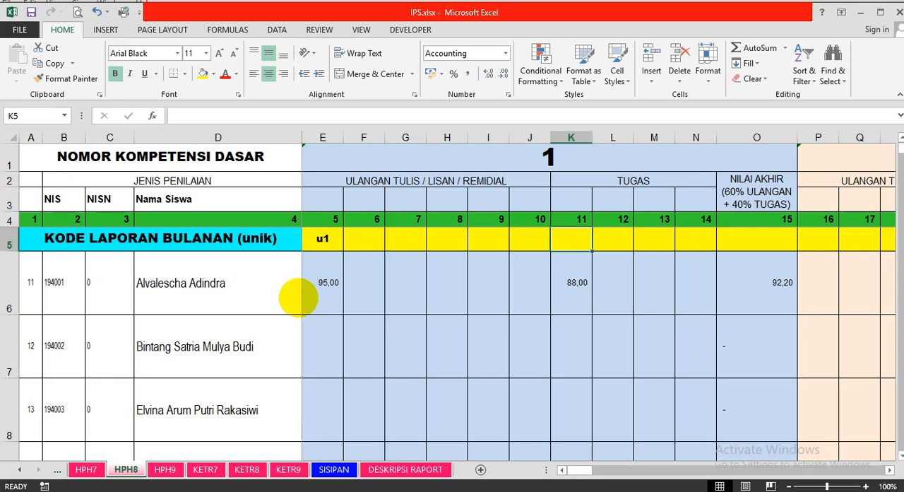
{"action": "type", "text": "tgs1"}
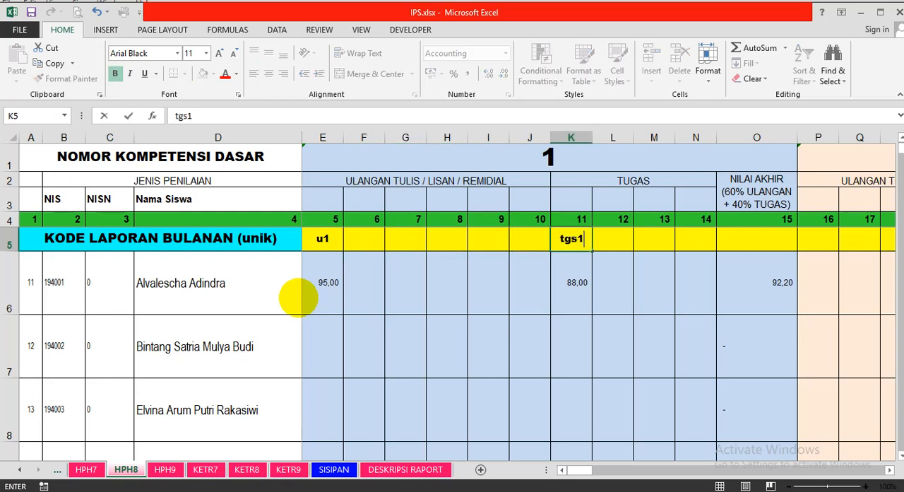
{"action": "key", "text": "Return"}
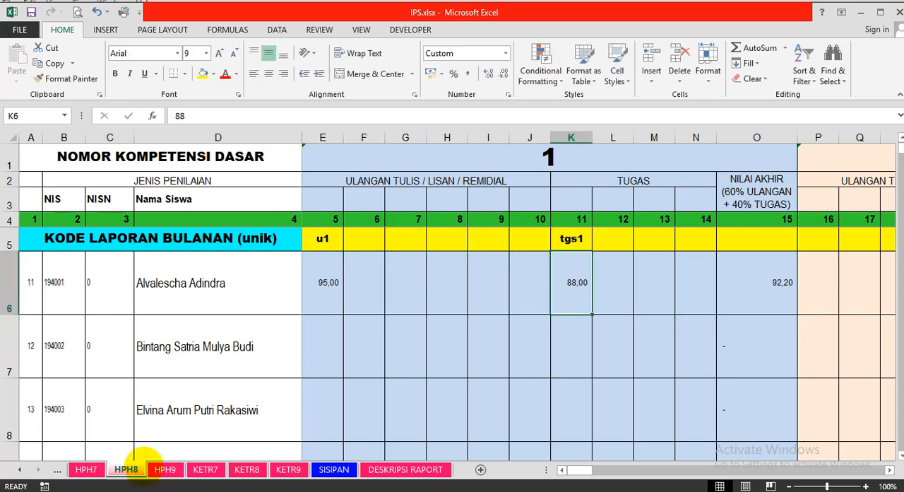
Check the UH1 to UH5 cells of the first orange student row on the SISIPAN sheet for linked HPH8 scores.
{"action": "left_click", "coordinate": [333, 469]}
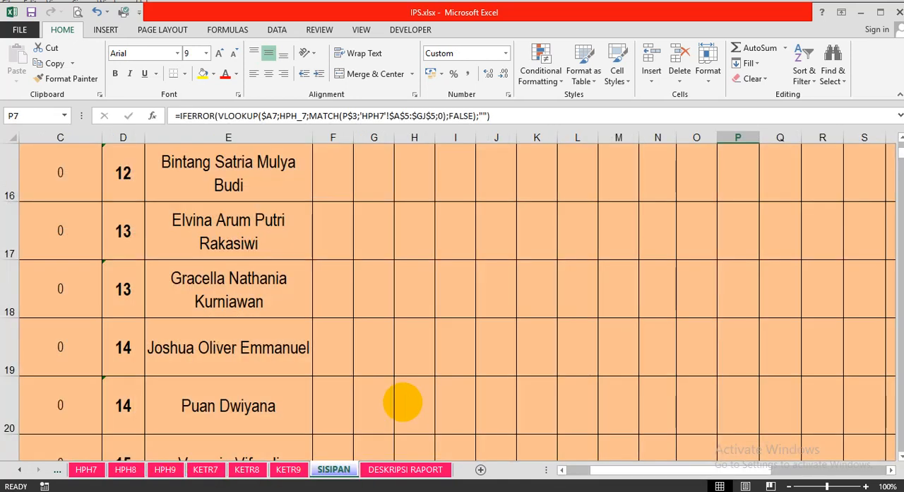
{"action": "scroll", "coordinate": [402, 401], "scroll_direction": "up", "scroll_amount": 2}
{"action": "scroll", "coordinate": [390, 400], "scroll_direction": "down", "scroll_amount": 1}
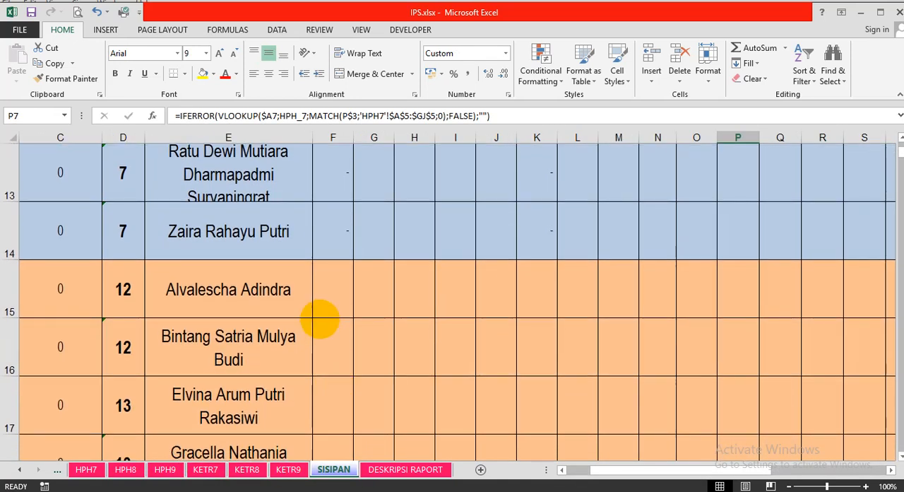
{"action": "left_click", "coordinate": [332, 311]}
{"action": "key", "text": "Right"}
{"action": "key", "text": "Right"}
{"action": "key", "text": "Right"}
{"action": "key", "text": "Right"}
{"action": "key", "text": "Right"}
{"action": "key", "text": "Right"}
{"action": "key", "text": "Right"}
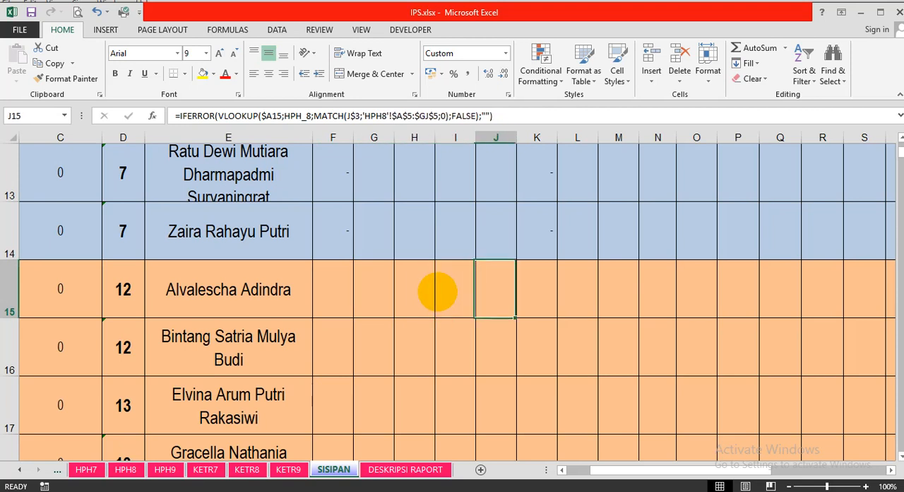
{"action": "key", "text": "Left"}
{"action": "key", "text": "Left"}
{"action": "key", "text": "Left"}
{"action": "key", "text": "Left"}
{"action": "key", "text": "Left"}
{"action": "key", "text": "Left"}
{"action": "key", "text": "Left"}
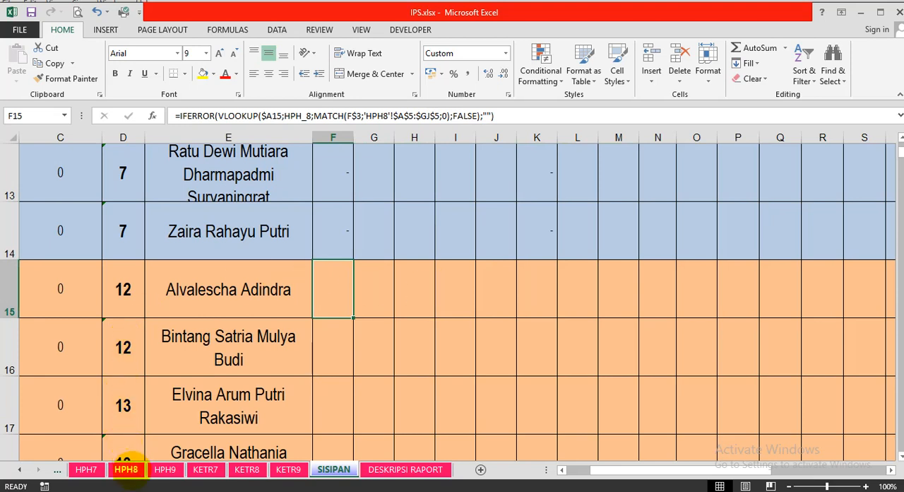
Change the code of the first ULANGAN column on HPH8 to uh1 so that it matches SISIPAN.
{"action": "left_click", "coordinate": [125, 470]}
{"action": "left_click", "coordinate": [323, 242]}
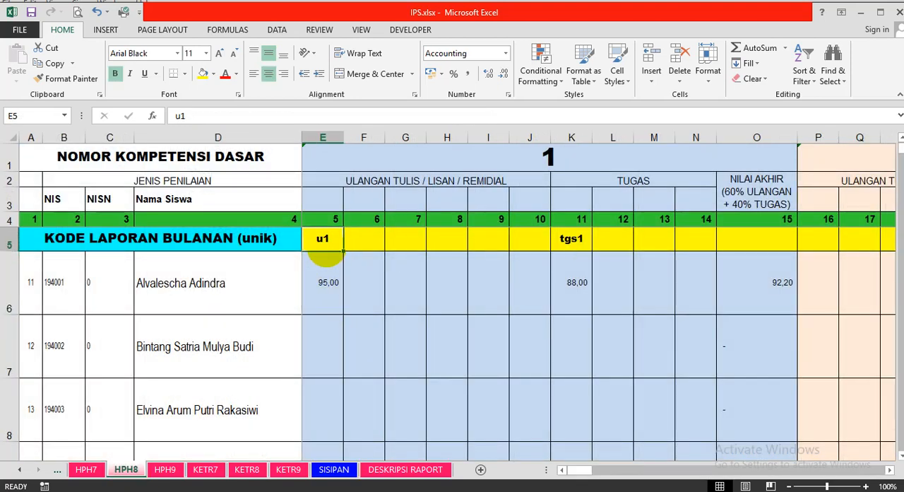
{"action": "type", "text": "uh1"}
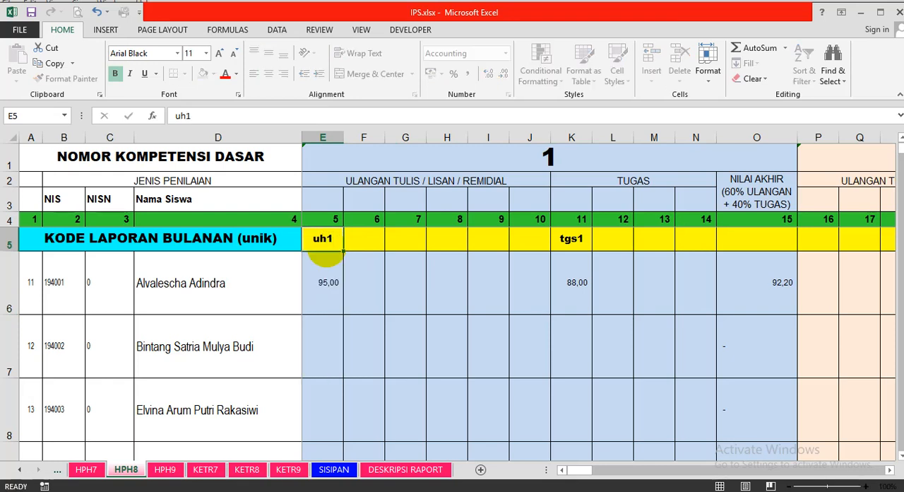
{"action": "key", "text": "Right"}
{"action": "key", "text": "Right"}
{"action": "key", "text": "Right"}
{"action": "key", "text": "Right"}
{"action": "key", "text": "Right"}
{"action": "key", "text": "Right"}
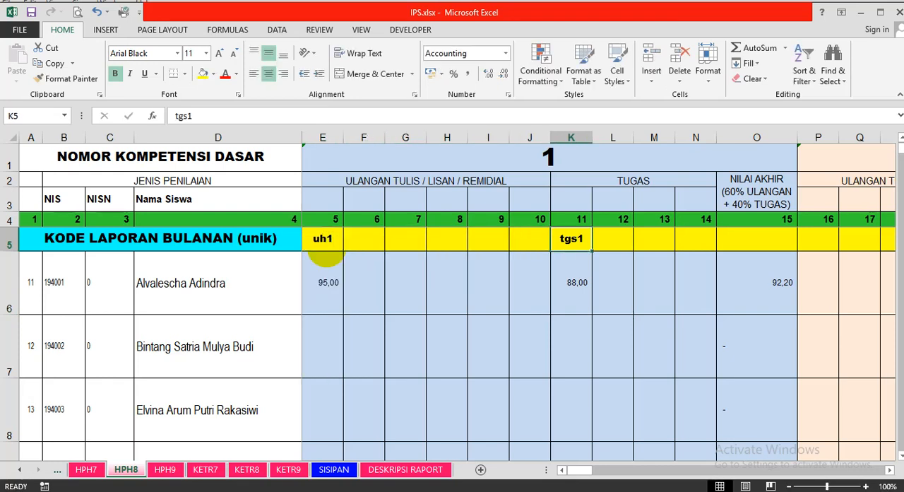
Change the code of the first TUGAS column on HPH8 to t1.
{"action": "type", "text": "t1"}
{"action": "left_click", "coordinate": [327, 260]}
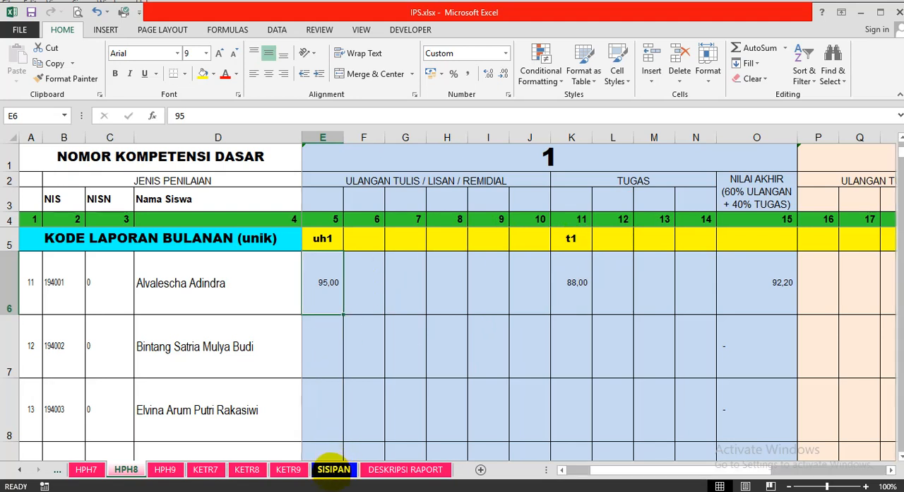
Check the first orange student's linked UH1 and T1 scores and description in column AB on the SISIPAN sheet.
{"action": "left_click", "coordinate": [333, 469]}
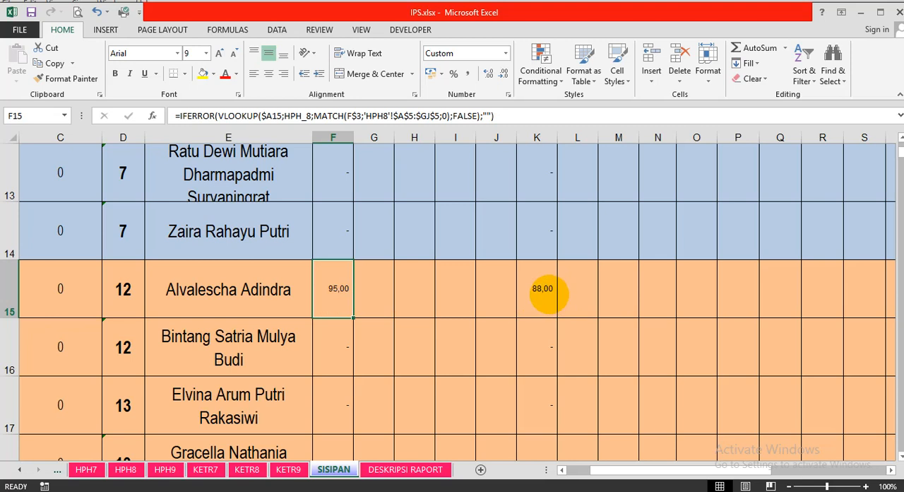
{"action": "left_click", "coordinate": [549, 293]}
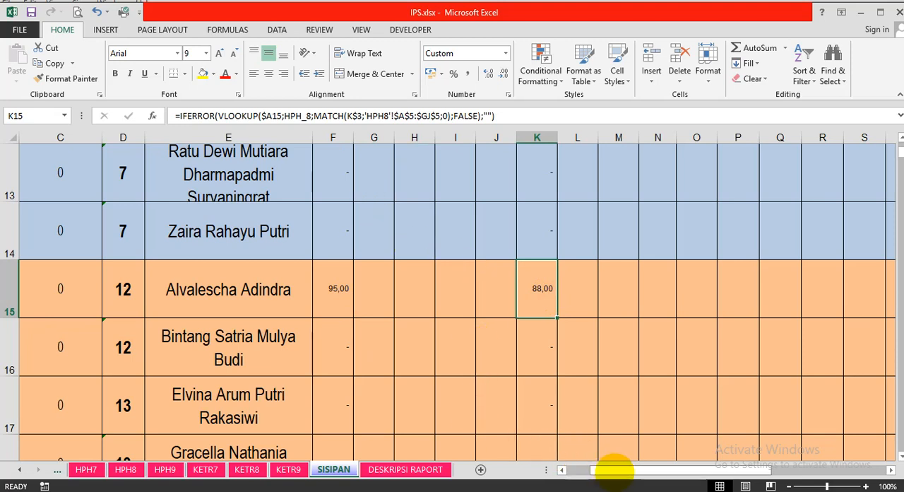
{"action": "left_click_drag", "start_coordinate": [616, 468], "coordinate": [749, 465]}
{"action": "left_click", "coordinate": [804, 281]}
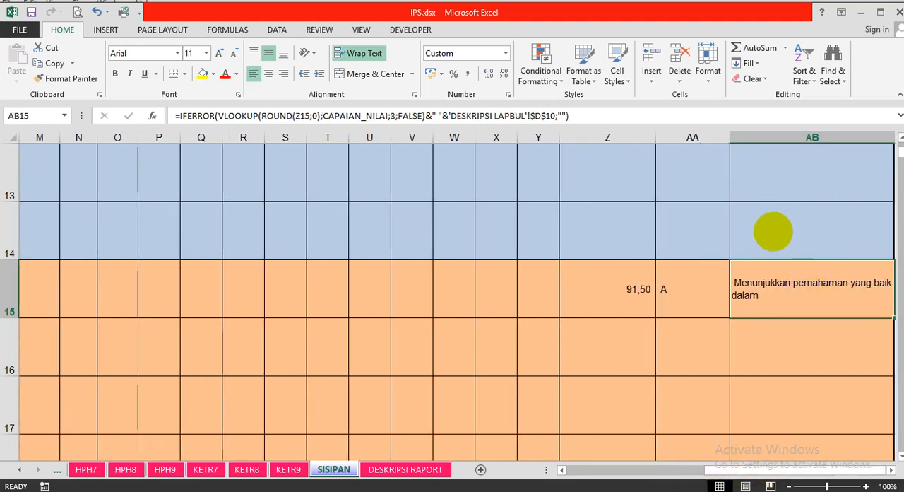
Examine the first blue student's average, letter grade and description formulas in cells Z5, AA5 and AB5 of SISIPAN.
{"action": "scroll", "coordinate": [773, 231], "scroll_direction": "up", "scroll_amount": 3}
{"action": "left_click", "coordinate": [778, 197]}
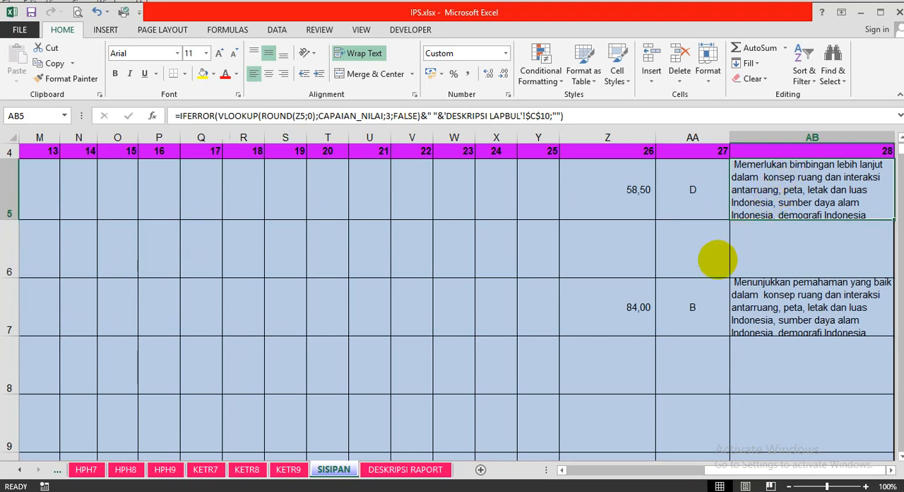
{"action": "key", "text": "Up"}
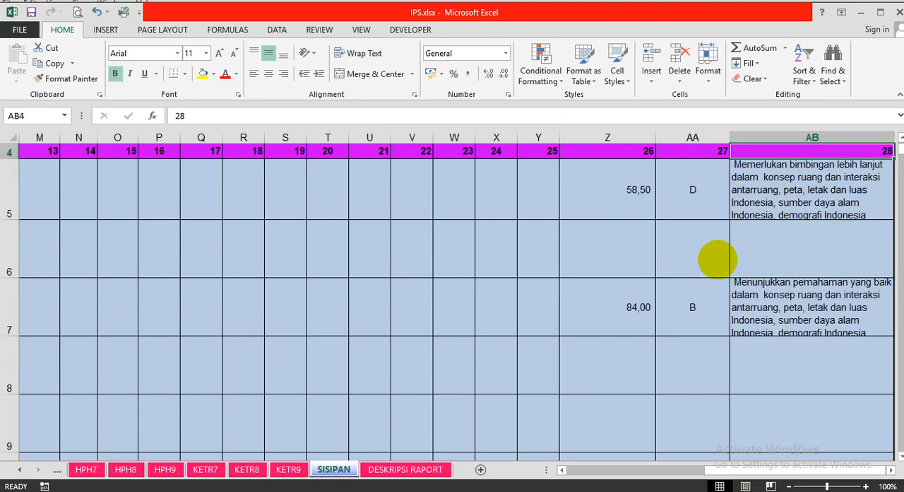
{"action": "key", "text": "Left"}
{"action": "key", "text": "Down"}
{"action": "key", "text": "Left"}
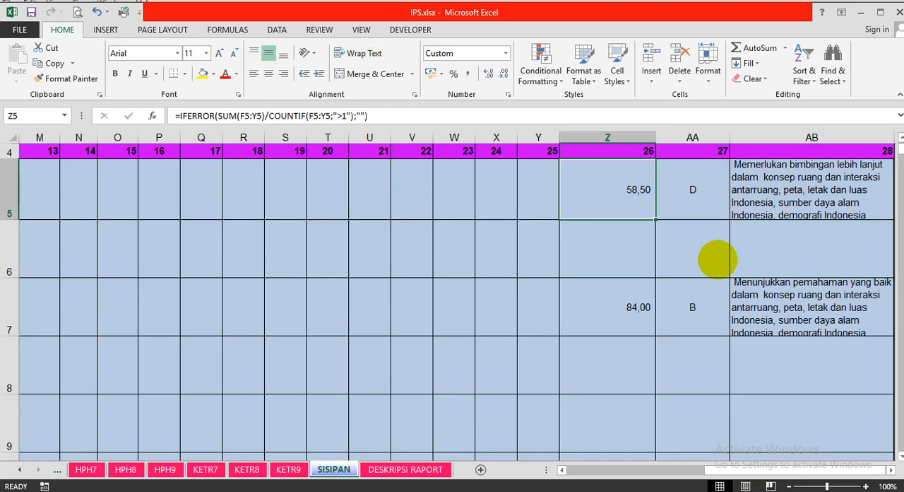
{"action": "key", "text": "Right"}
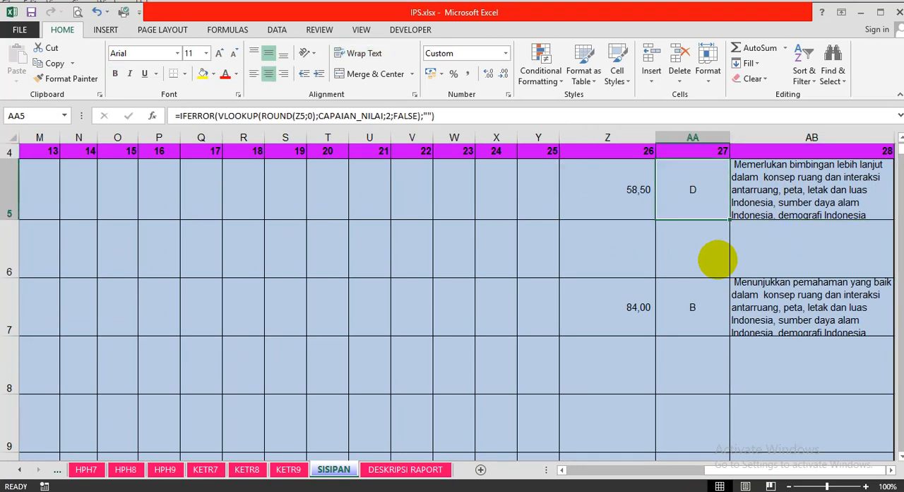
{"action": "key", "text": "Right"}
{"action": "key", "text": "Right"}
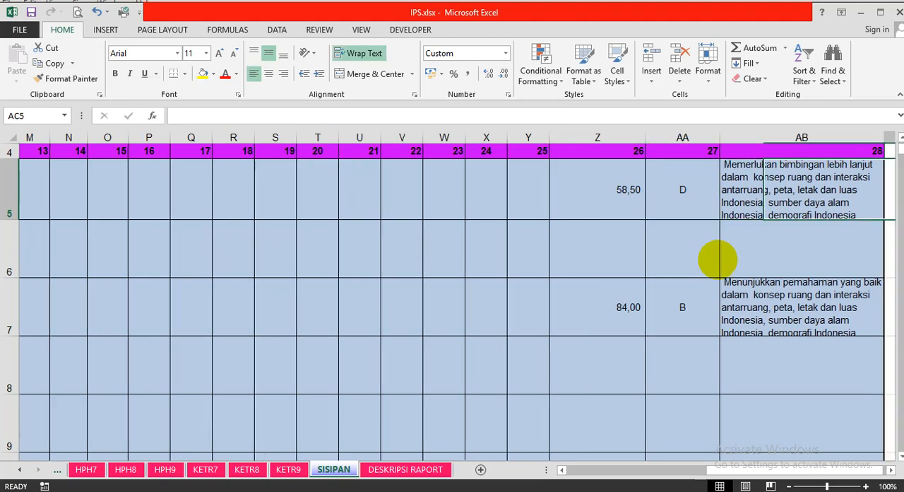
{"action": "key", "text": "Left"}
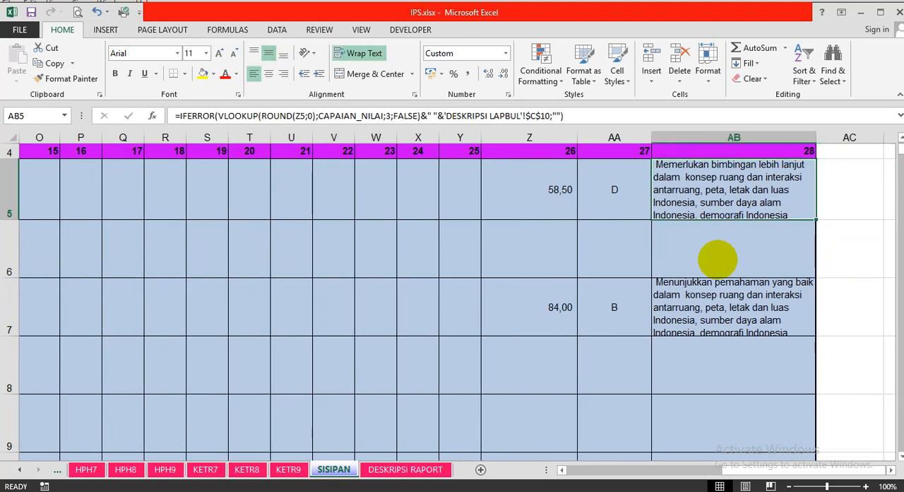